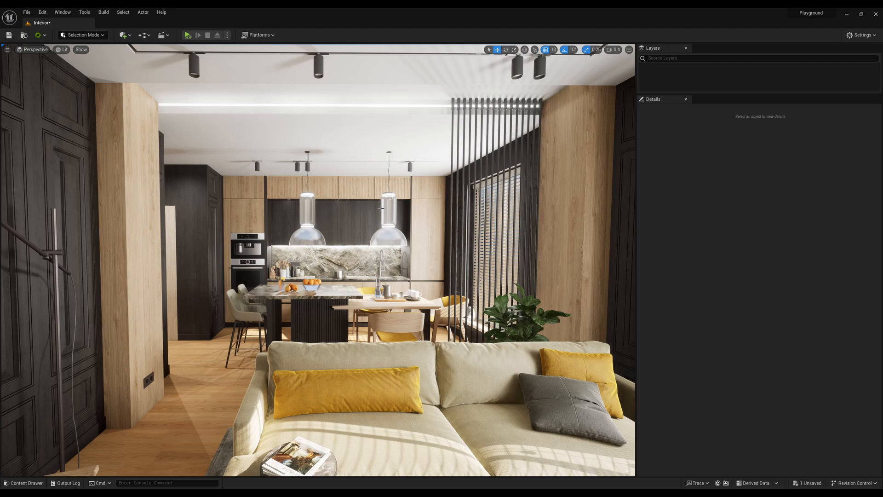
mouse_move(373, 208)
right_down()
mouse_move(396, 197)
mouse_move(373, 225)
right_up()
key(a)
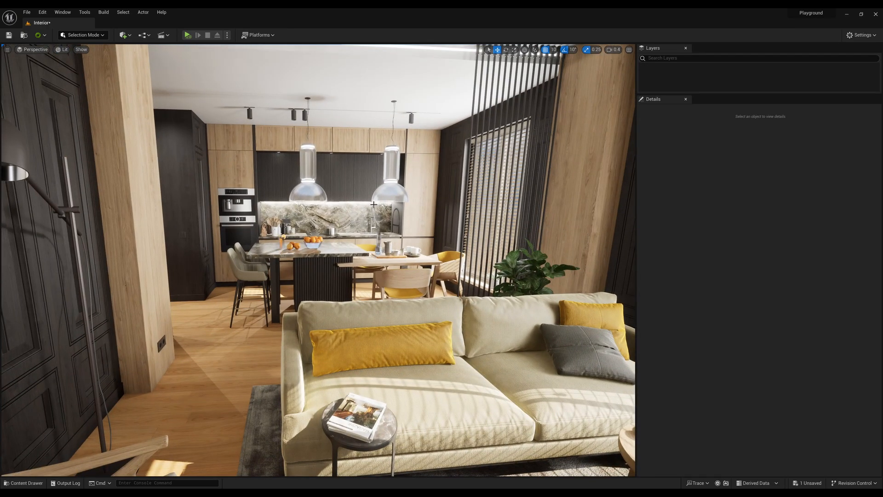
key(s)
right_drag(369, 207, 387, 211)
key(w)
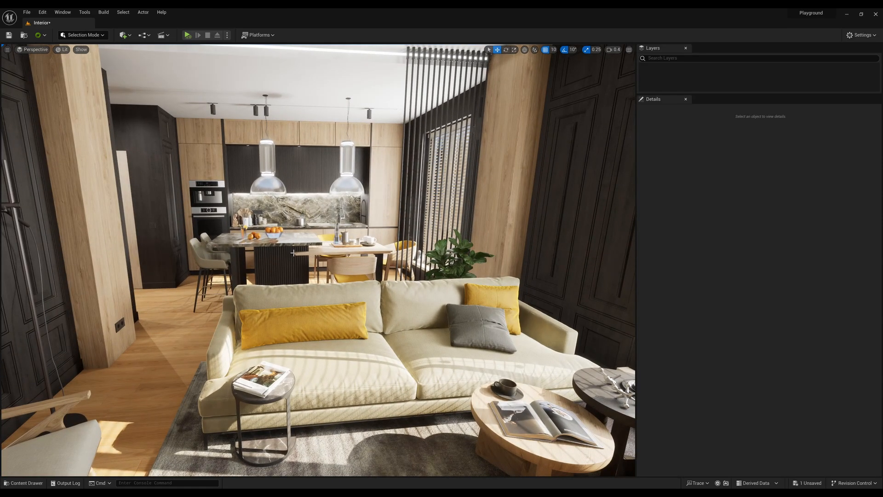
right_drag(293, 253, 275, 244)
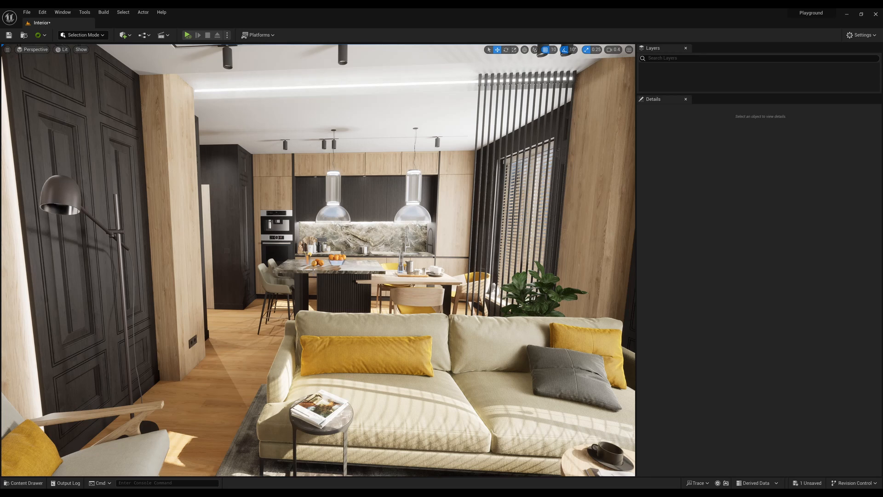
key(grave)
text(r.vsync)
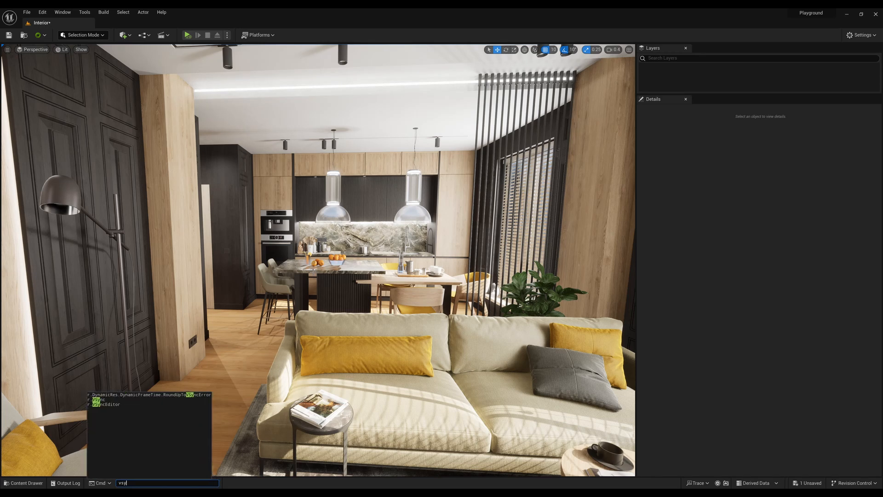
key(Down)
key(Down)
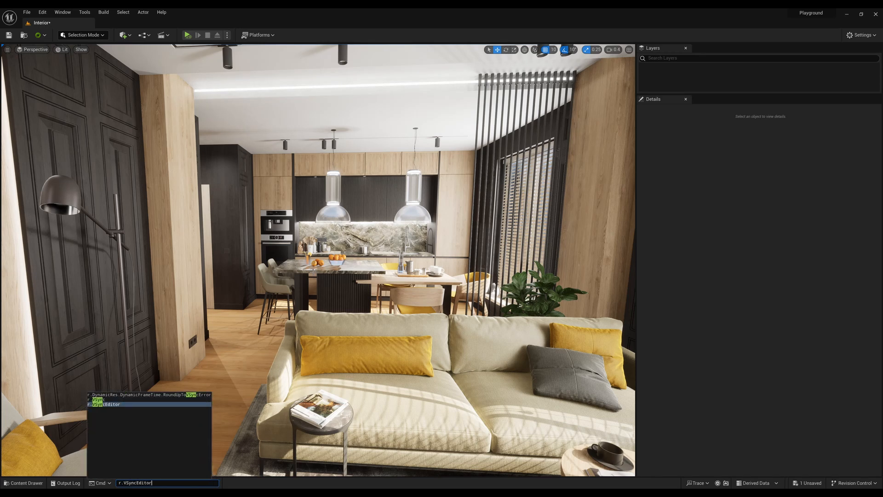
key(Return)
click(520, 193)
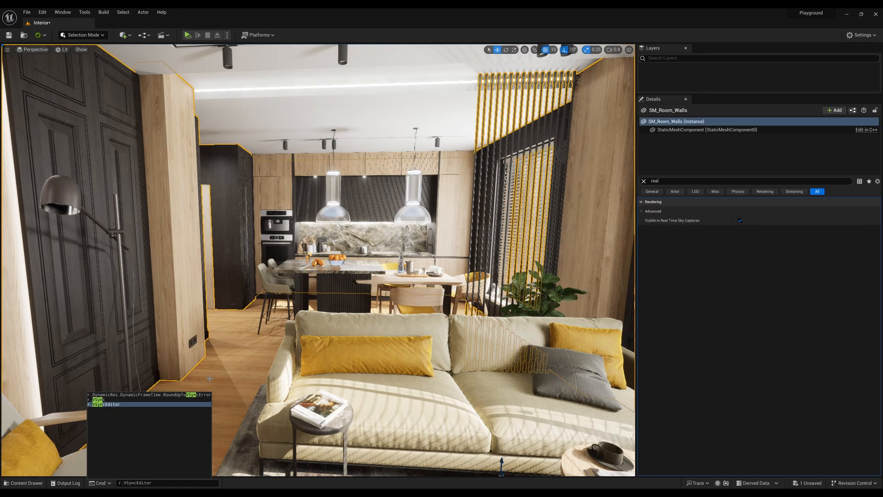
key(Escape)
click(182, 482)
key(Escape)
key(Escape)
mouse_move(317, 259)
right_down()
mouse_move(369, 218)
mouse_move(319, 217)
mouse_move(305, 228)
mouse_move(310, 267)
mouse_move(346, 276)
mouse_move(404, 234)
mouse_move(317, 251)
right_up()
Run the console command r.VSyncEditor with the value 1.
key(grave)
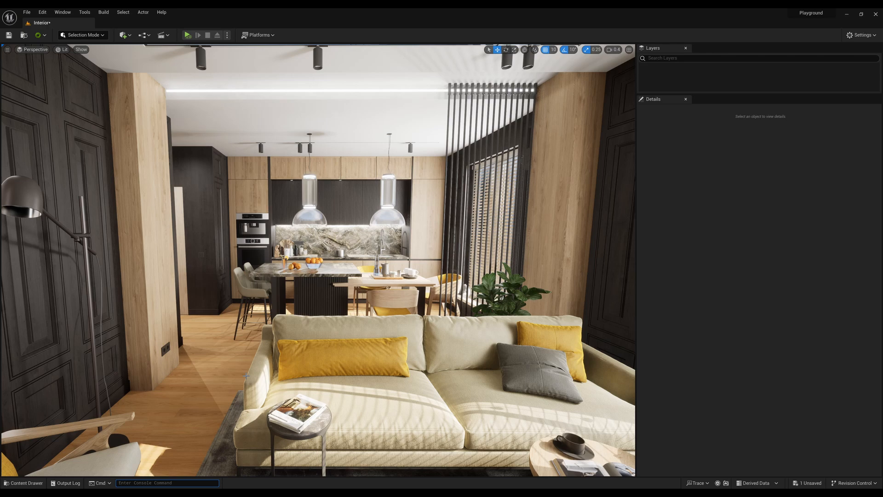
text(sync)
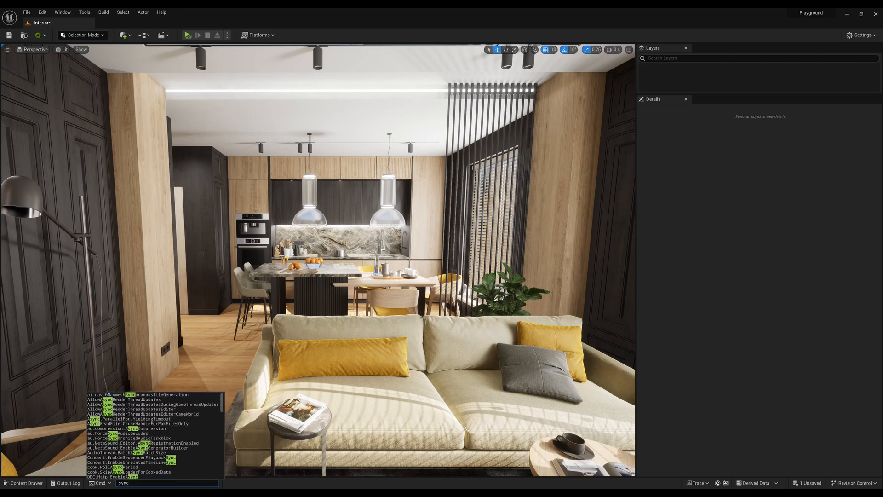
key(BackSpace)
key(BackSpace)
key(BackSpace)
key(BackSpace)
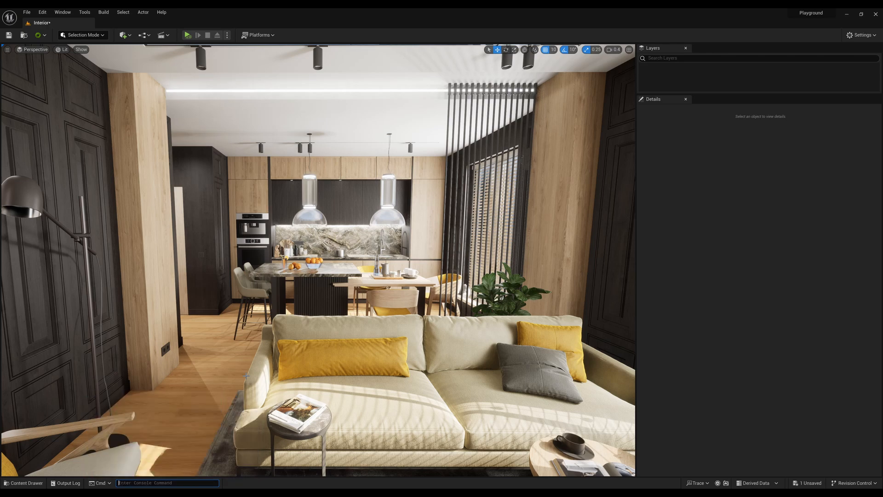
text(vsync)
key(Down)
key(Down)
key(Down)
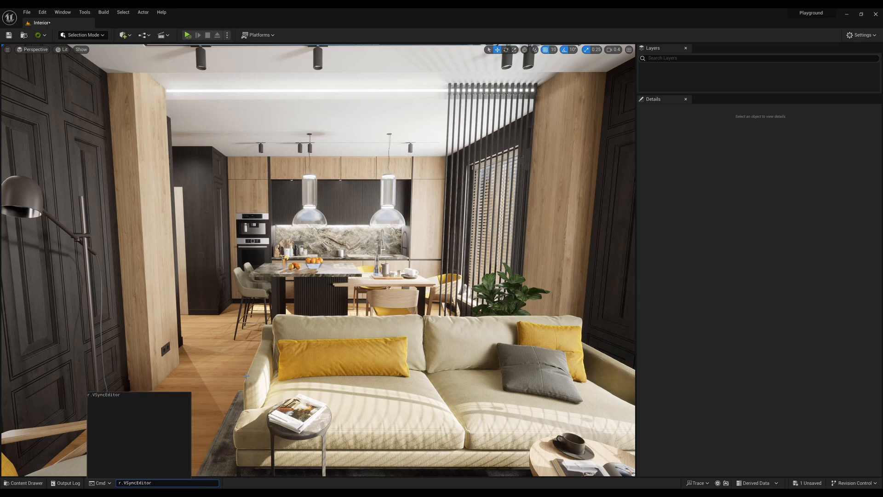
text(1)
key(Return)
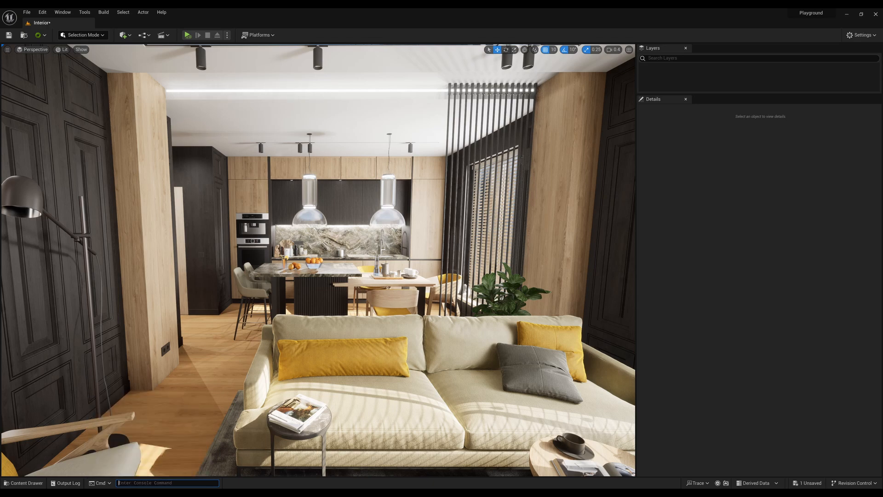
Fly around the living room and kitchen to check how the viewport renders in motion.
right_drag(318, 259, 322, 285)
key(w)
right_drag(238, 362, 246, 338)
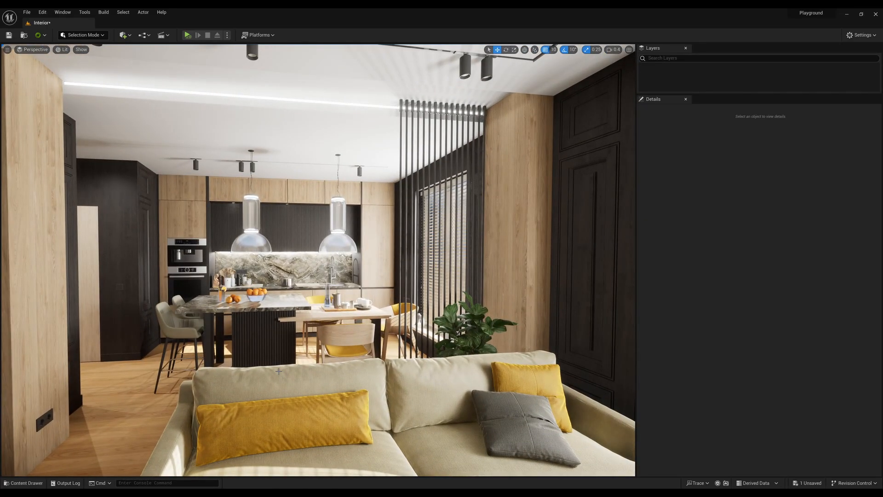
right_drag(279, 371, 252, 375)
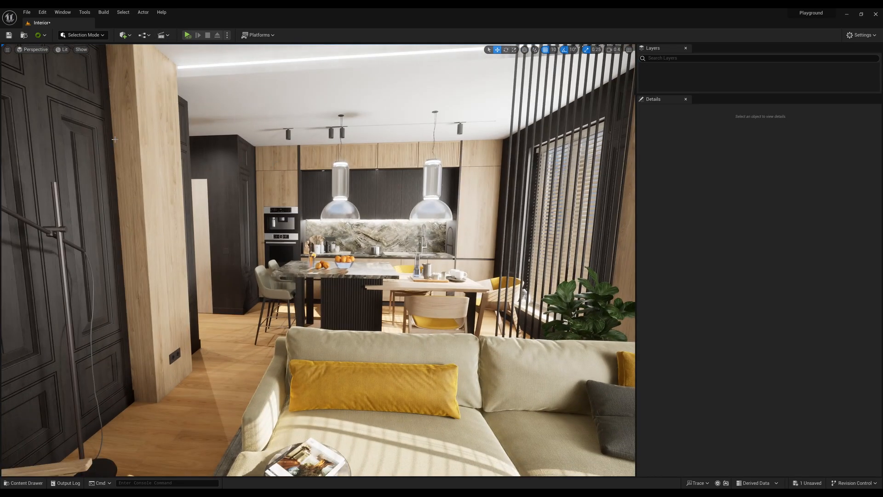
mouse_move(400, 258)
right_down()
mouse_move(390, 260)
mouse_move(413, 258)
mouse_move(400, 258)
right_up()
right_drag(332, 277, 332, 277)
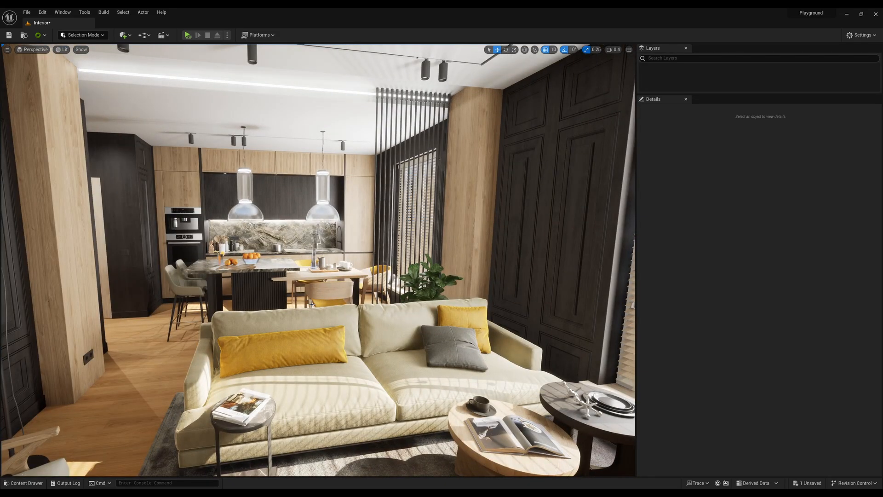
right_drag(312, 304, 313, 305)
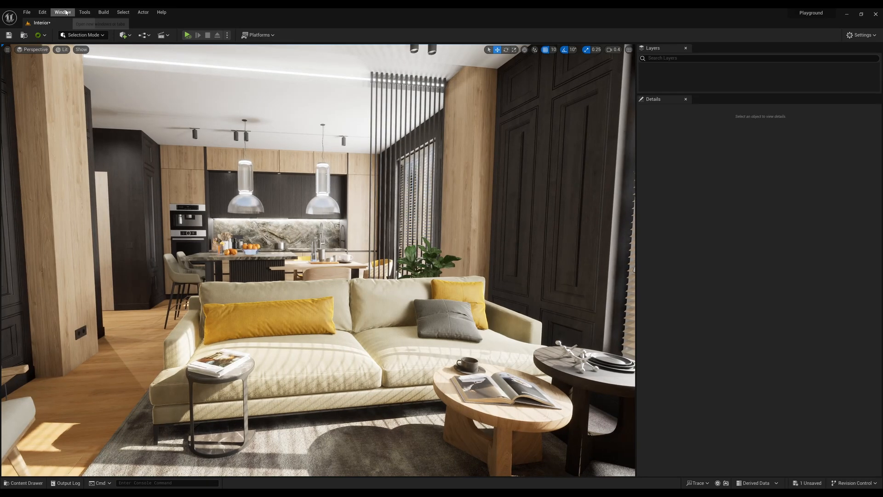
click(64, 12)
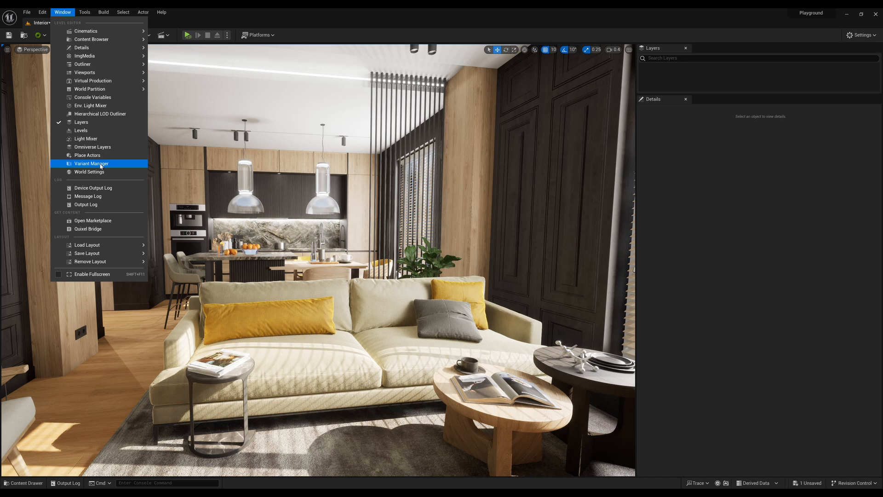
mouse_move(105, 47)
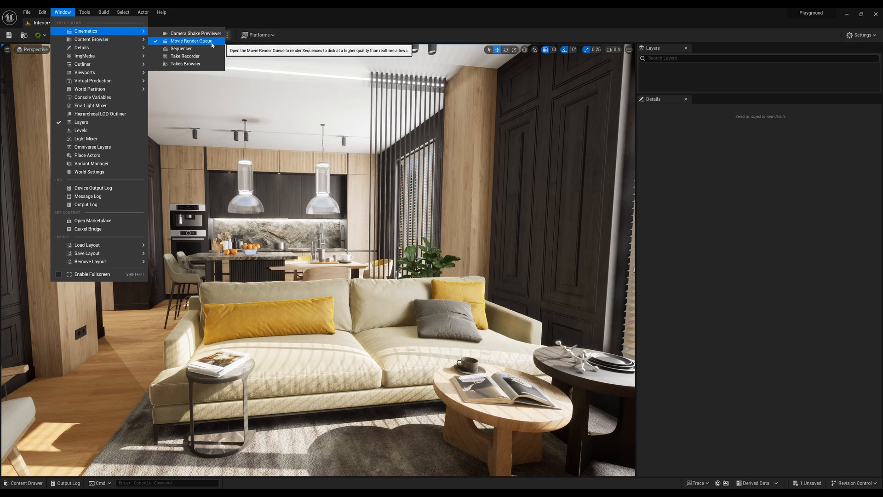
right_drag(262, 149, 313, 149)
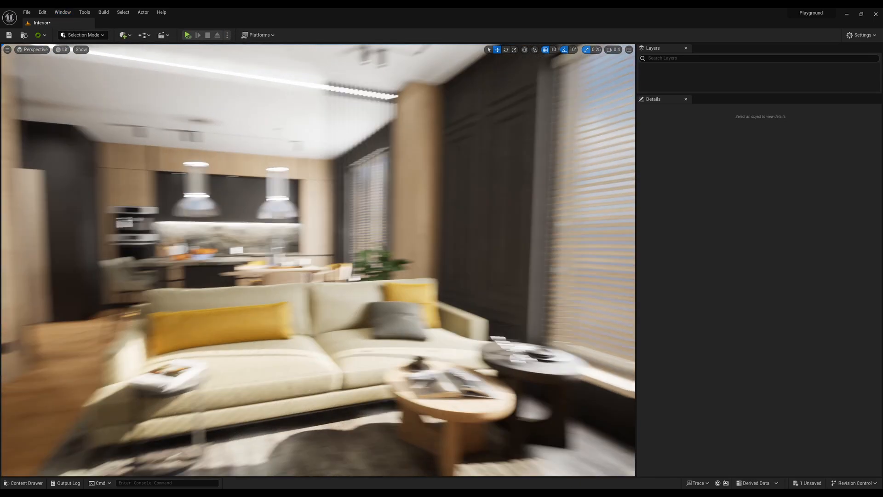
Create a new Level Sequence asset in the project's Content folder, enlarging the content browser for room.
key(ctrl+space)
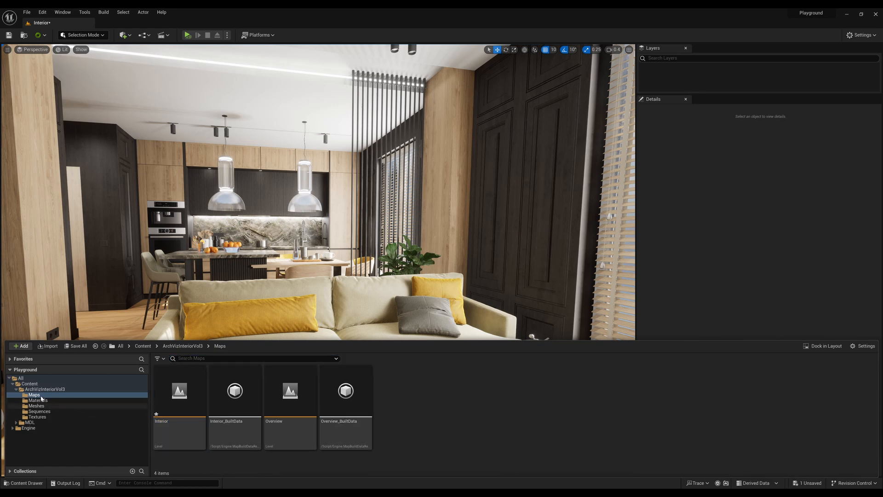
click(30, 383)
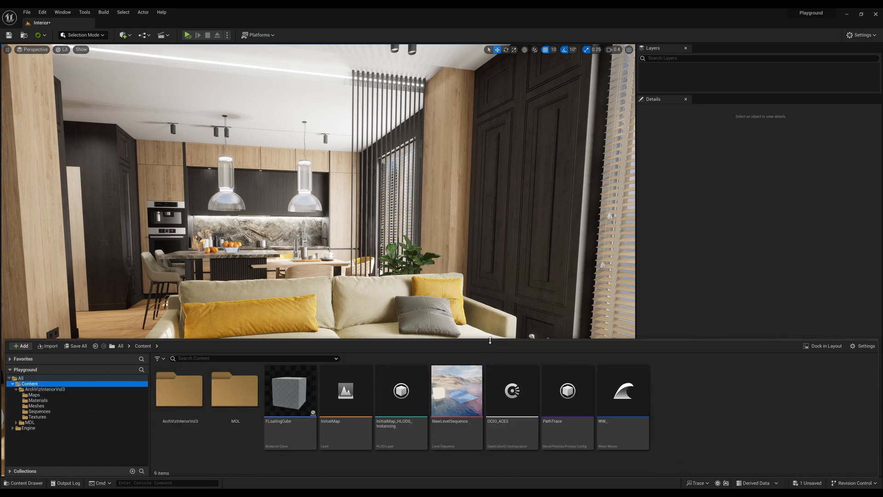
drag(489, 340, 489, 305)
right_click(699, 376)
mouse_move(732, 362)
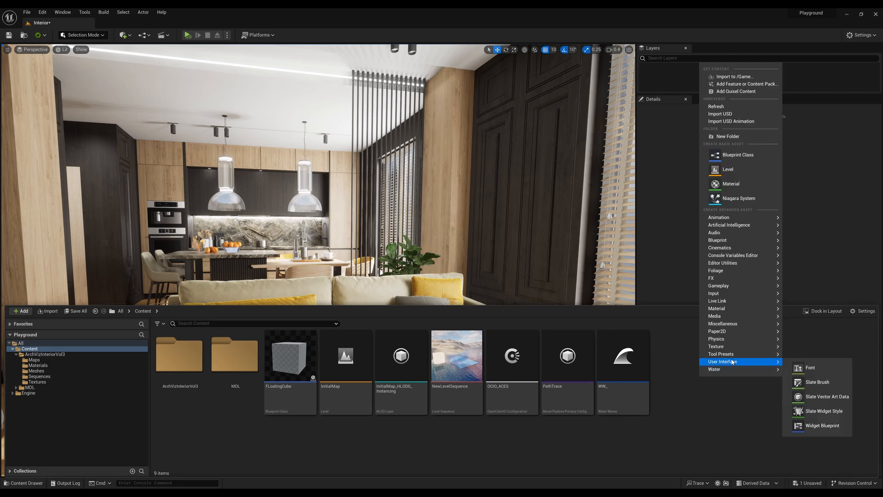
mouse_move(739, 247)
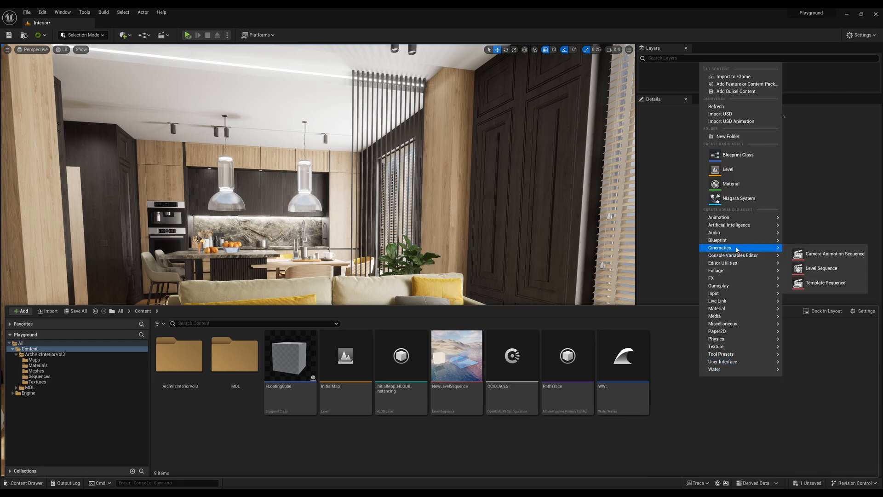
click(822, 271)
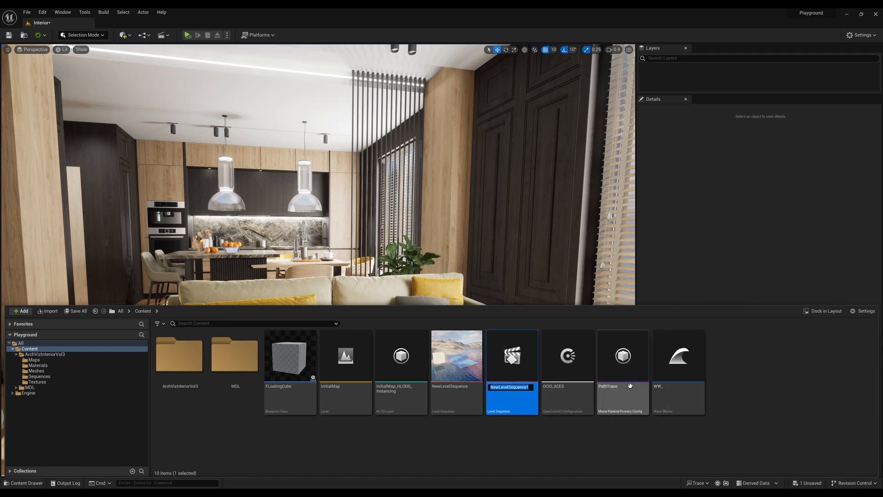
Name the new level sequence UE5_Sequences.
text(UE5)
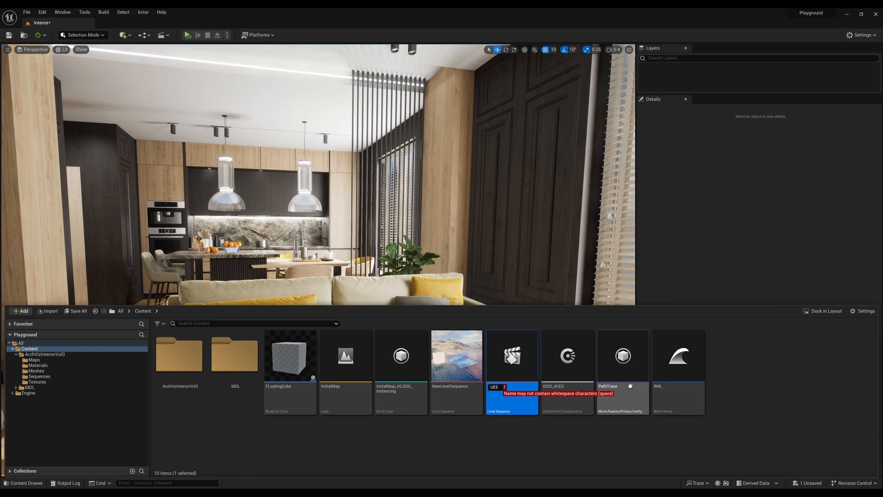
key(BackSpace)
key(BackSpace)
text(5_)
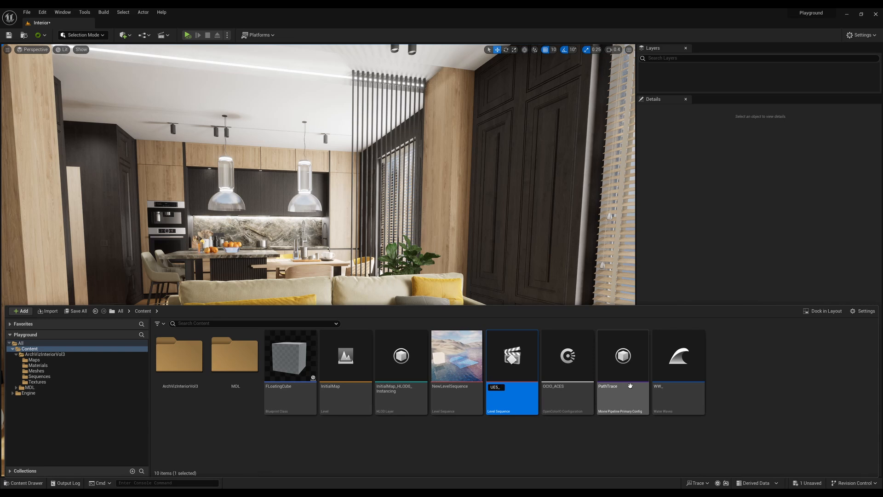
text(Sequences)
key(Return)
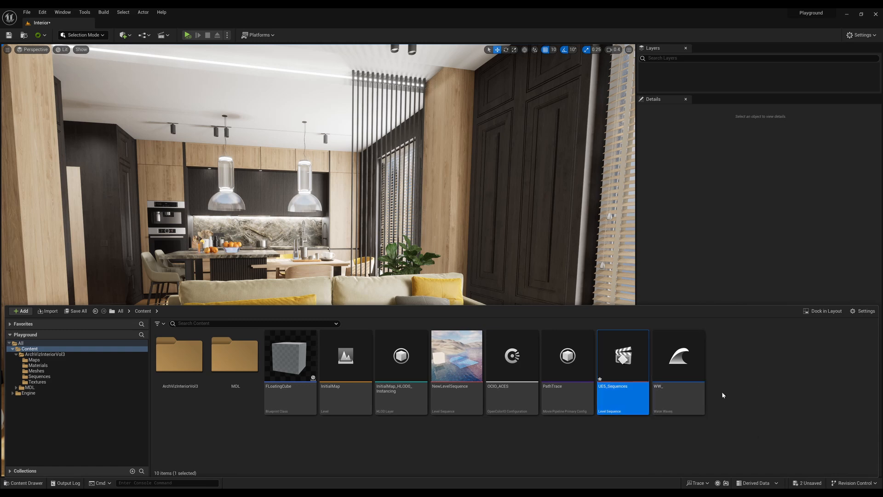
Create a new folder named Senquences in the Content folder.
right_click(733, 382)
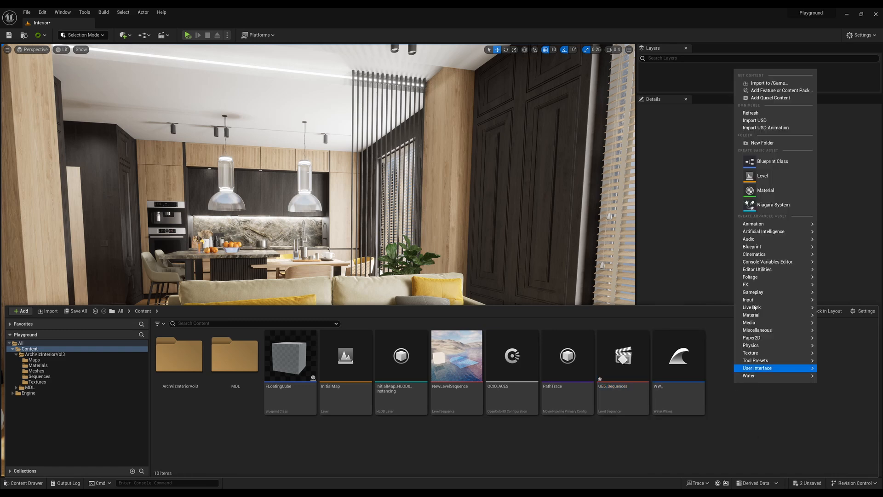
click(786, 143)
text(Sen)
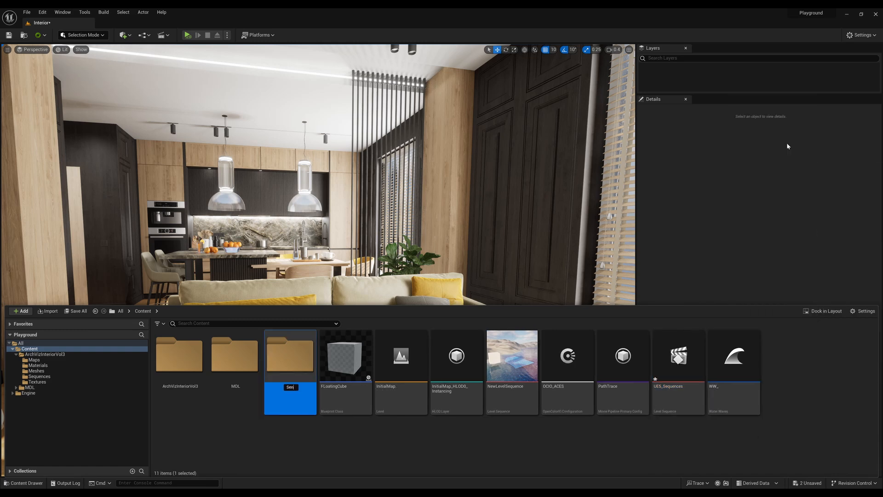
text(quences)
key(Return)
Move the UE5_Sequences level sequence into the Senquences folder and open that folder.
click(667, 396)
drag(658, 381, 292, 369)
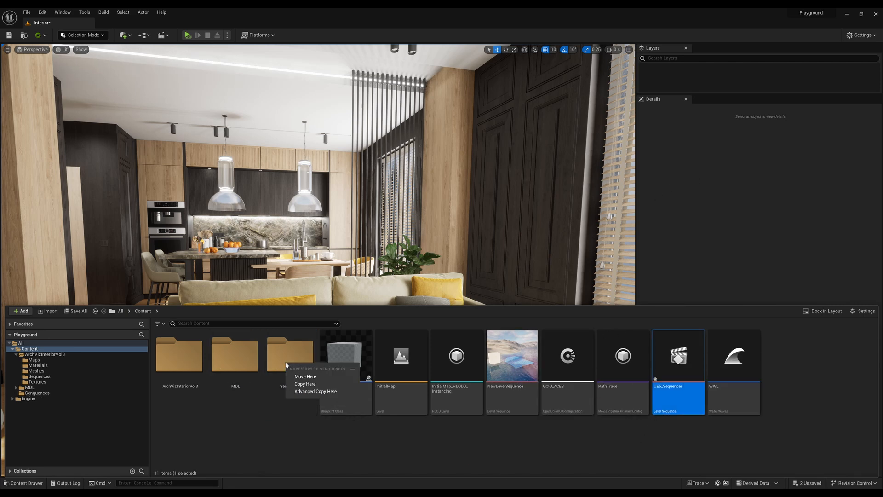
click(311, 377)
double_click(302, 370)
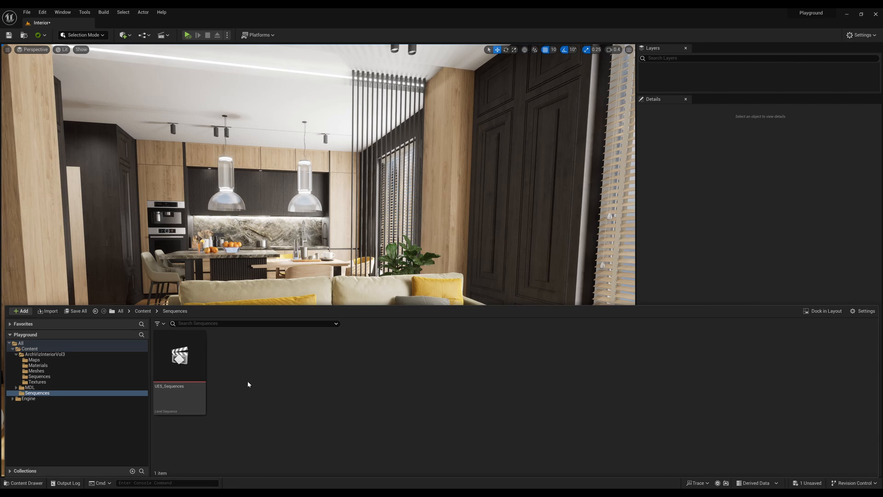
Rename the level sequence in the Senquences folder as UE5_SequencesTest.
click(178, 388)
click(178, 387)
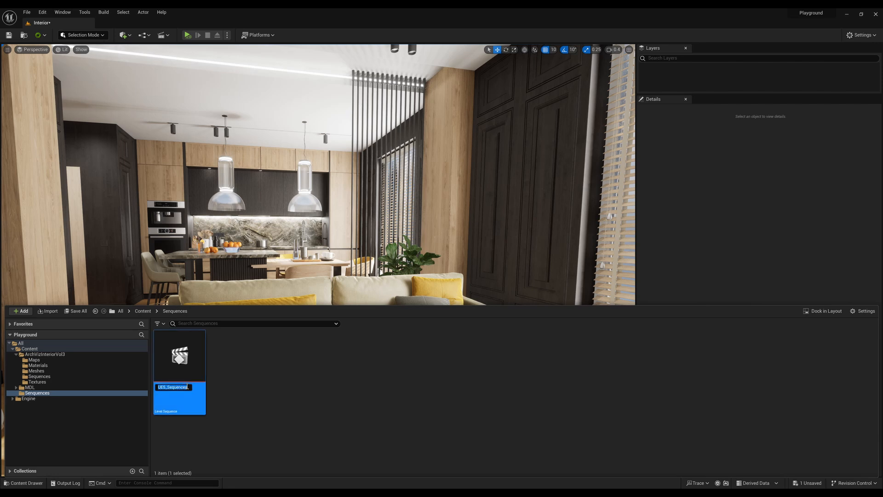
click(189, 386)
key(Return)
click(295, 373)
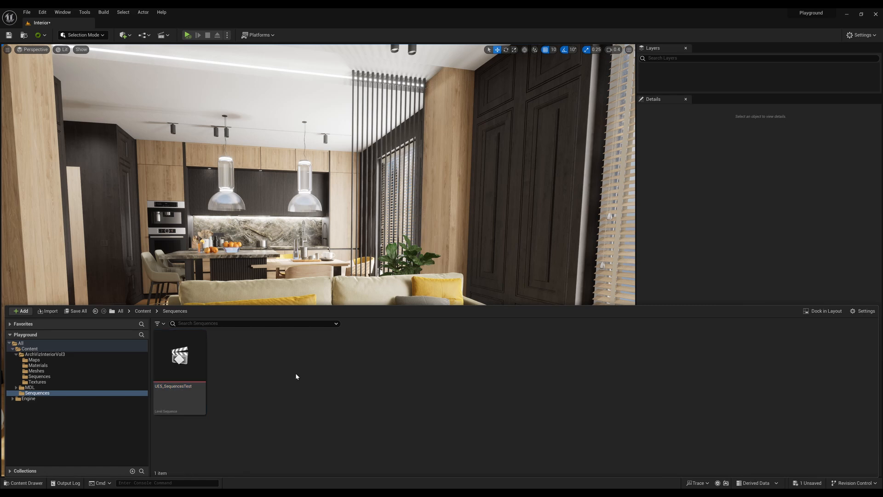
Open UE5_SequencesTest in Sequencer and reduce the Sequencer area's height to give the viewport more room.
double_click(183, 358)
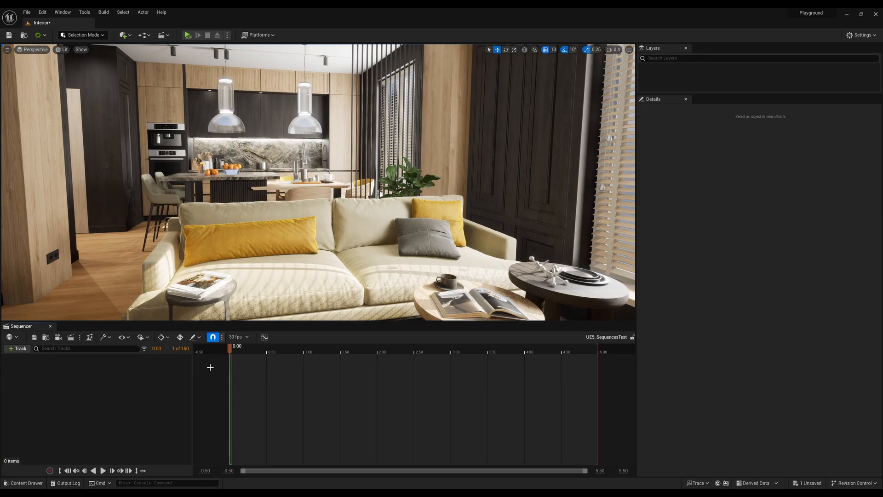
click(215, 318)
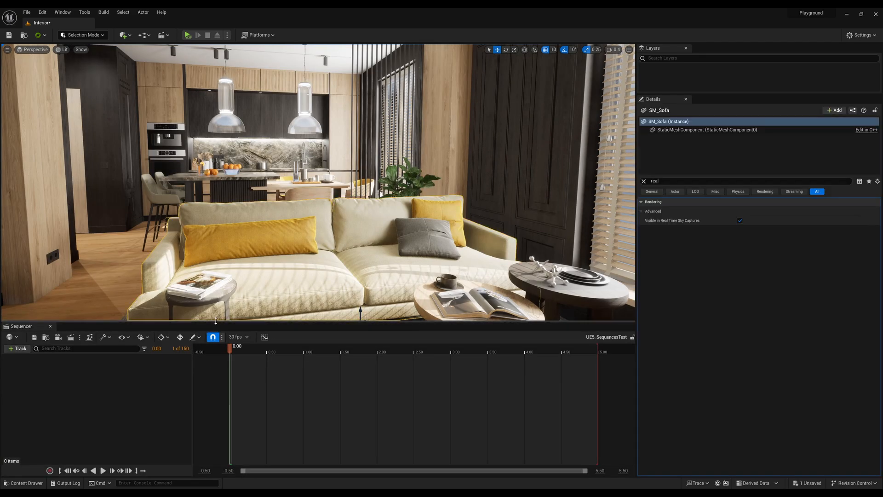
mouse_move(214, 325)
mouse_down()
mouse_move(214, 365)
mouse_move(214, 339)
mouse_up()
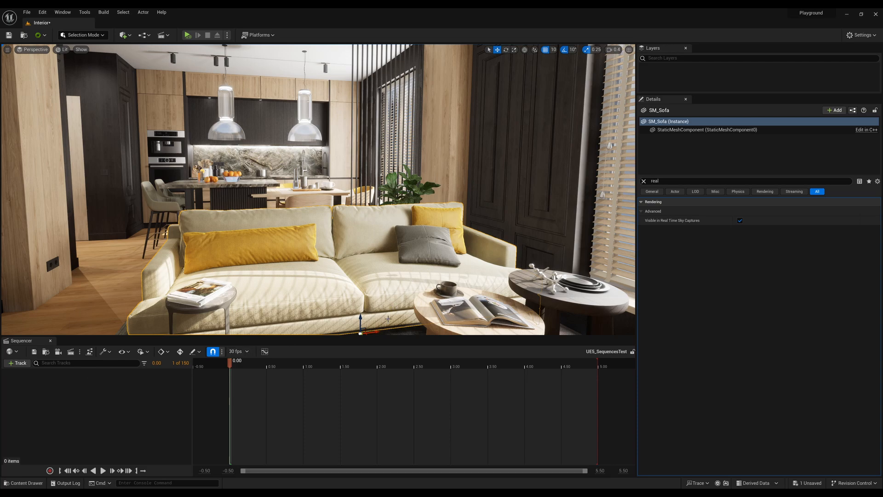
Pull the perspective view back to frame the sofa with the kitchen behind it and clear the property search in Details.
drag(36, 343, 308, 328)
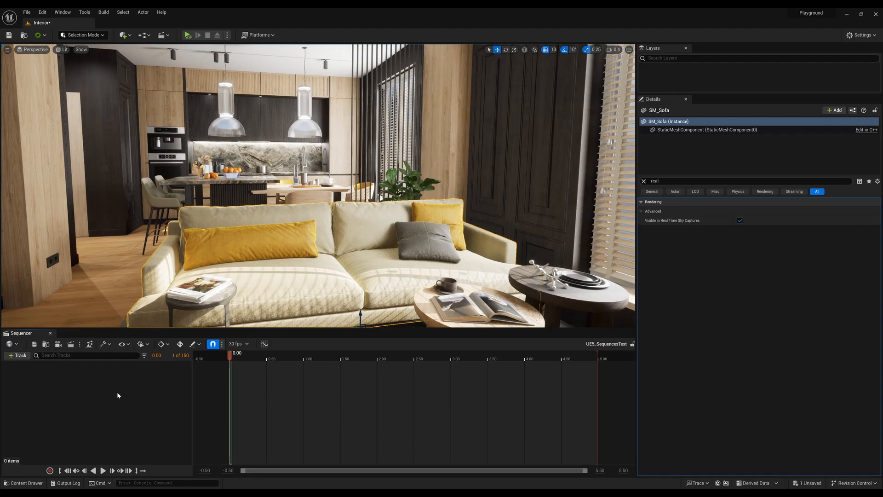
key(s)
right_drag(332, 248, 316, 240)
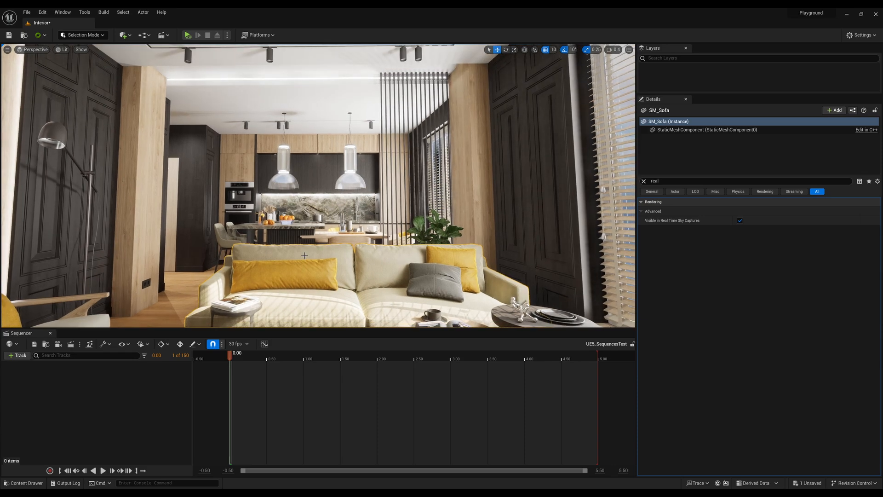
key(s)
right_drag(305, 255, 308, 275)
key(w)
click(644, 181)
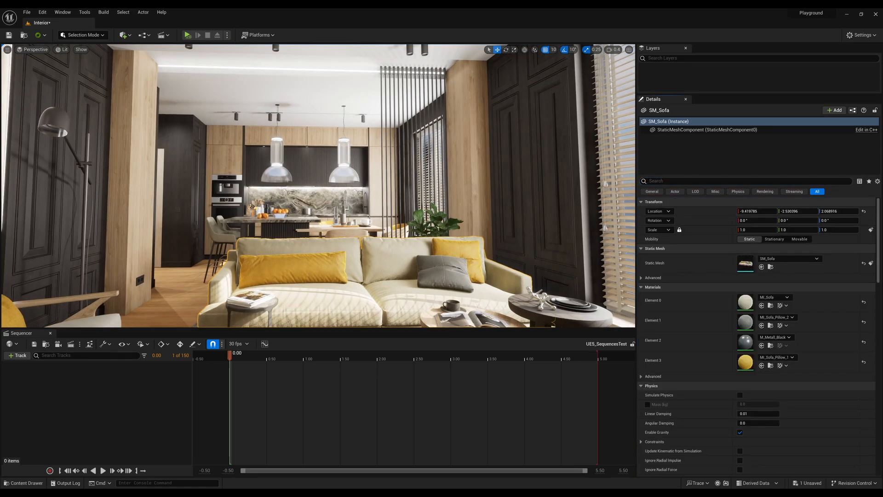
Show the Outliner at a larger height and remove all of its actor type filters.
drag(882, 99, 719, 46)
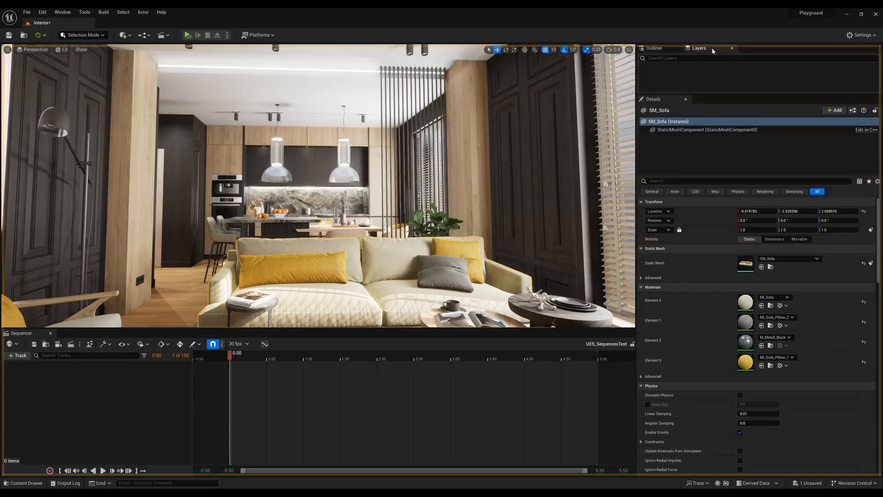
click(667, 49)
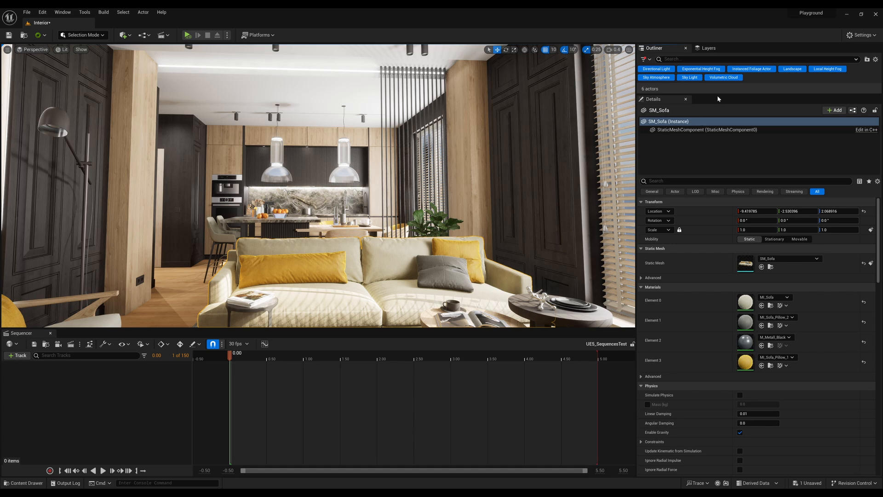
drag(719, 95, 723, 248)
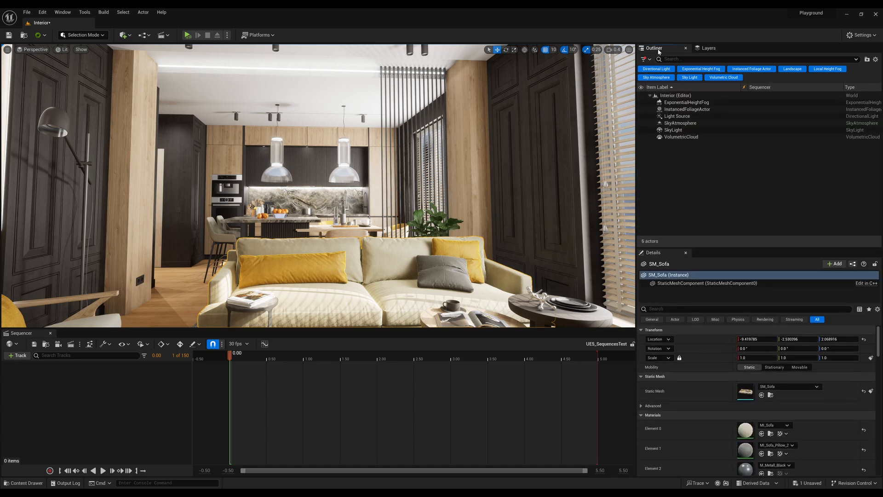
click(648, 58)
click(662, 70)
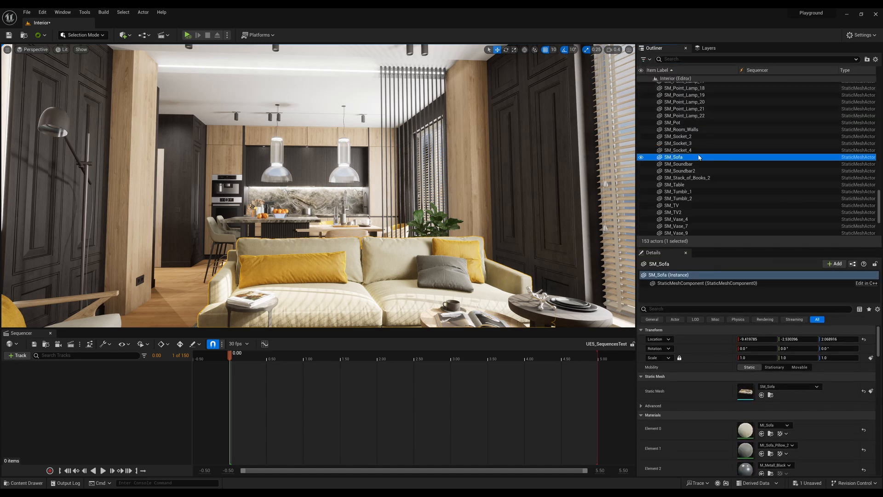
Create a folder named Camera under the Interior level in the Outliner.
scroll(698, 157, up, 10)
right_click(678, 72)
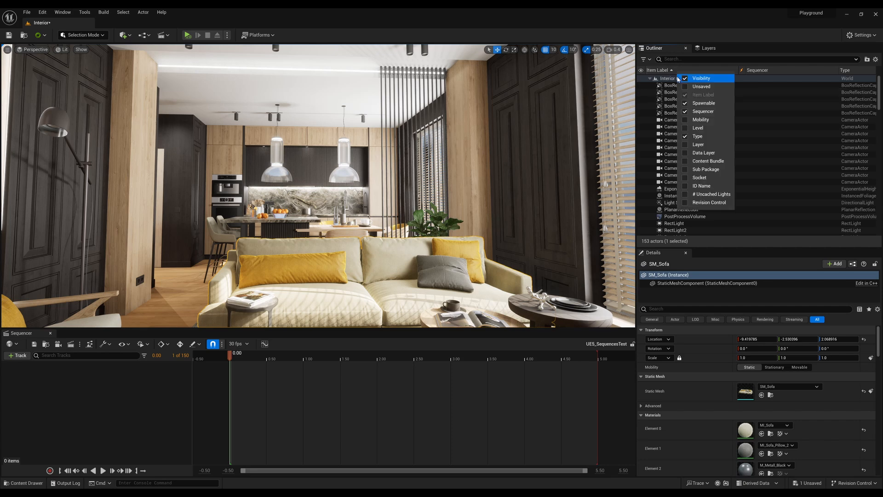
click(676, 78)
right_click(698, 81)
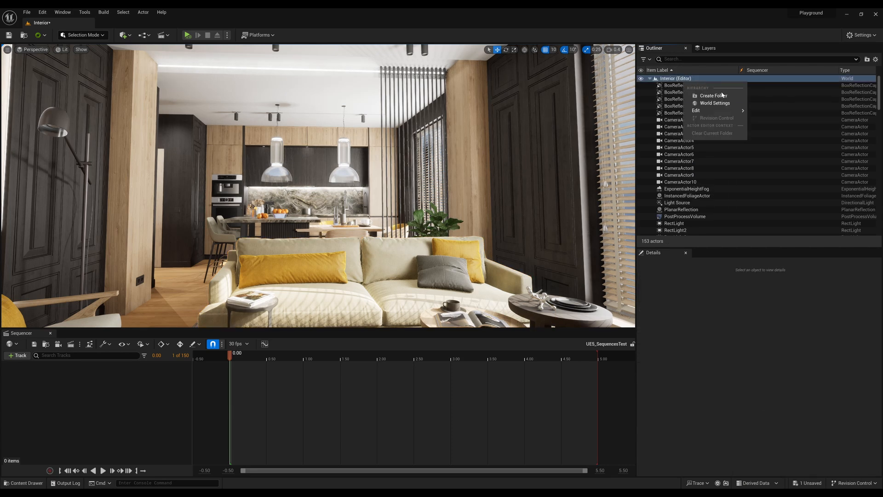
click(712, 95)
text(Camera)
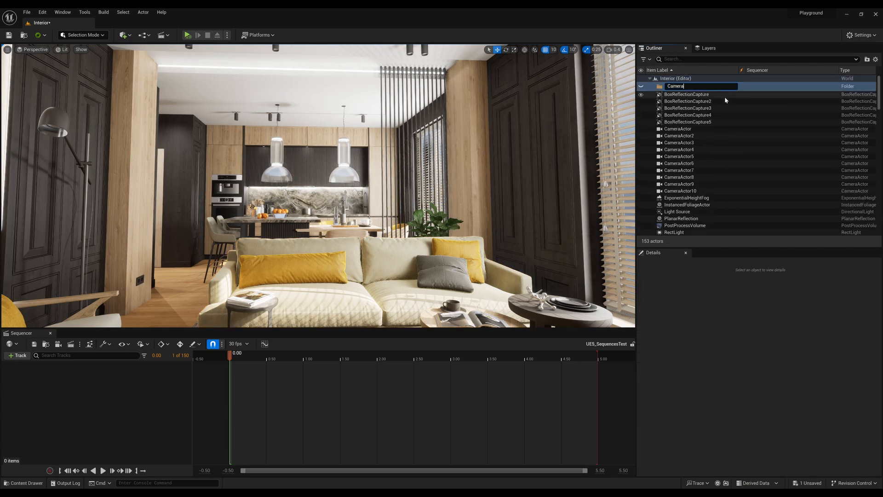
key(Return)
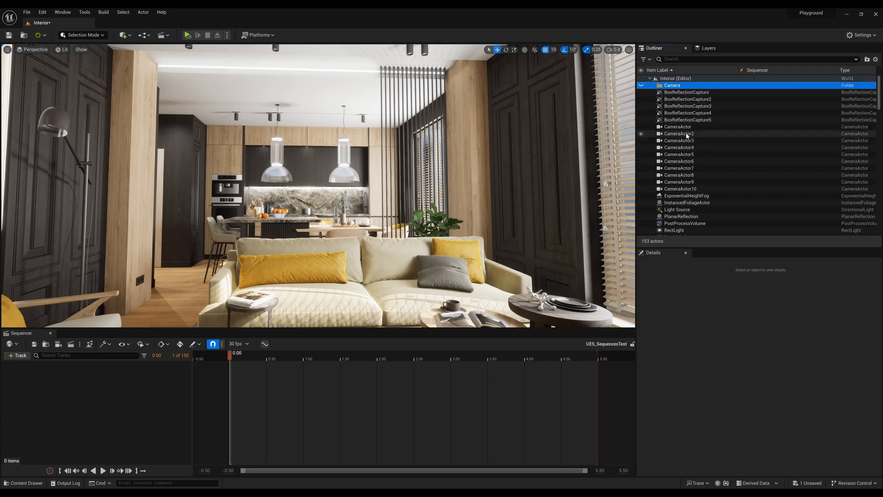
Move CameraActor through CameraActor10 into the Camera folder and clear the selection.
click(679, 127)
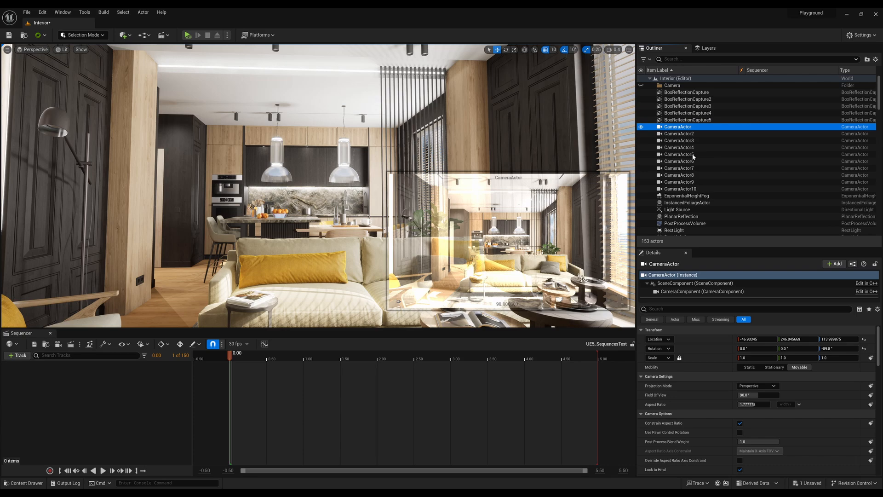
shift+click(697, 189)
drag(698, 190, 678, 89)
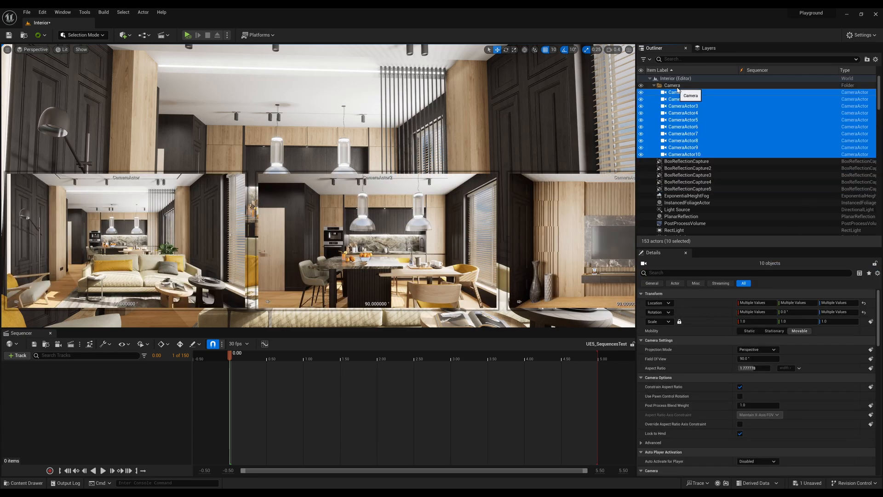
click(539, 122)
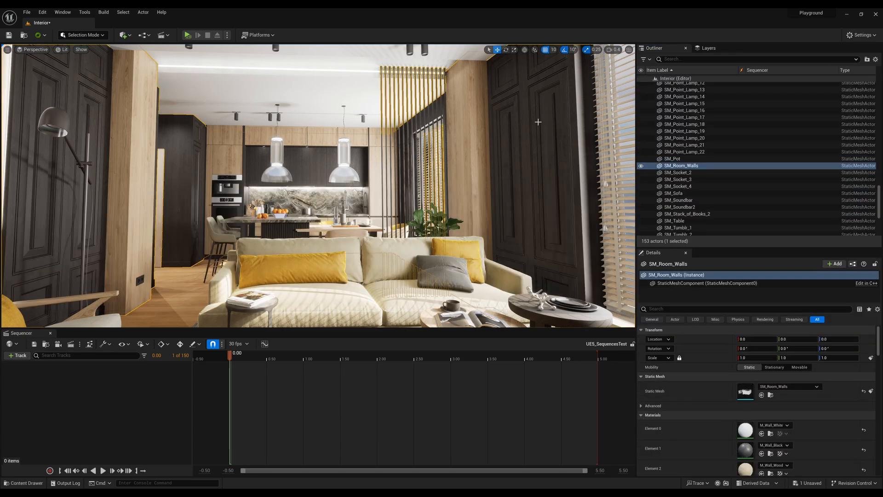
key(Escape)
Show the camera models in the viewport, add CameraActor2 to the UE5_SequencesTest sequence and look through that camera.
scroll(692, 156, up, 11)
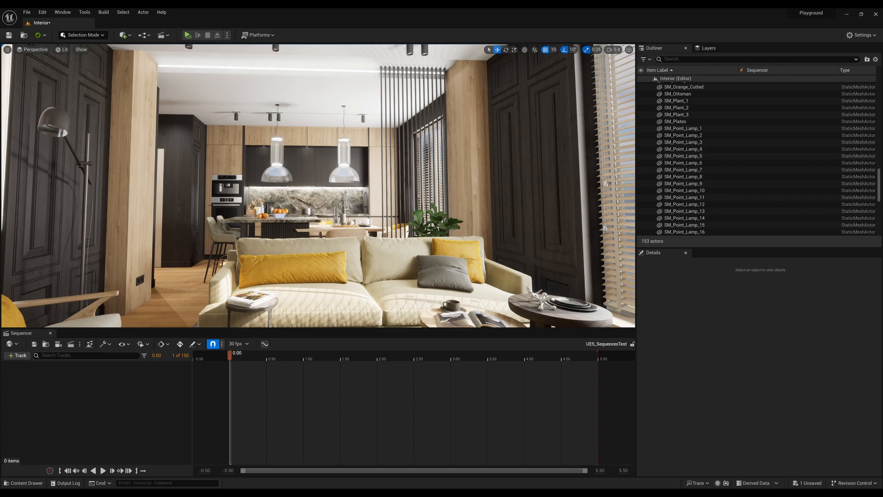
right_drag(379, 174, 318, 190)
key(g)
right_drag(392, 187, 376, 171)
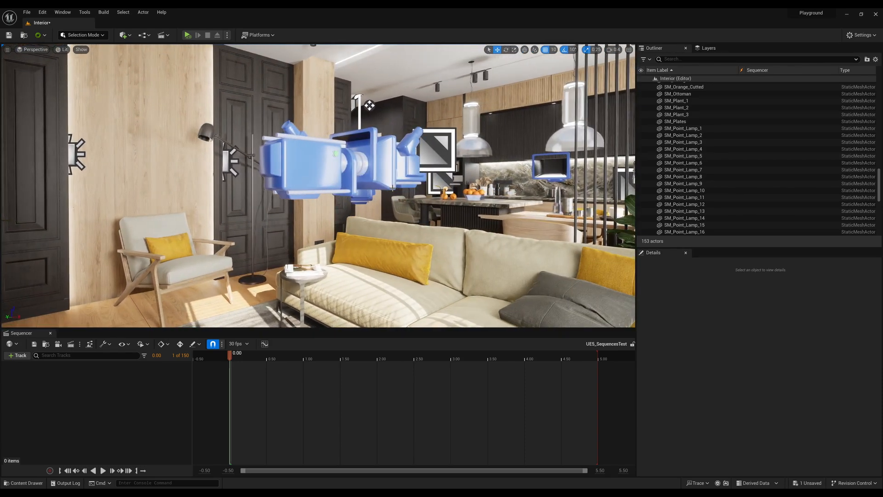
click(339, 177)
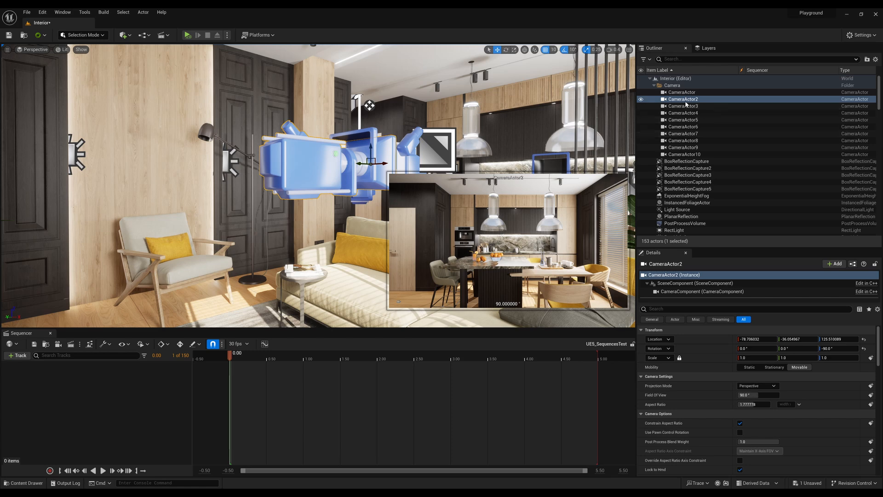
drag(684, 100, 685, 128)
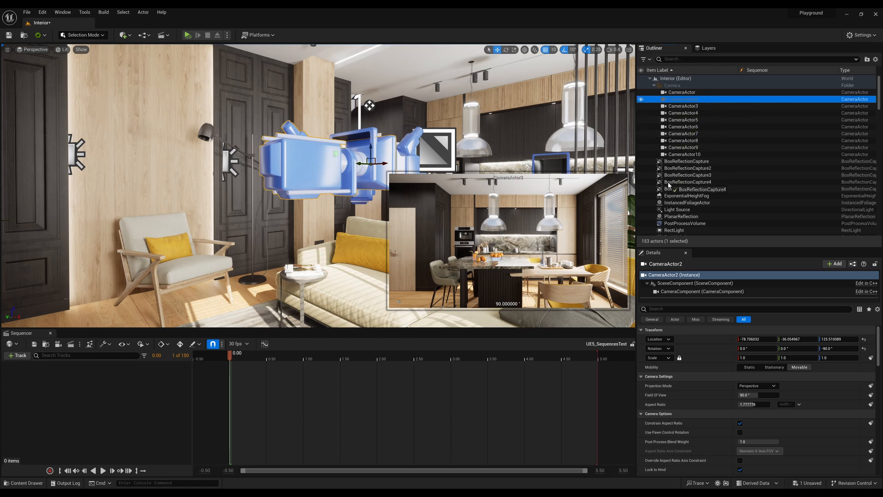
drag(669, 184, 626, 171)
drag(80, 397, 83, 400)
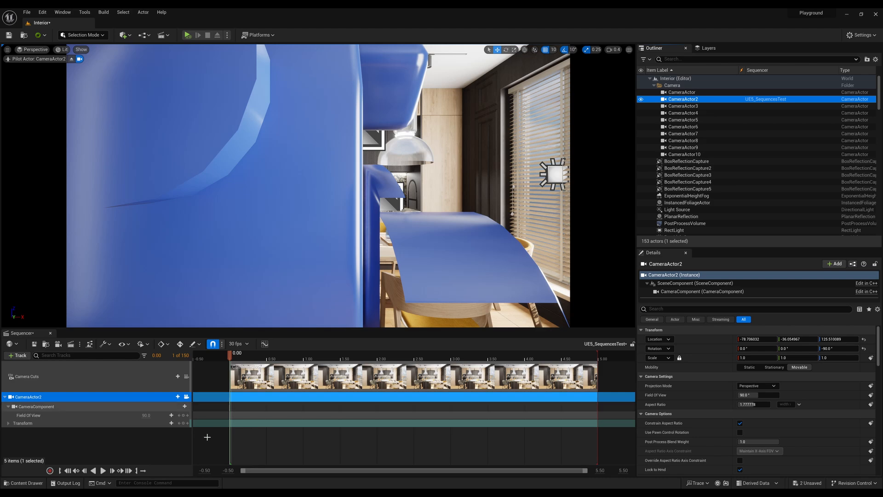
click(186, 396)
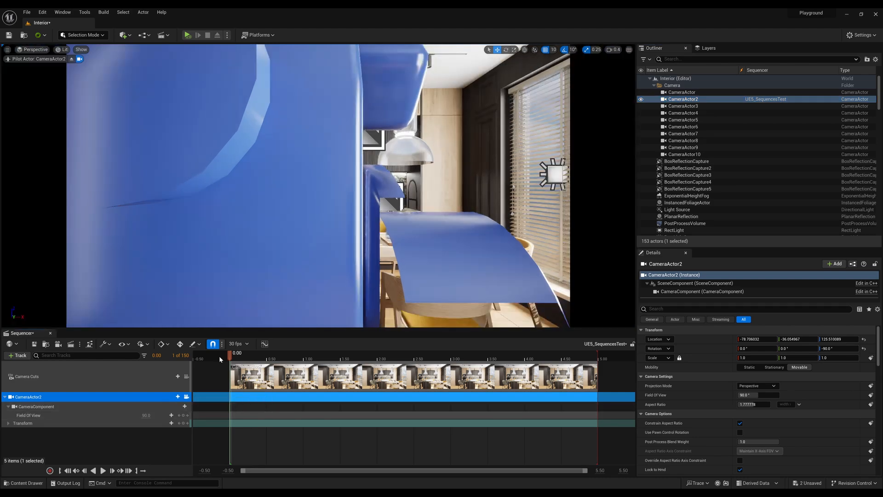
Hide the editor icons and camera models in the viewport and deselect all actors.
click(284, 258)
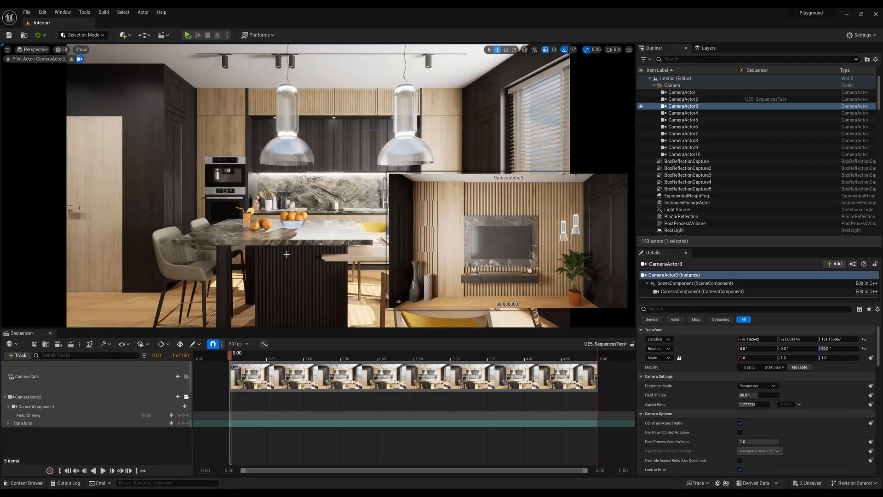
click(286, 256)
key(Escape)
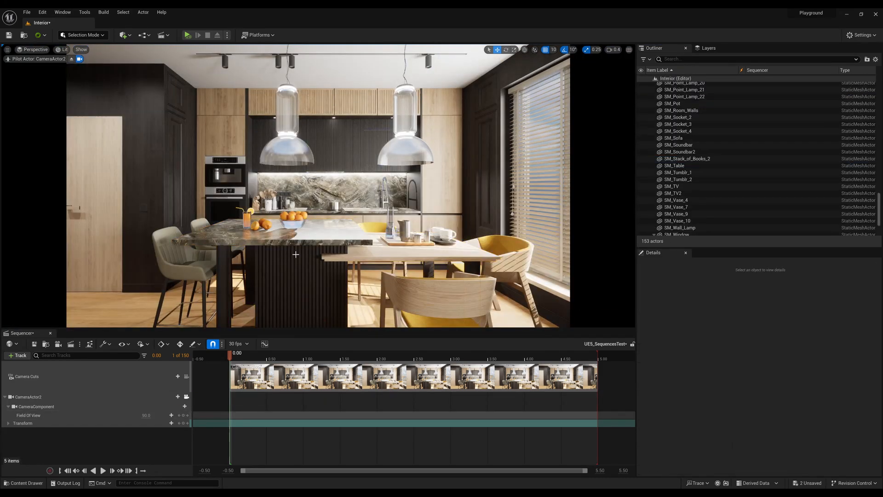
Unlock CameraActor2 from the viewport, look around the kitchen freely and lock the camera to the viewport again.
click(186, 398)
click(186, 397)
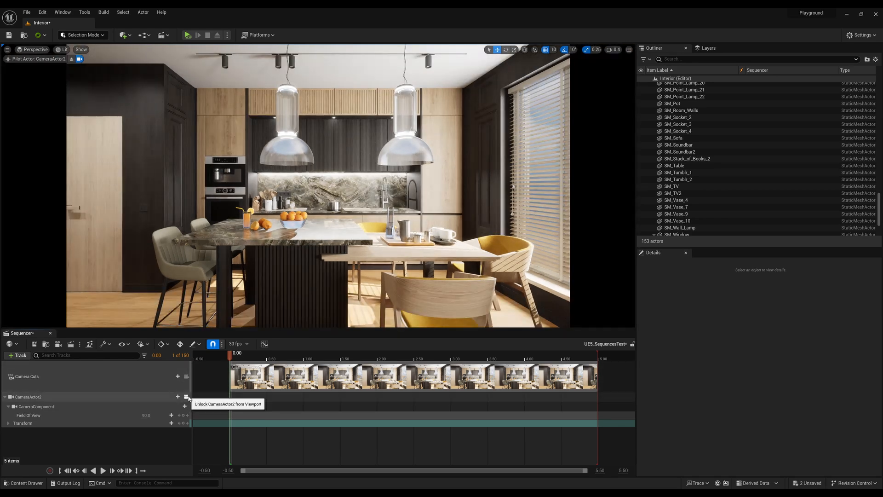
click(186, 397)
click(186, 397)
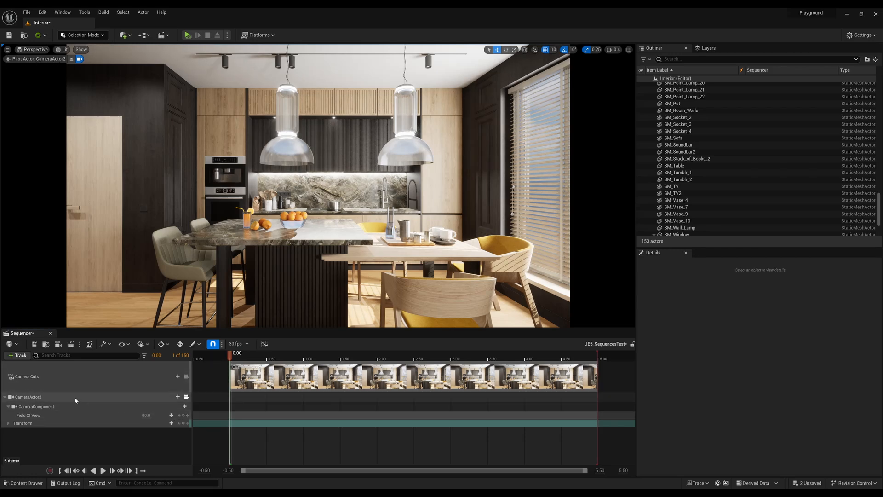
click(187, 397)
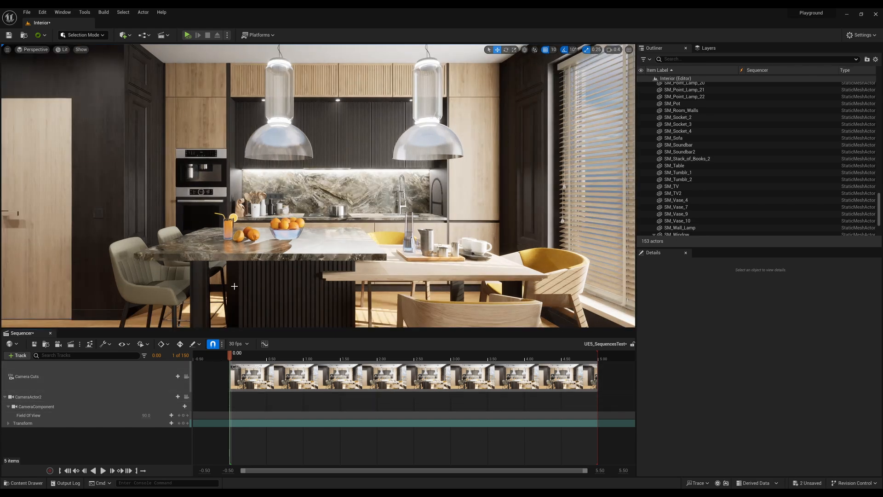
right_drag(236, 248, 304, 249)
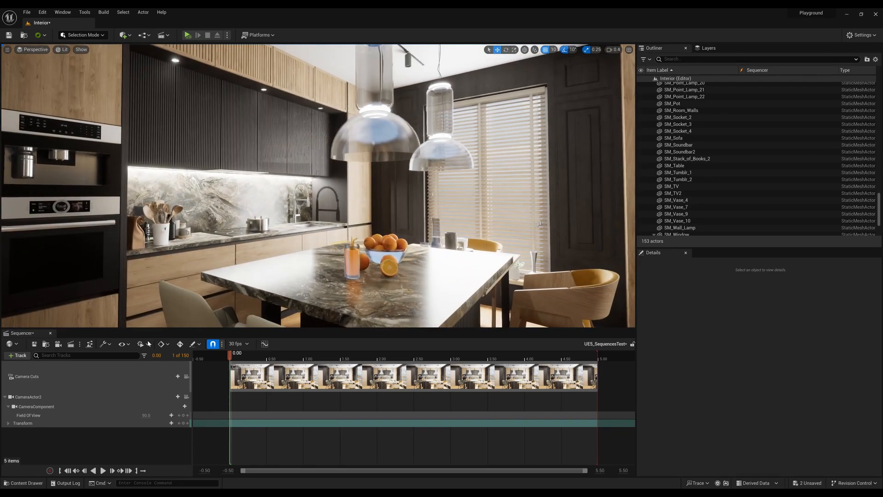
click(186, 397)
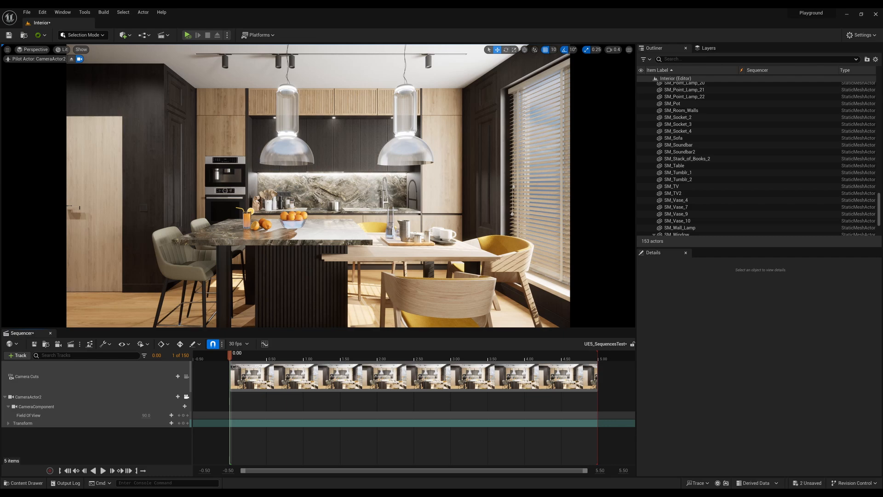
Pull the piloted CameraActor2 back to frame the whole sofa and kitchen, and add a transform keyframe at 0.00.
key(s)
right_drag(318, 186, 318, 186)
key(w)
key(w)
key(s)
key(w)
key(s)
key(s)
key(w)
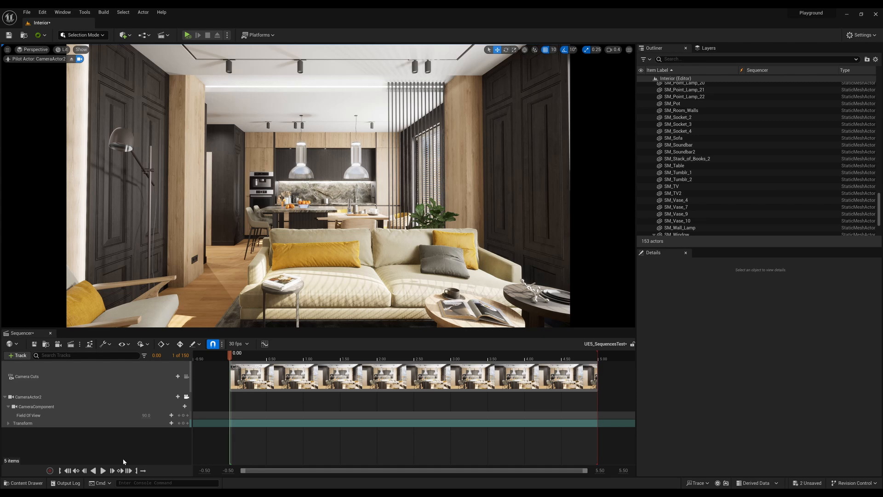
click(183, 423)
Try moving CameraActor2 closer to the kitchen at 1.20 without keying it, and return the playhead to the sequence start.
drag(231, 356, 318, 356)
key(w)
right_drag(321, 276, 342, 267)
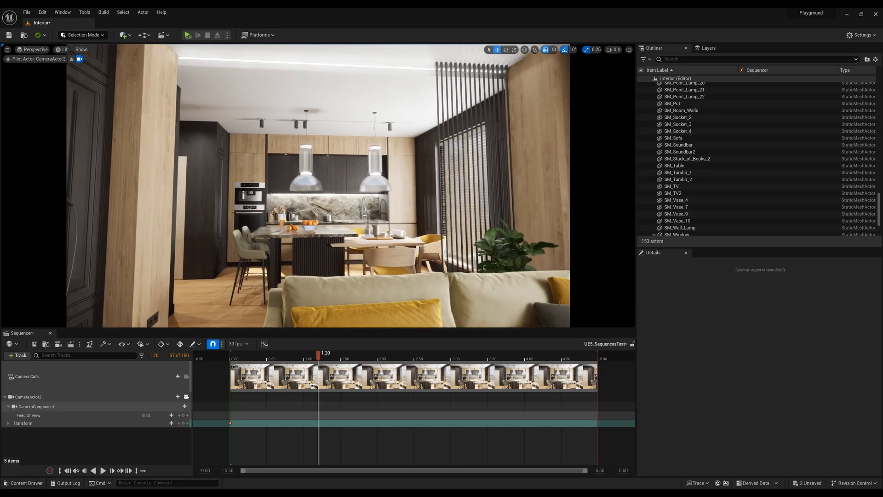
drag(318, 356, 284, 357)
key(Up)
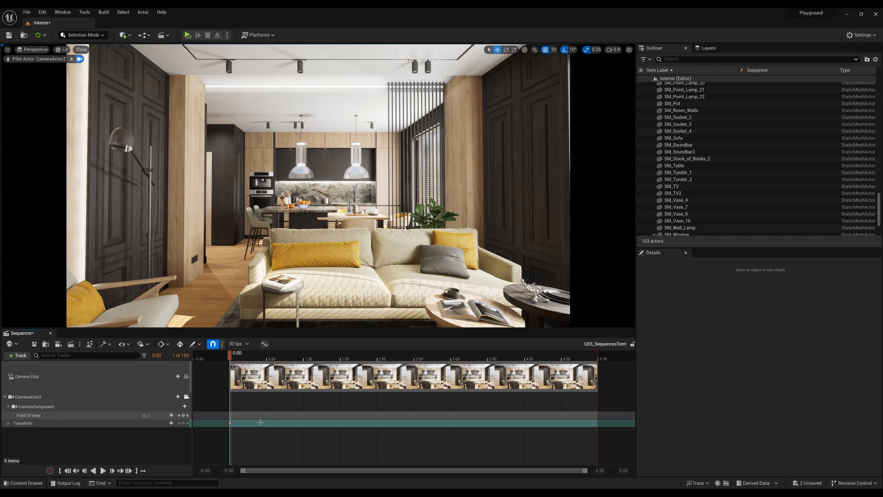
Select CameraActor2 from its sequence track and give its properties more vertical room.
click(37, 422)
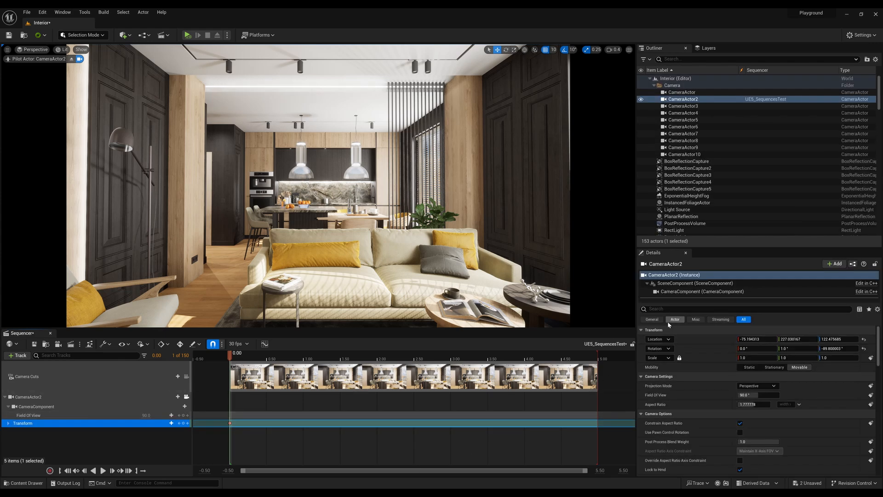
drag(746, 230, 746, 139)
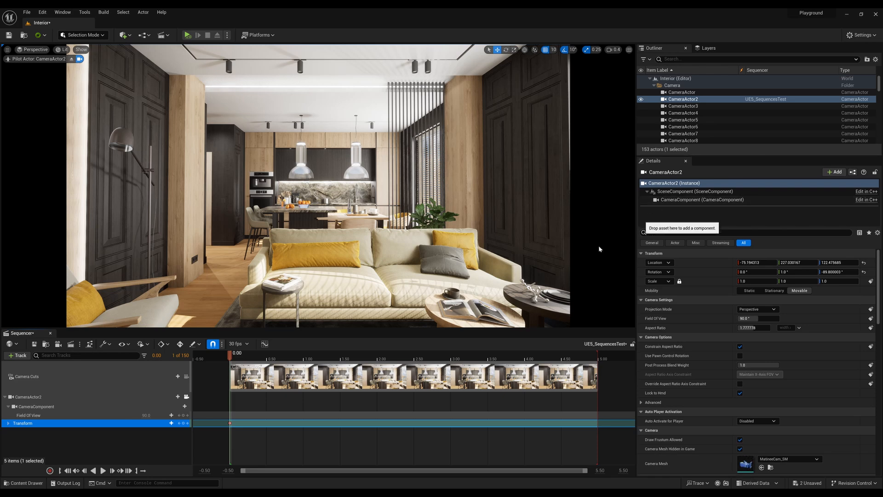
click(28, 397)
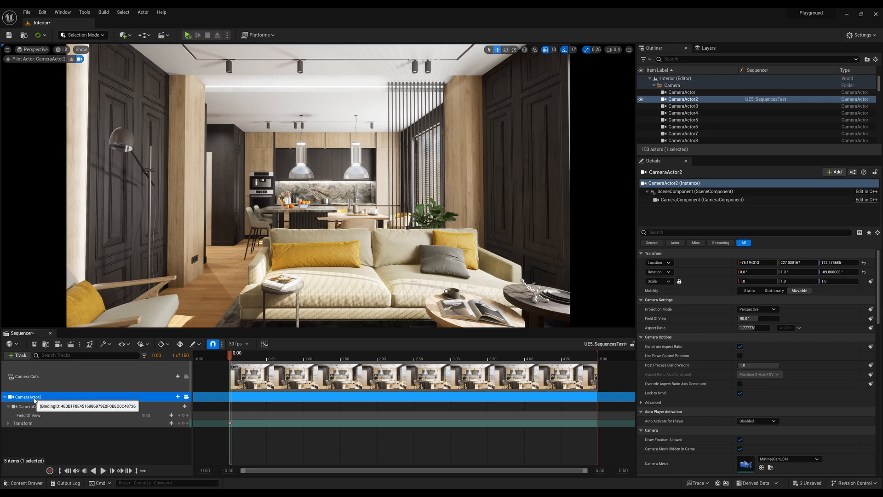
click(5, 397)
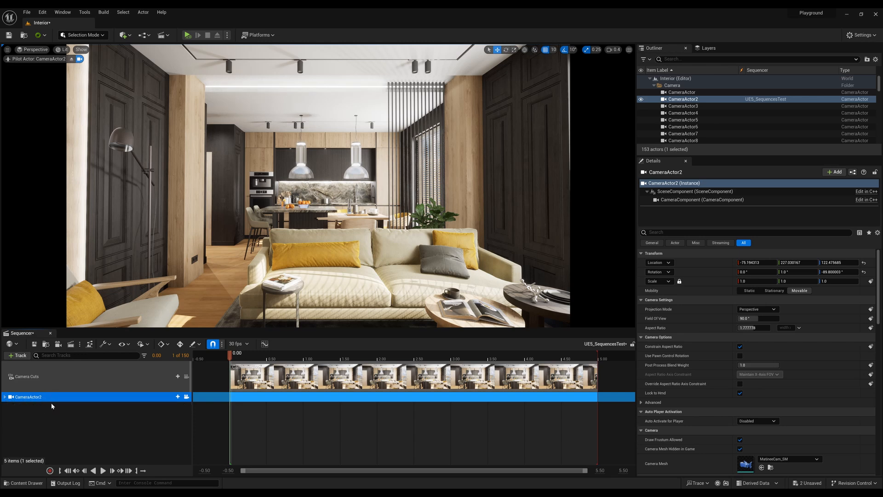
click(4, 397)
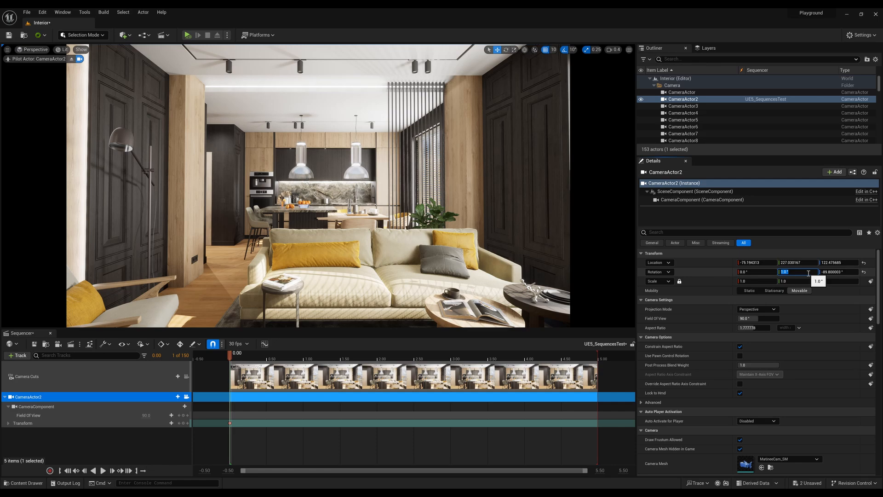
Try aiming the piloted CameraActor2 up toward the ceiling and window, and reframe it on the sofa and side tables.
right_drag(590, 258, 628, 213)
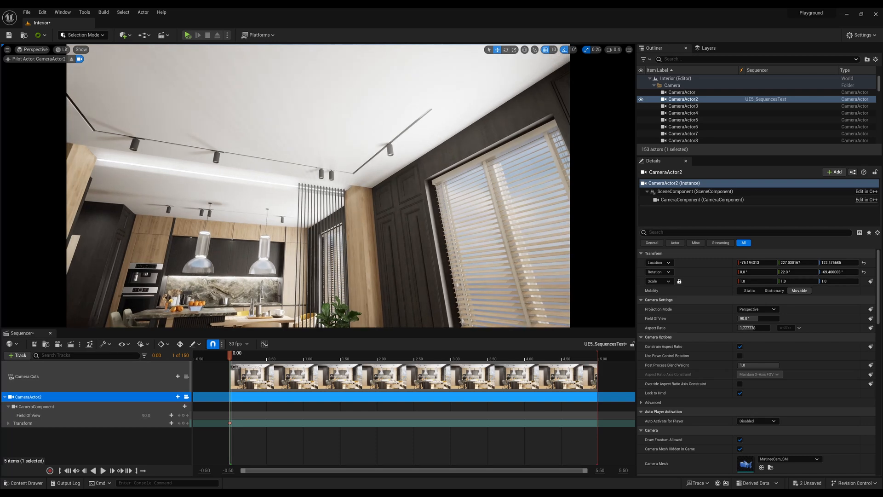
key(q)
right_drag(465, 269, 482, 270)
key(a)
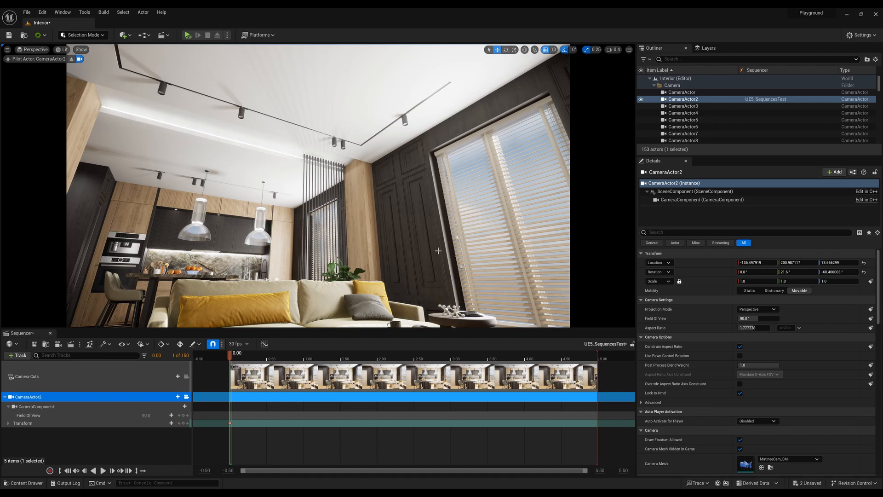
key(s)
right_drag(438, 251, 387, 302)
key(e)
key(d)
key(w)
key(s)
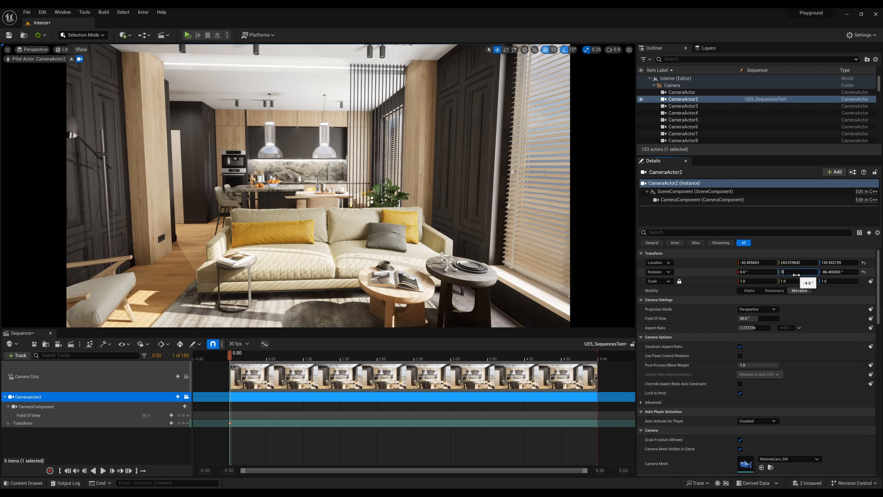
Set CameraActor2's pitch to 0° in its actor properties without keying it.
click(796, 274)
text(0)
key(Return)
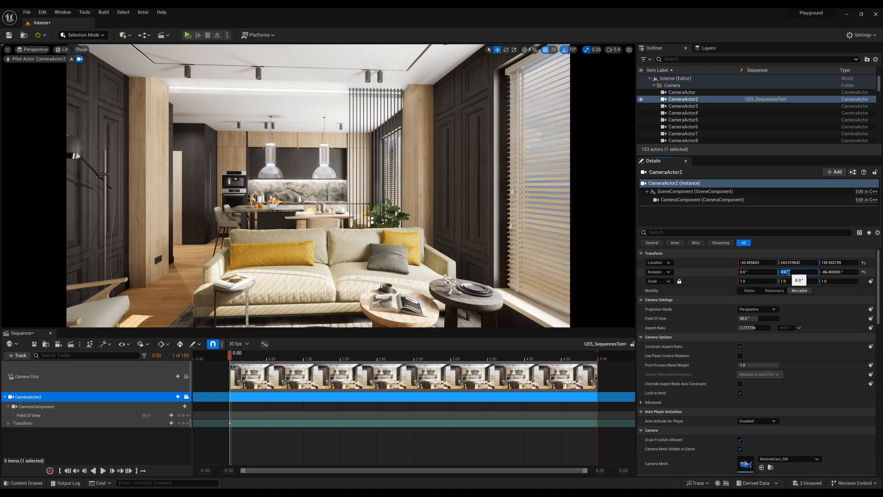
Expand CameraActor2's Transform and Rotation channels in the sequence and set the keyed Pitch at 0.00 to 0.
click(9, 424)
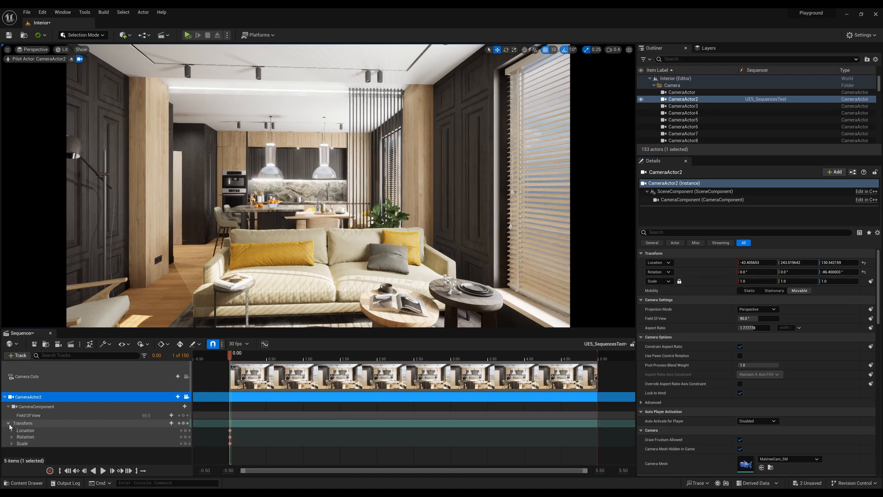
click(12, 437)
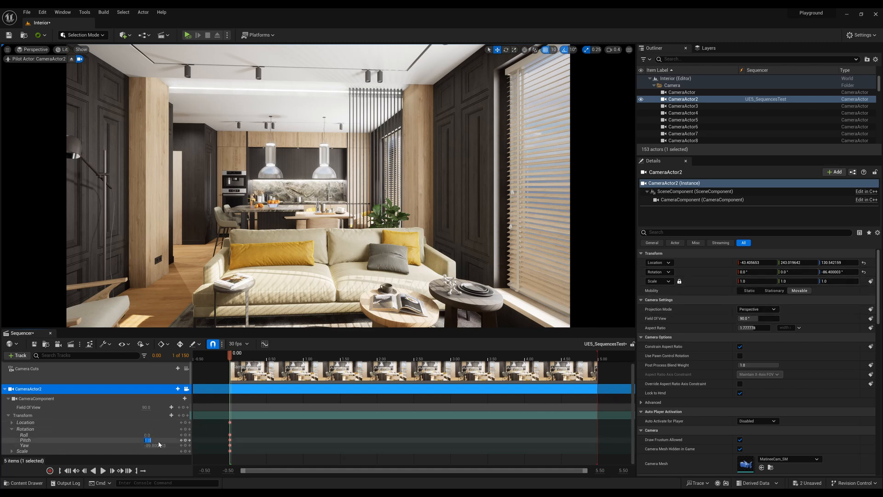
key(Return)
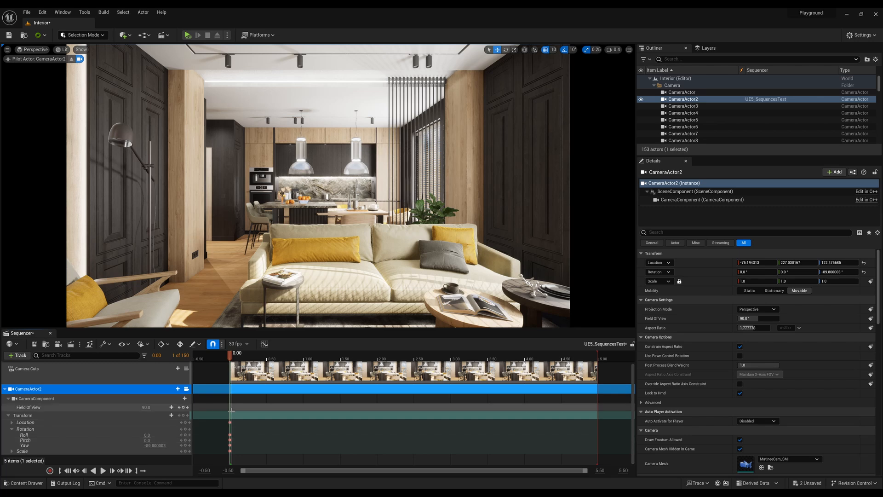
mouse_move(230, 356)
mouse_down()
mouse_move(241, 362)
mouse_move(231, 367)
mouse_up()
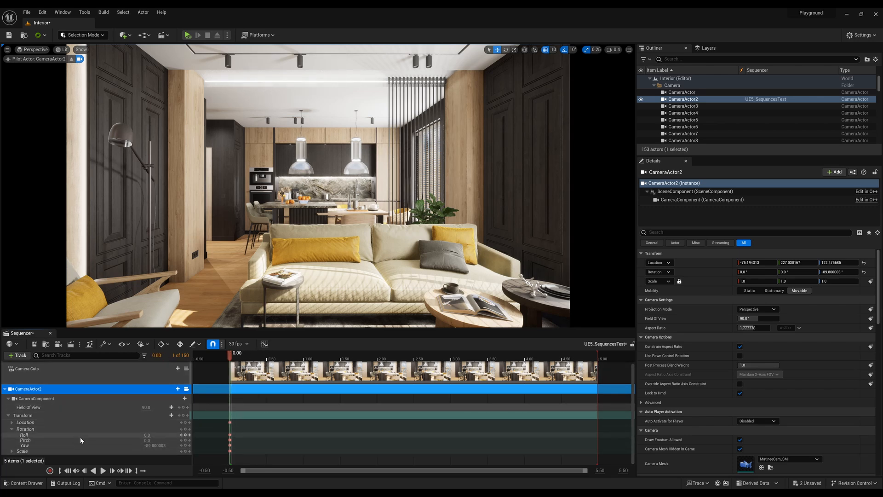
Try turning CameraActor2 to a yaw of 90° and moving its Y location to about 3.74 to face the TV wall.
click(837, 271)
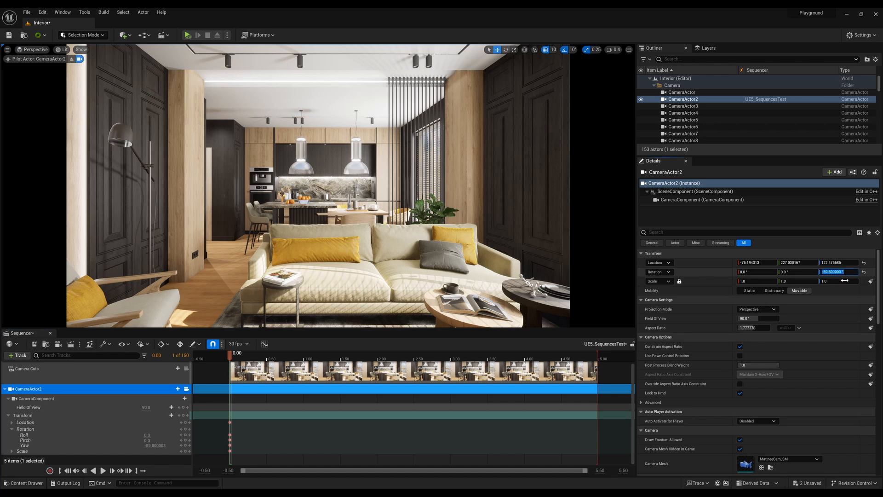
key(Return)
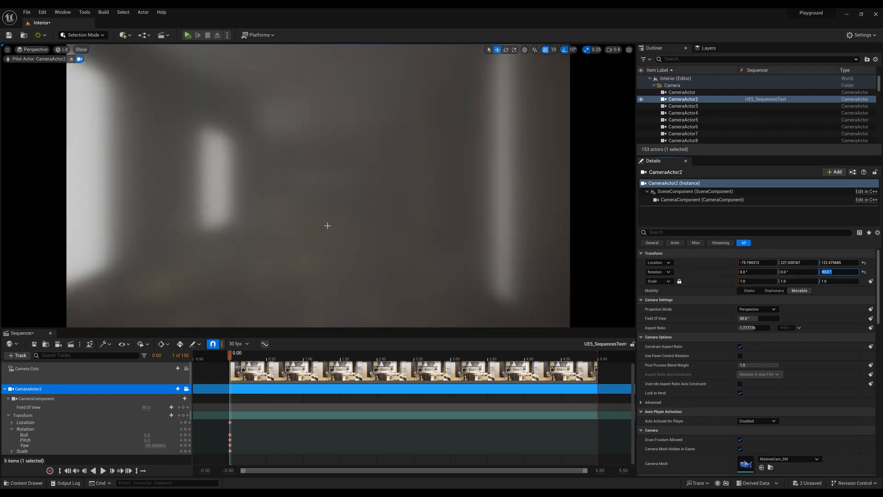
key(w)
right_drag(327, 225, 327, 225)
key(s)
mouse_move(797, 263)
mouse_down()
mouse_move(784, 263)
mouse_move(805, 263)
mouse_up()
Try a yaw of -90° on CameraActor2 and pull it back to a Y location of about 239.
click(843, 273)
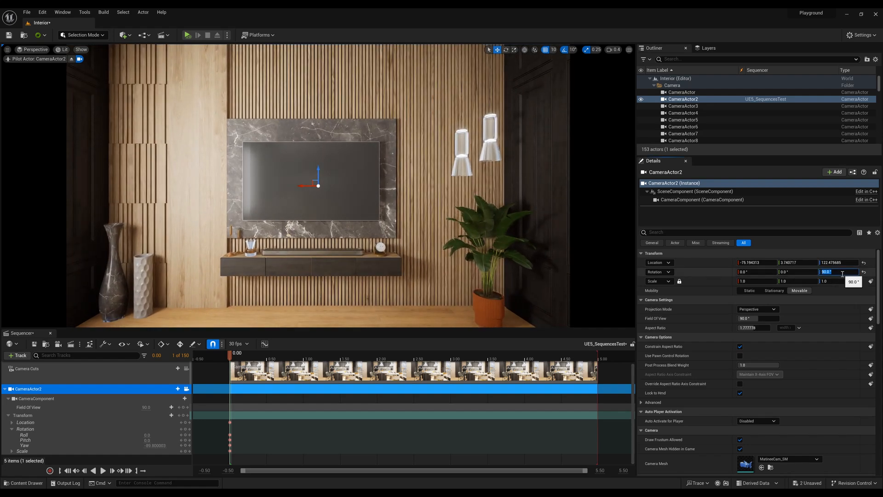
key(Return)
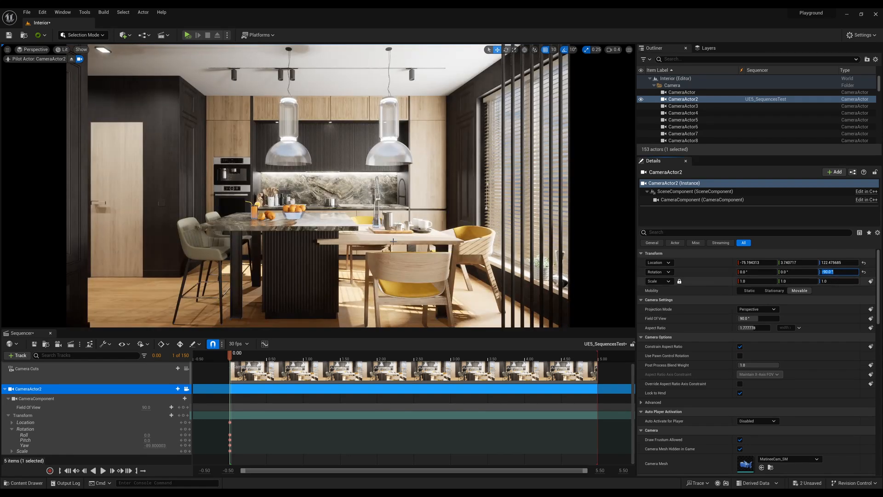
drag(798, 263, 869, 263)
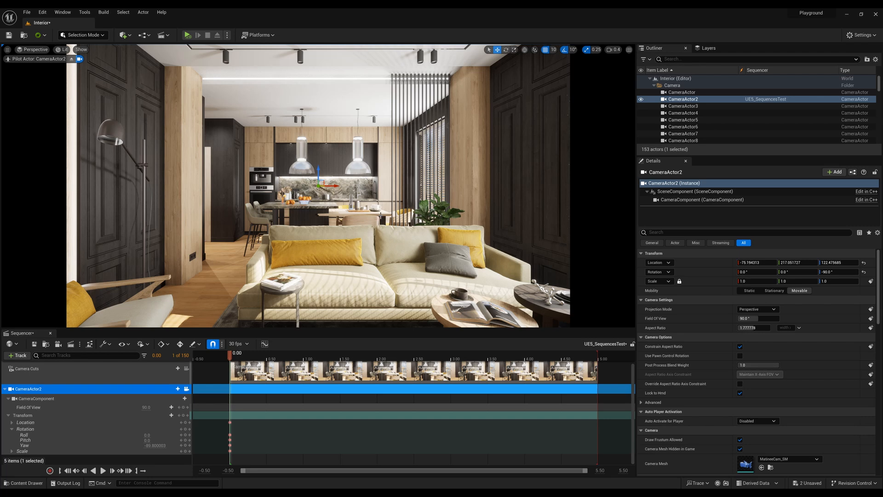
key(s)
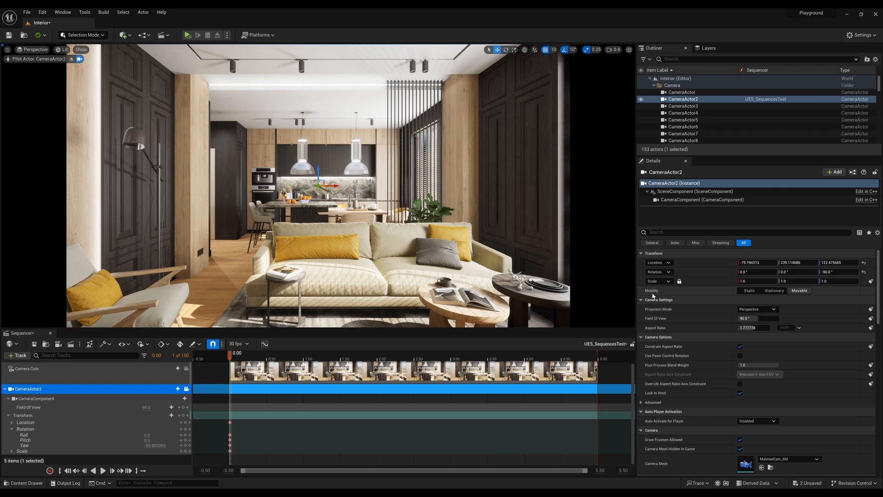
Collapse and reopen the Transform channels, and scrub the playhead at 0.00 to discard CameraActor2's unkeyed changes.
click(9, 416)
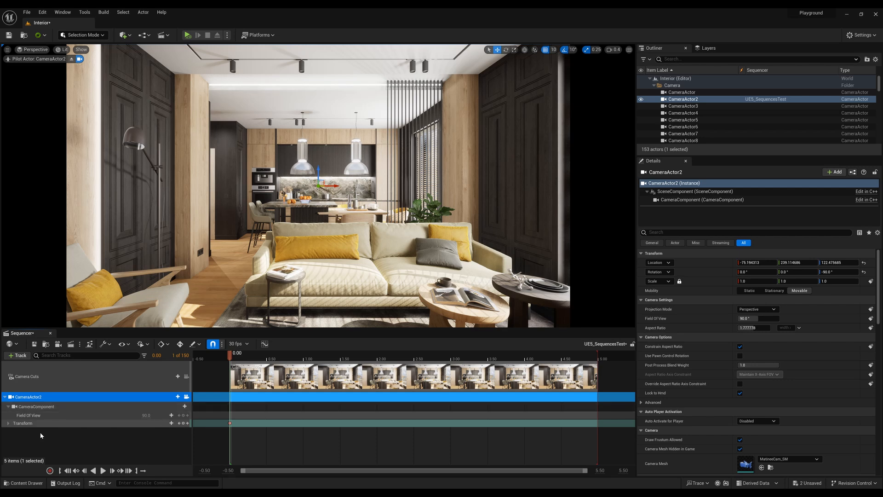
click(8, 424)
scroll(170, 444, down, 1)
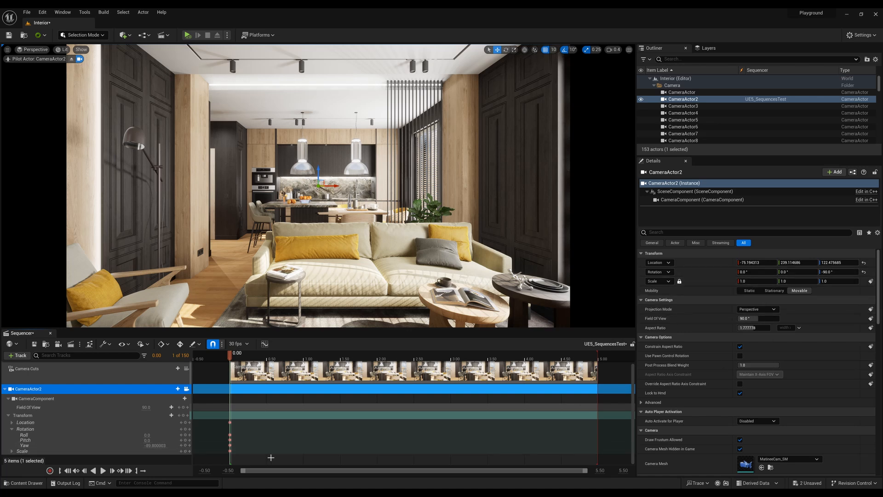
mouse_move(229, 359)
mouse_down()
mouse_move(239, 360)
mouse_move(232, 360)
mouse_up()
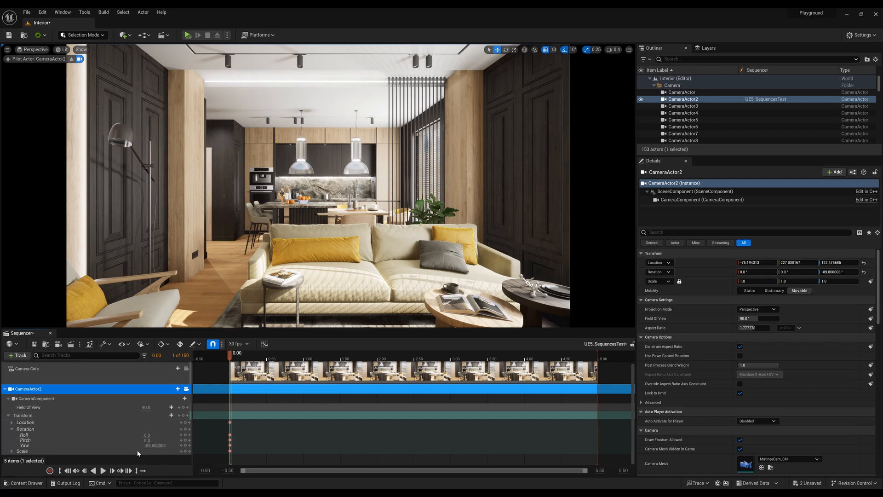
Set CameraActor2's yaw rotation to -90° and key the transform, including Pitch, at 0.00.
click(847, 272)
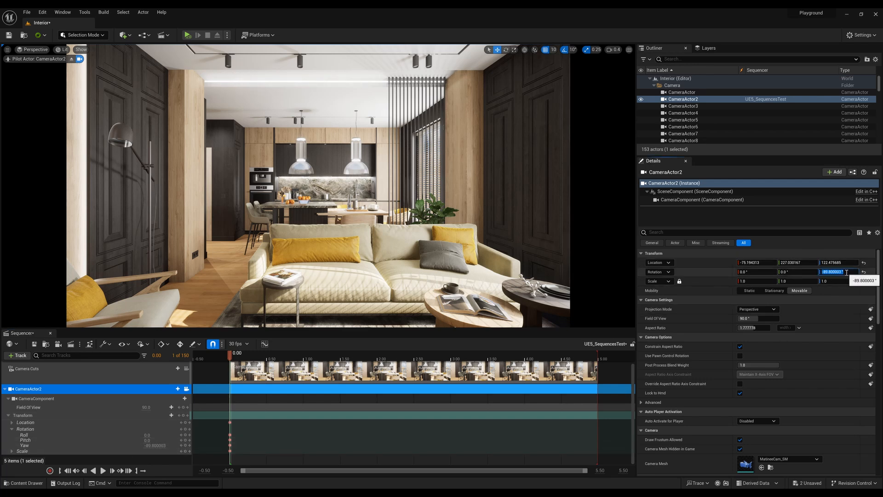
text(90)
key(Return)
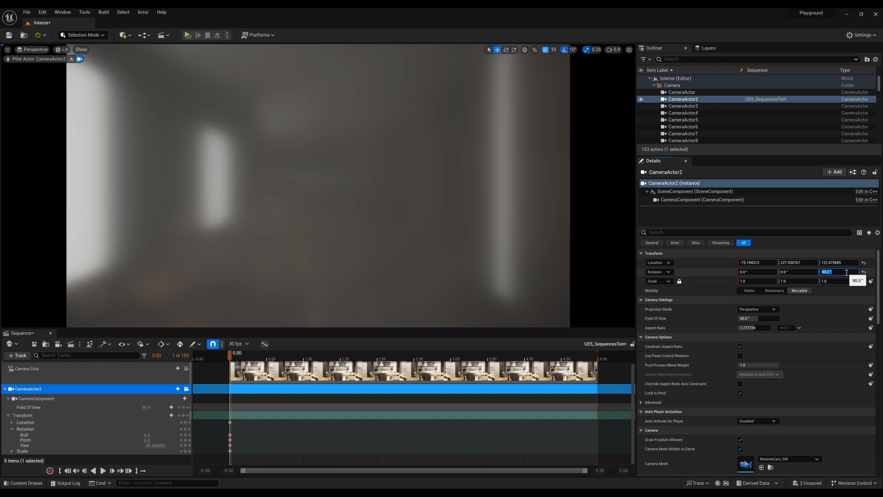
key(Return)
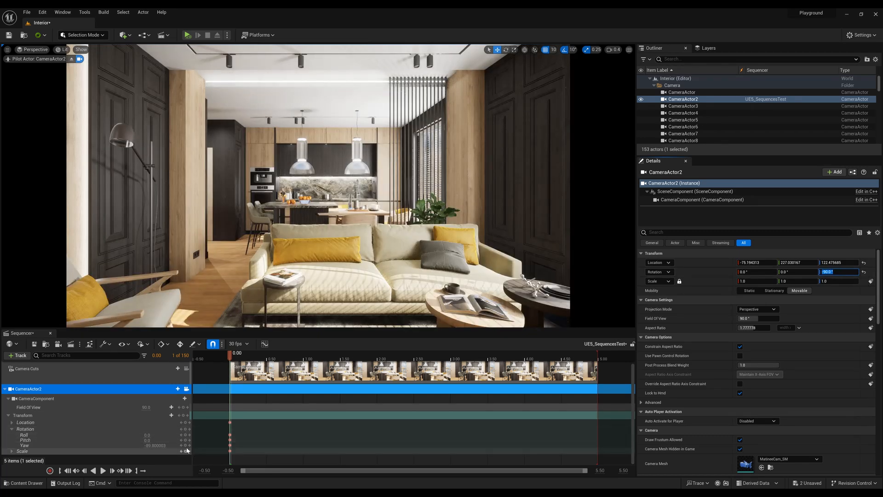
click(184, 415)
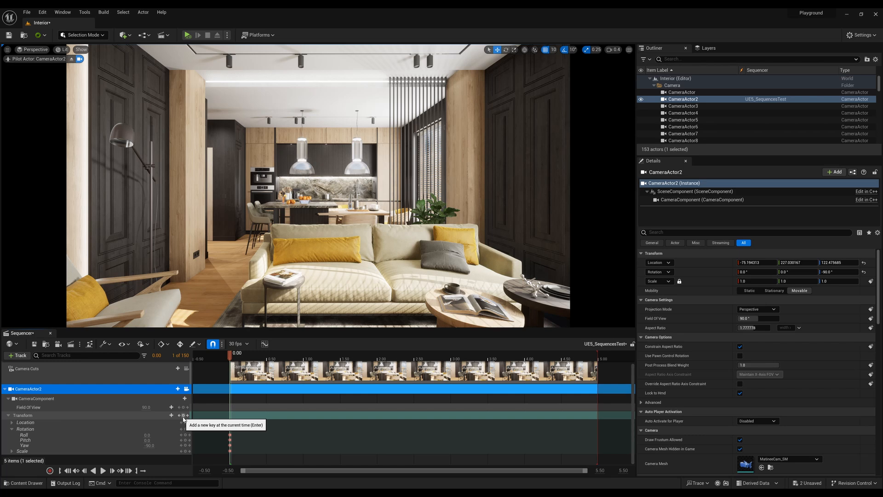
click(185, 440)
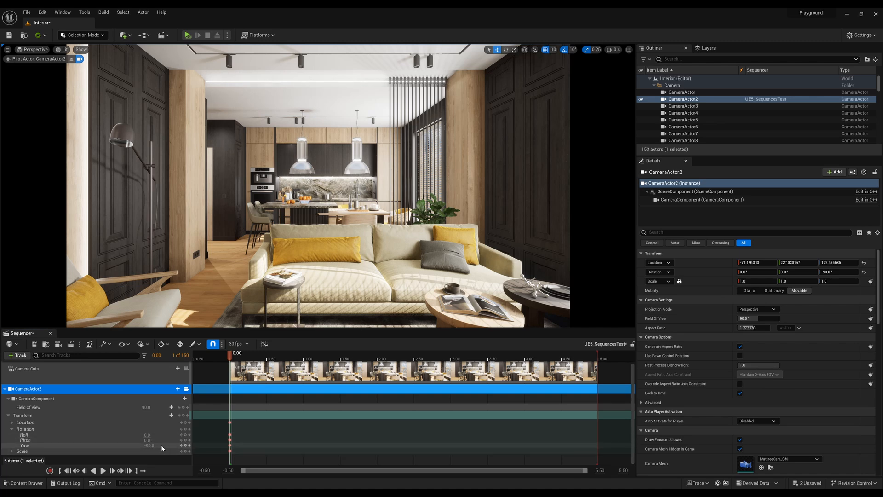
Try a keyed Yaw of -45 in CameraActor2's rotation channels, and set it back to -90.
click(149, 445)
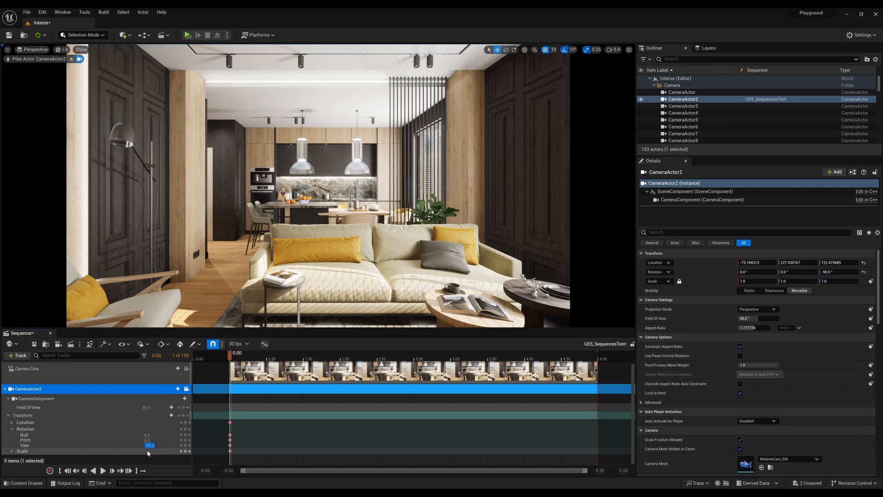
text(-45)
key(Return)
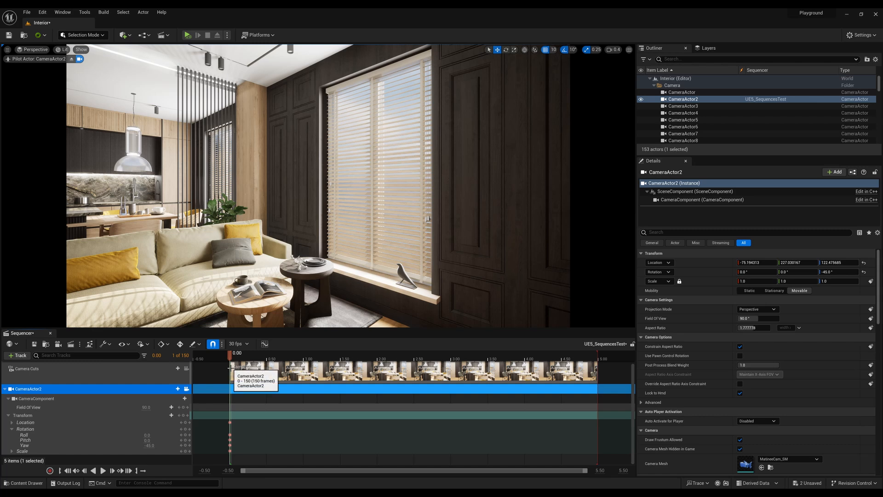
click(145, 445)
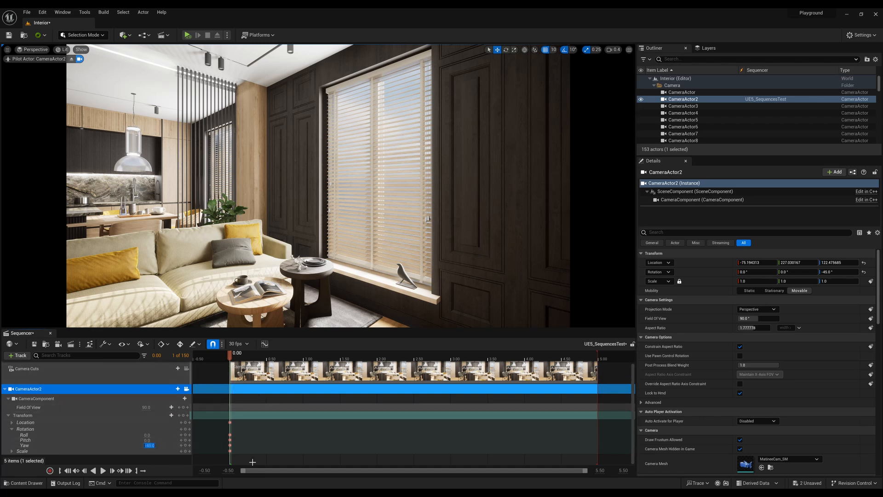
text(-90)
key(Return)
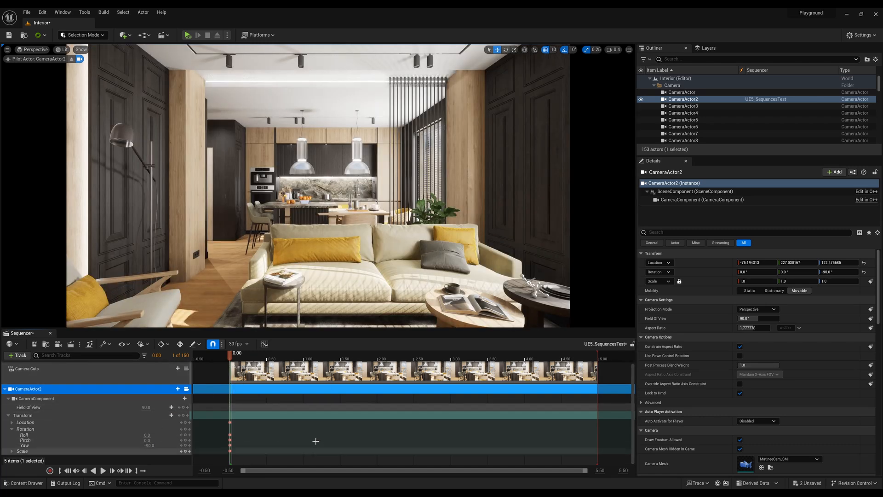
Enlarge the space for CameraActor2's properties, collapse its Transform track and look through the camera settings.
drag(741, 155, 741, 138)
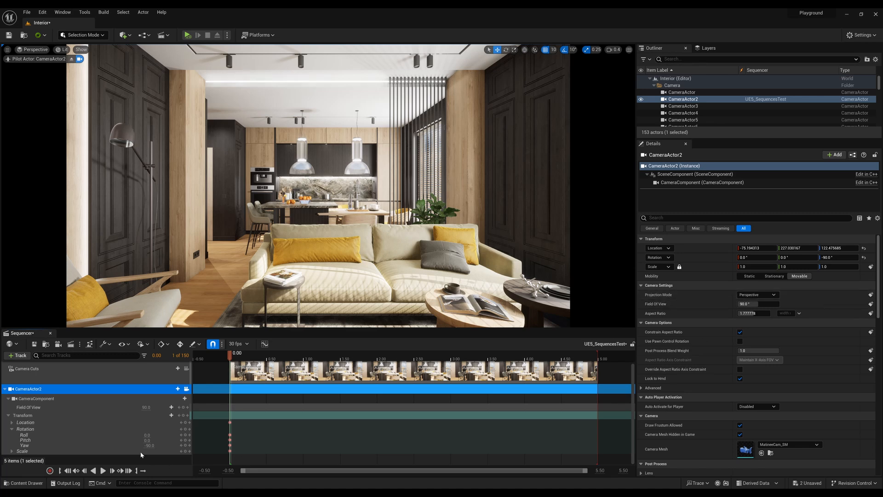
click(9, 415)
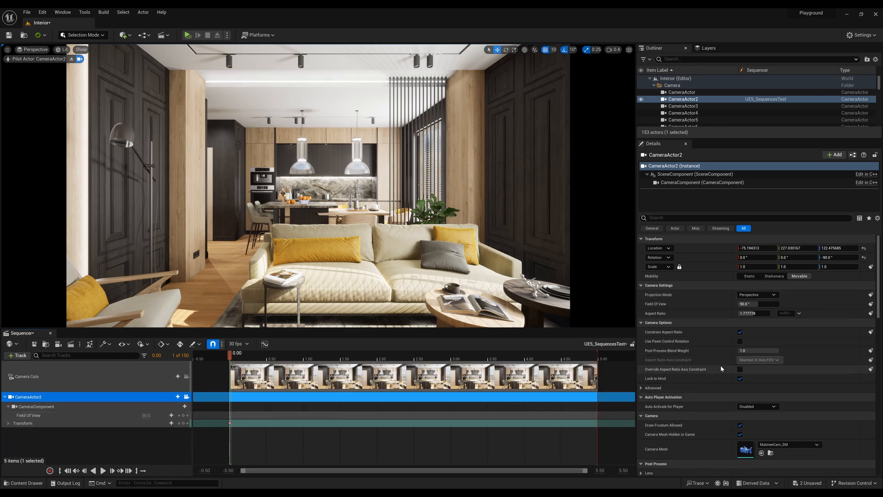
scroll(745, 363, down, 1)
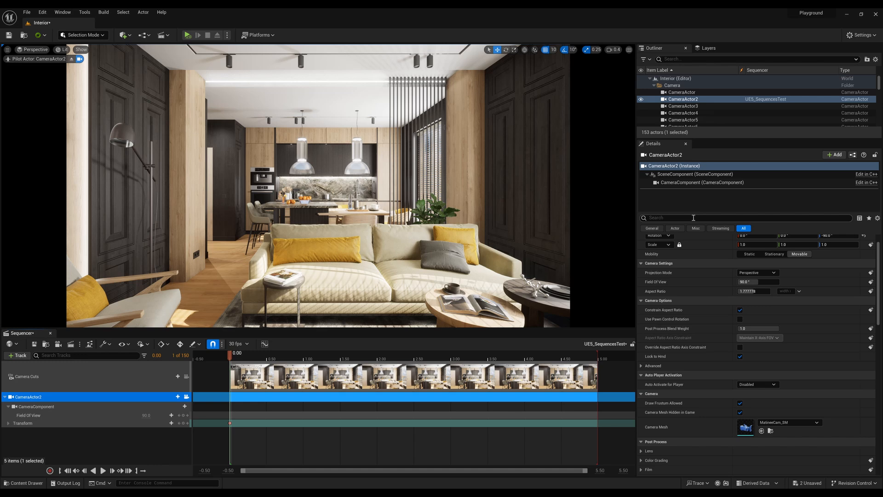
scroll(713, 257, up, 1)
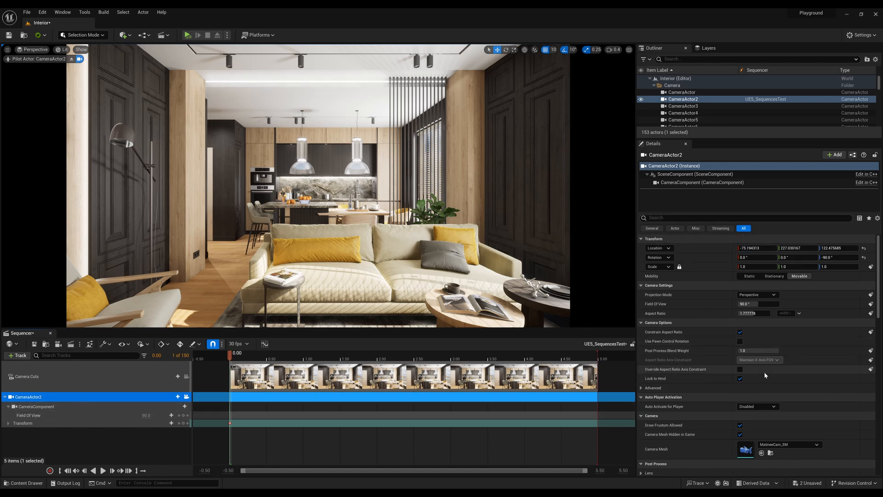
Create a Cine Camera Actor at the current viewport position.
scroll(759, 376, down, 1)
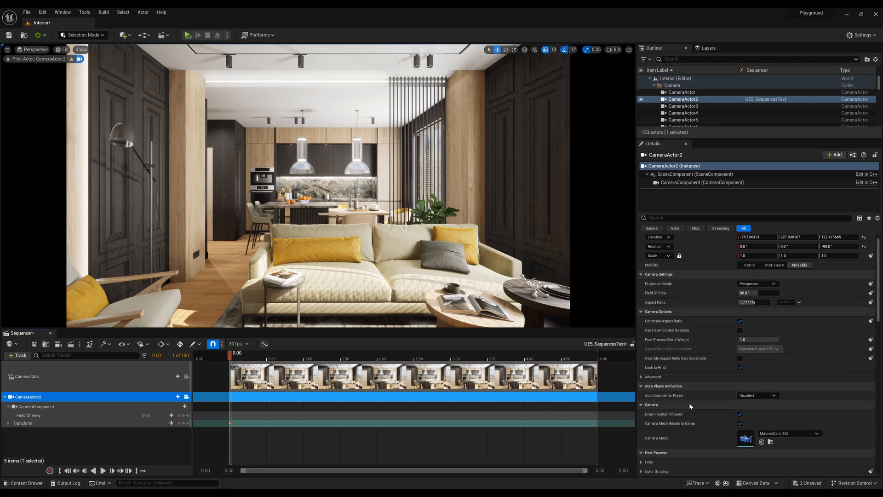
scroll(689, 402, down, 1)
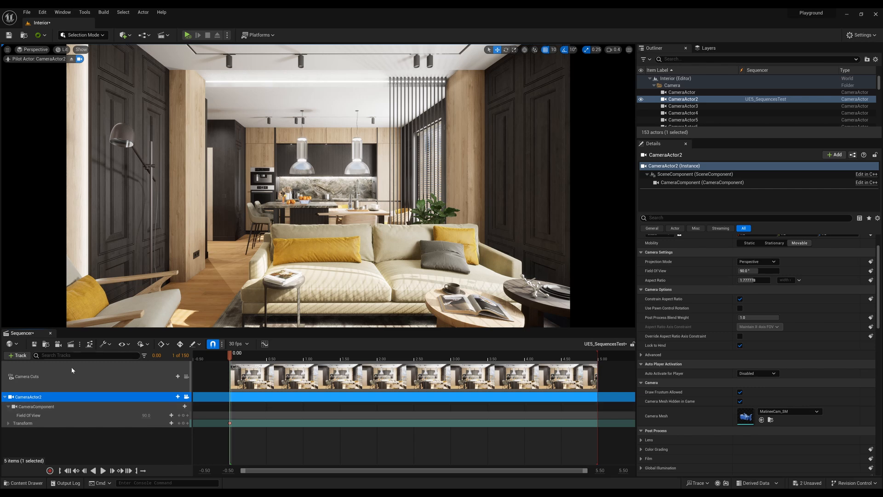
click(7, 50)
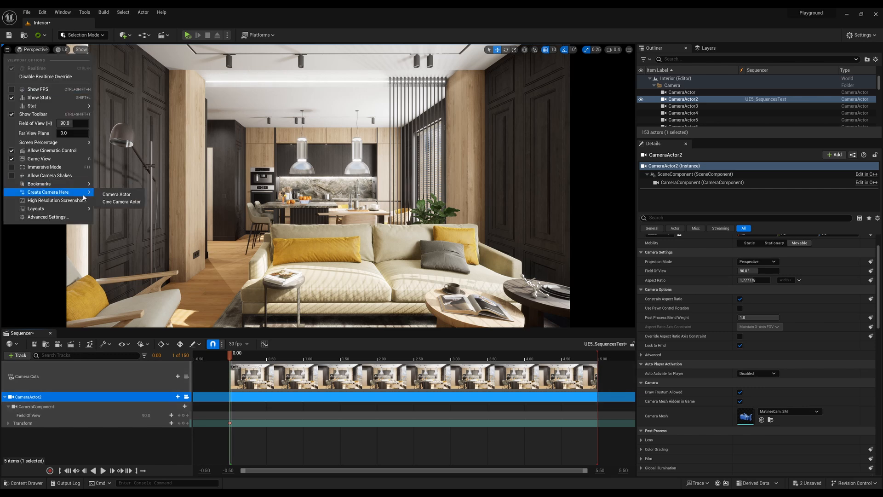
mouse_move(82, 196)
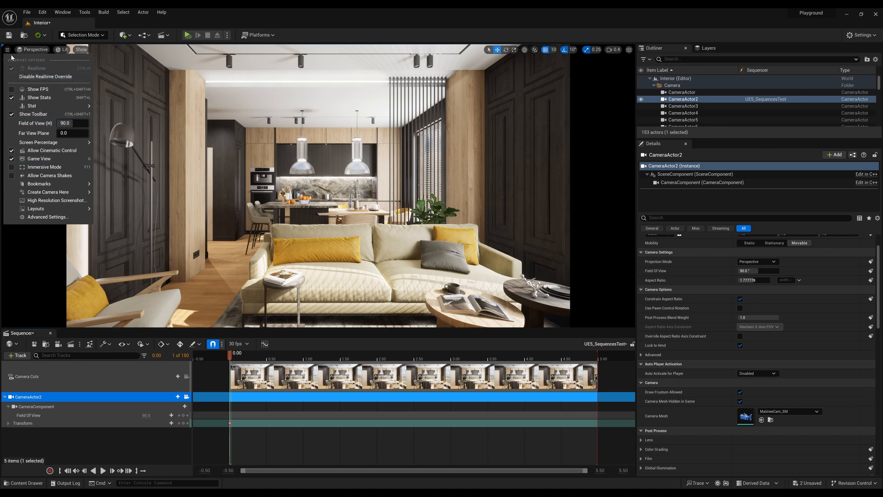
click(7, 52)
click(8, 49)
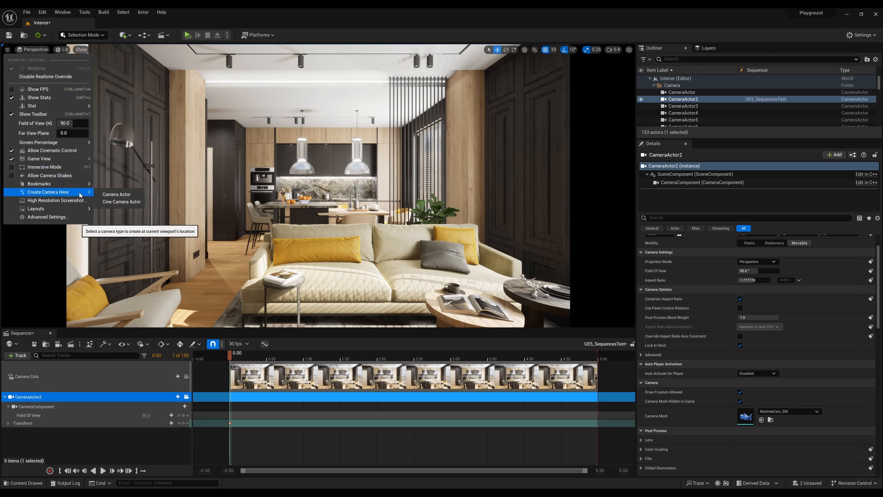
click(119, 202)
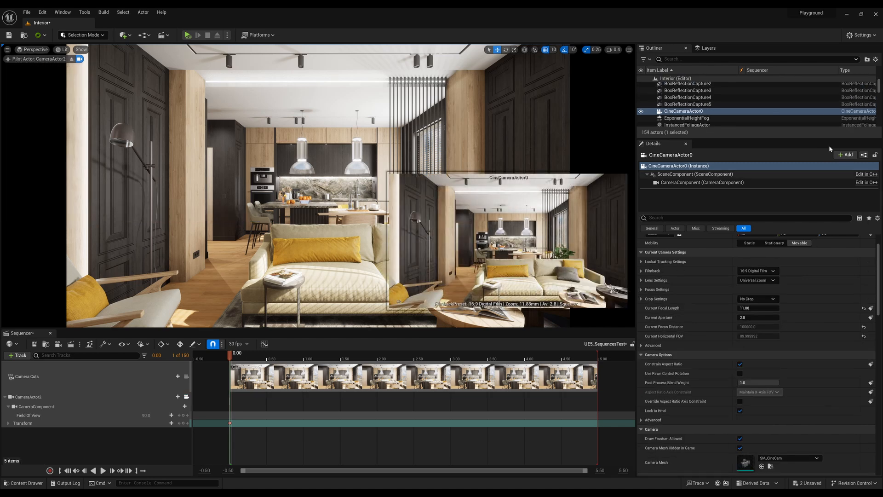
Rename the new cine camera LivingToKitchen and move it into the Camera folder with the other cameras.
click(699, 112)
click(699, 111)
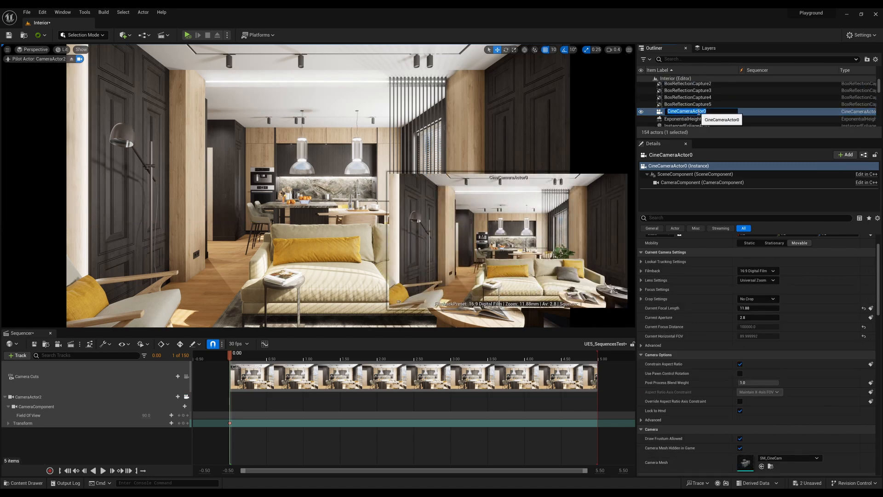
text(LivingToKitchen)
key(Return)
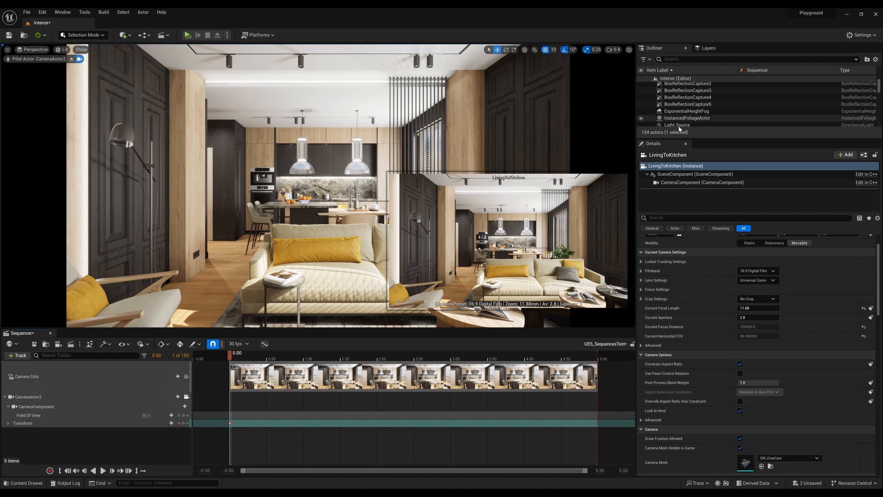
drag(727, 138, 727, 314)
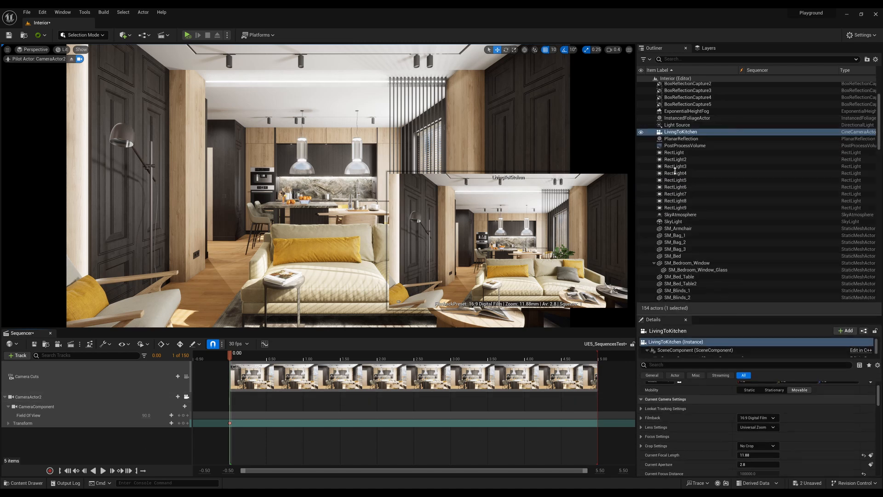
drag(676, 132, 677, 86)
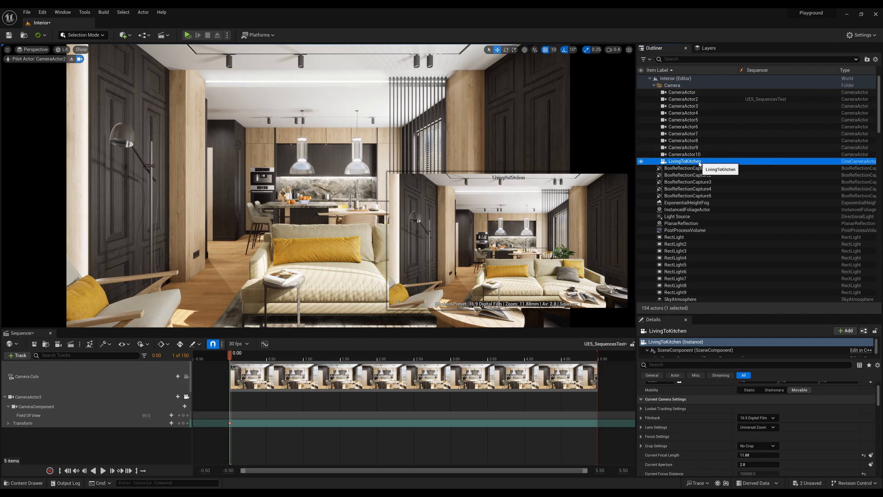
Delete the CameraActor2 track and the Camera Cuts track from the level sequence.
right_click(35, 396)
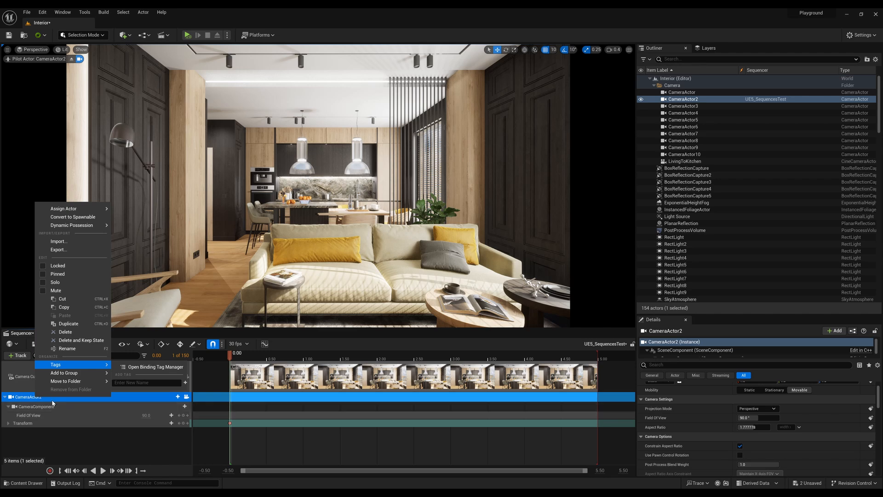
click(82, 438)
click(83, 396)
key(Delete)
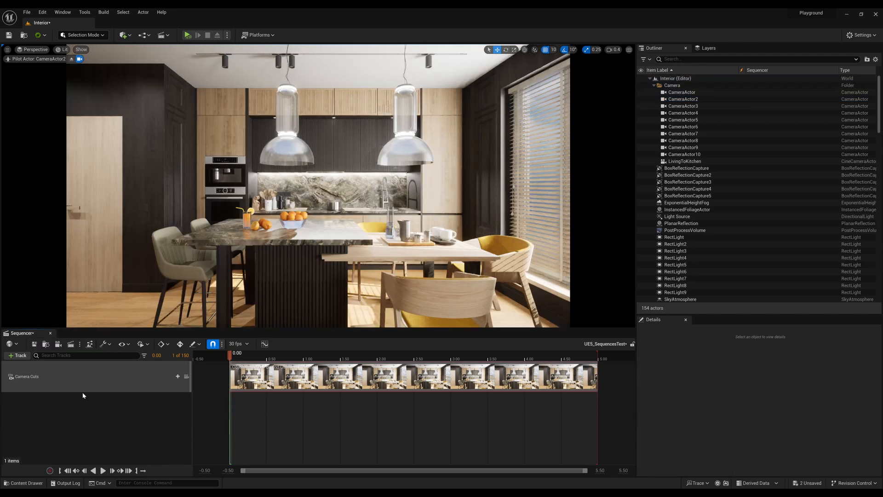
click(83, 384)
key(Delete)
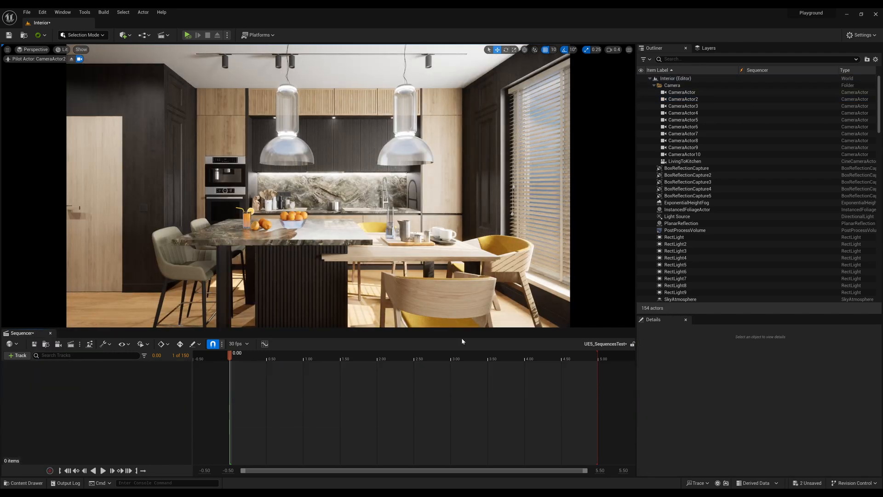
Add the LivingToKitchen cine camera to the empty level sequence.
click(696, 162)
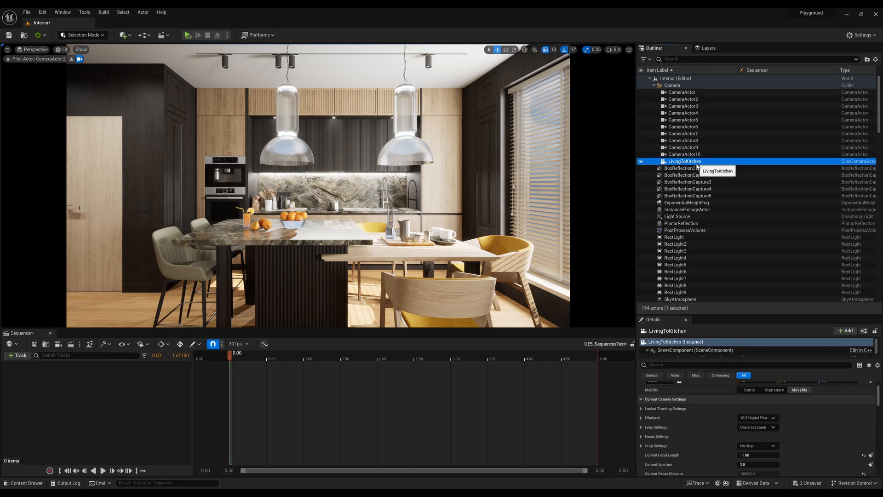
drag(697, 163, 416, 322)
drag(104, 395, 105, 397)
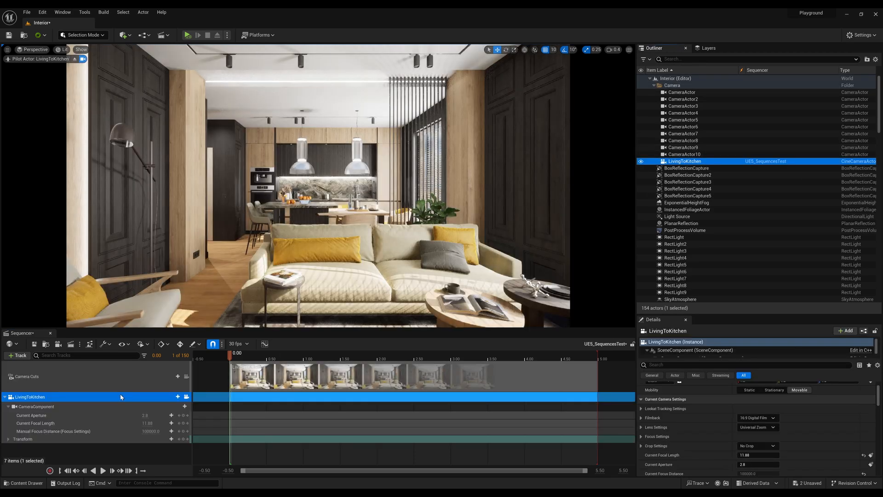
Enlarge the space for LivingToKitchen's properties, expand its Filmback settings and choose the 16:9 DSLR preset.
drag(769, 316, 769, 144)
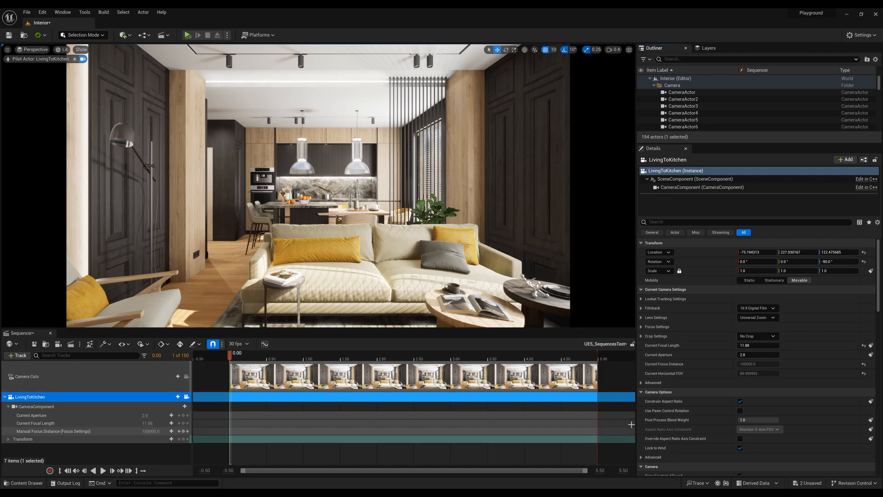
scroll(756, 350, down, 3)
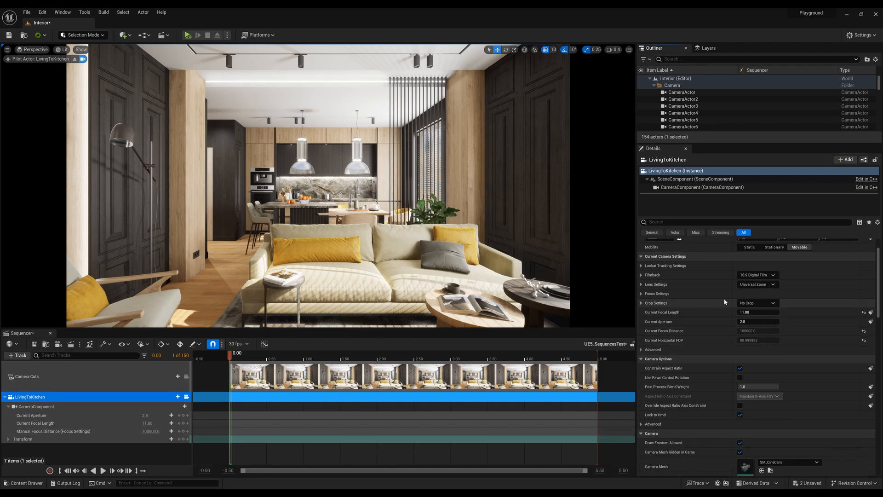
click(641, 275)
click(764, 275)
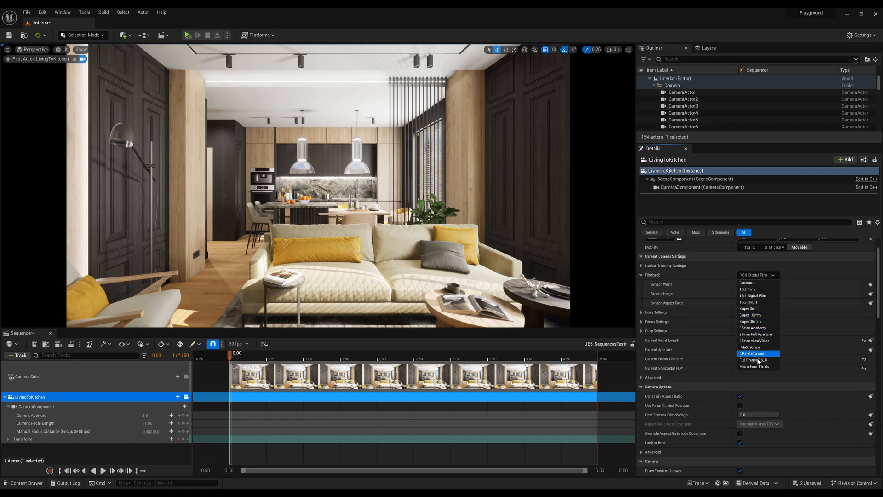
click(756, 302)
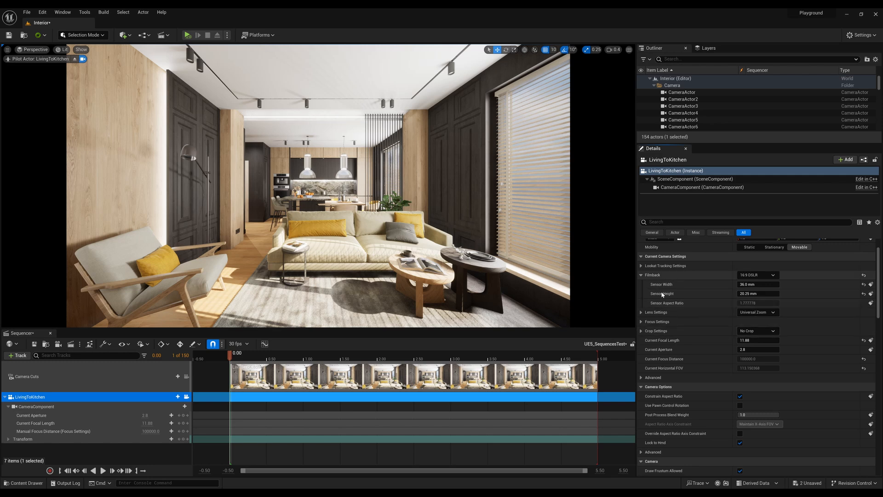
Expand LivingToKitchen's Lens Settings and choose the 30mm Prime f/1.4 preset.
click(641, 313)
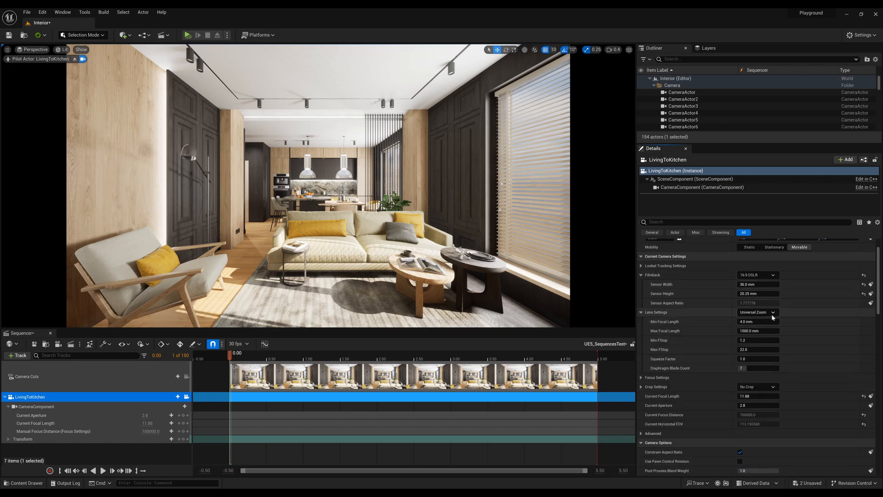
click(758, 312)
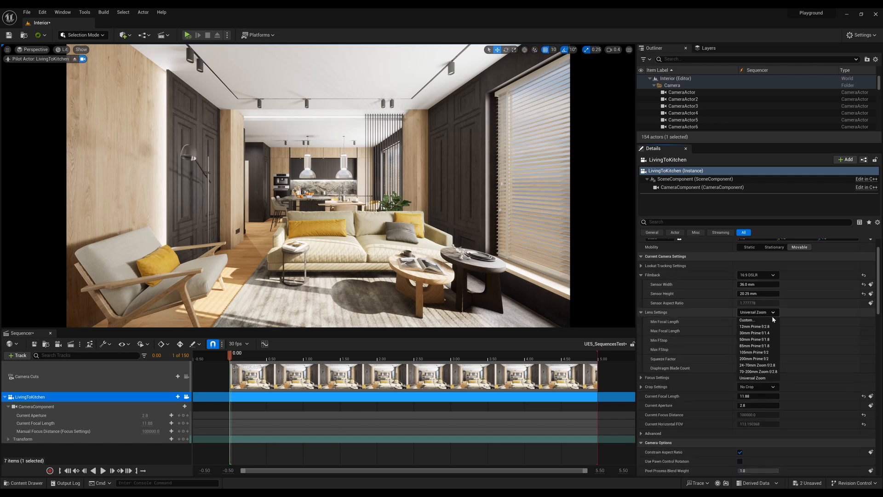
click(762, 334)
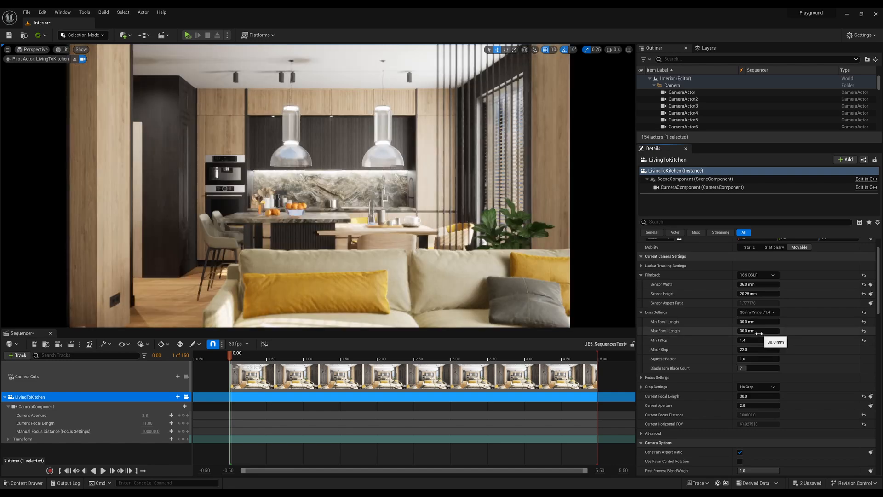
Reposition the piloted LivingToKitchen camera farther back to frame the sofa and coffee table with the kitchen behind.
scroll(318, 186, down, 6)
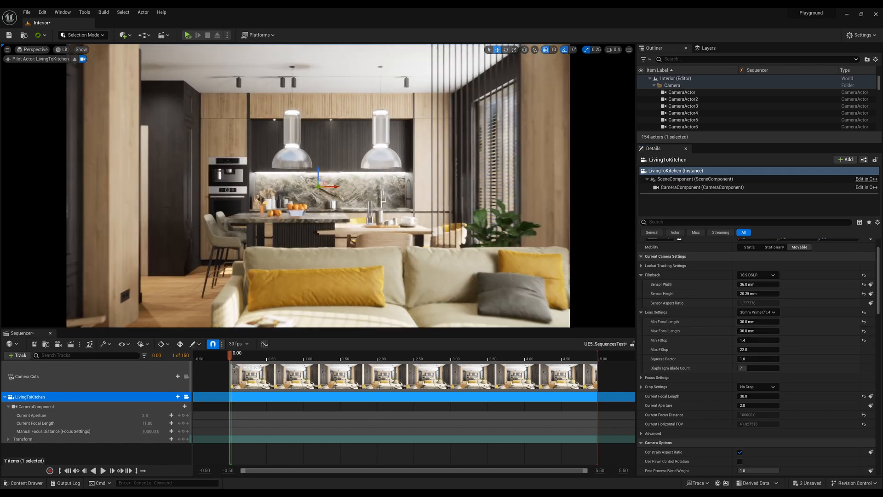
key(w)
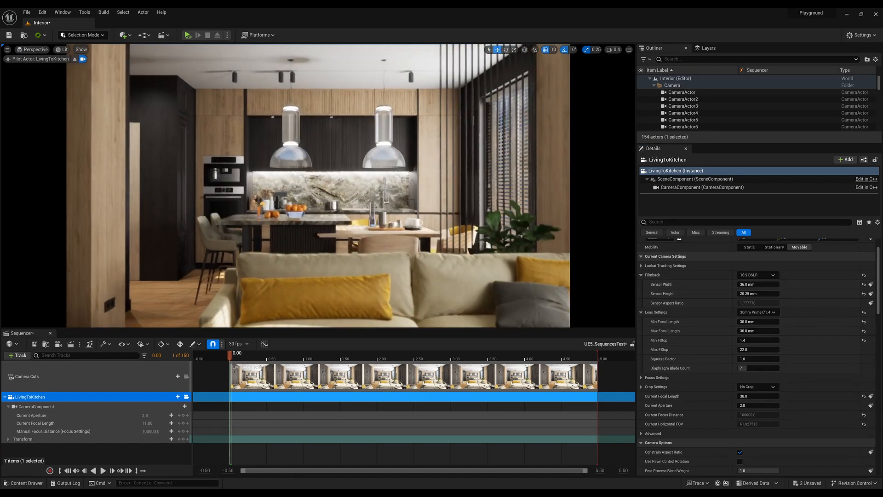
key(s)
key(w)
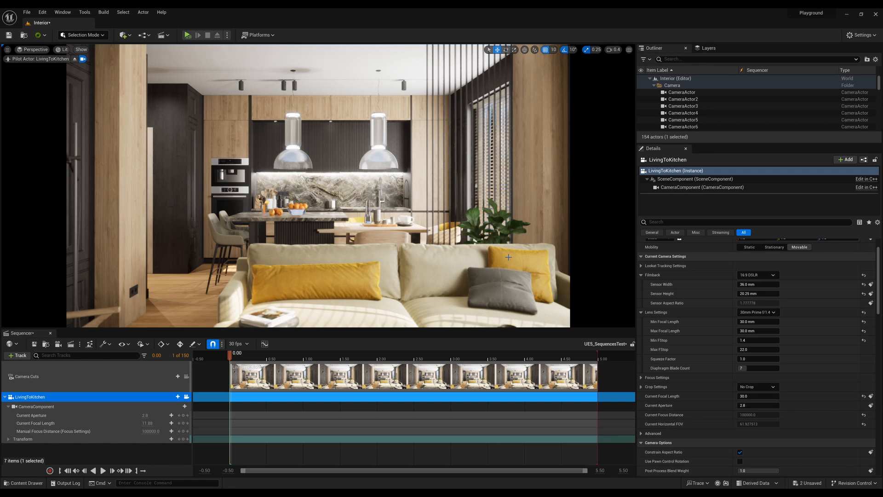
mouse_move(318, 186)
right_down()
mouse_move(299, 193)
mouse_move(335, 170)
mouse_move(322, 184)
mouse_move(325, 199)
right_up()
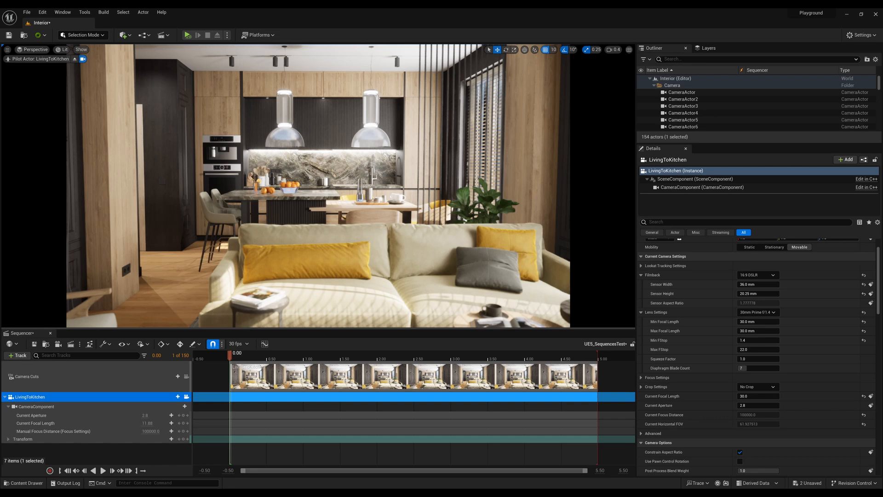
key(f)
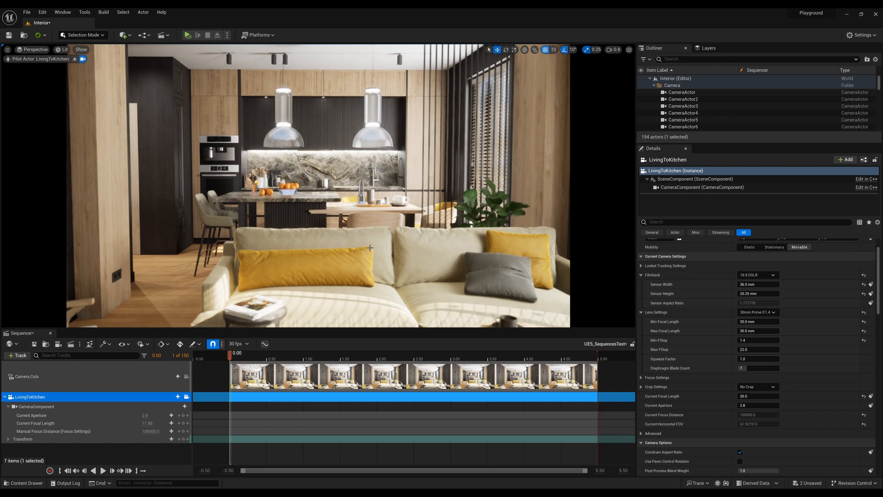
scroll(370, 248, up, 1)
key(f)
key(ctrl+z)
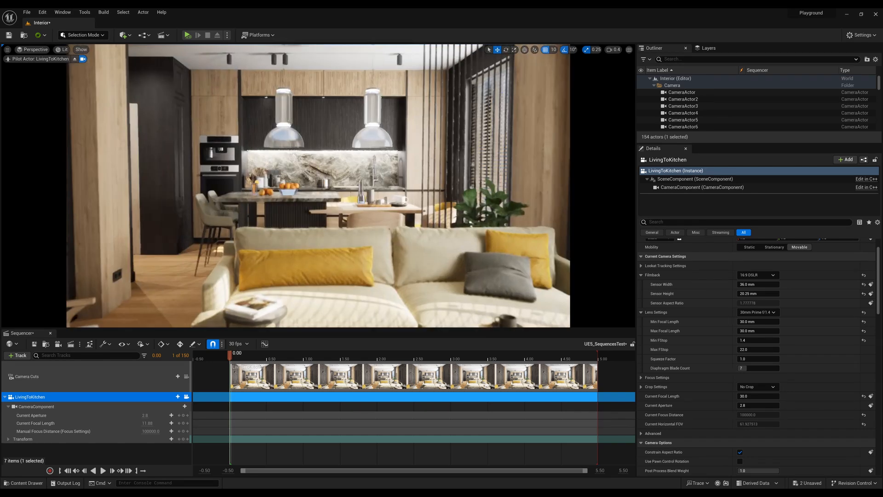
alt+drag(366, 257, 442, 244)
right_drag(366, 257, 384, 248)
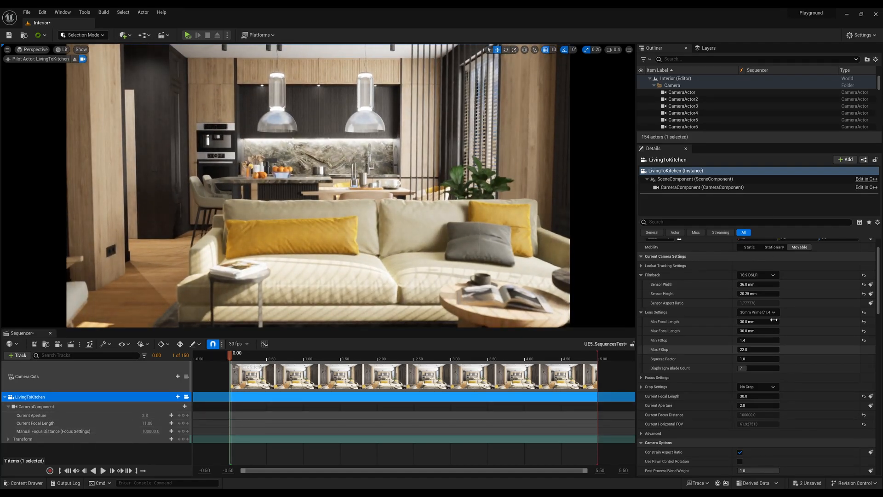
Filter LivingToKitchen's properties for "clip" and enable Custom Near Clipping Plane.
click(716, 223)
text(clip)
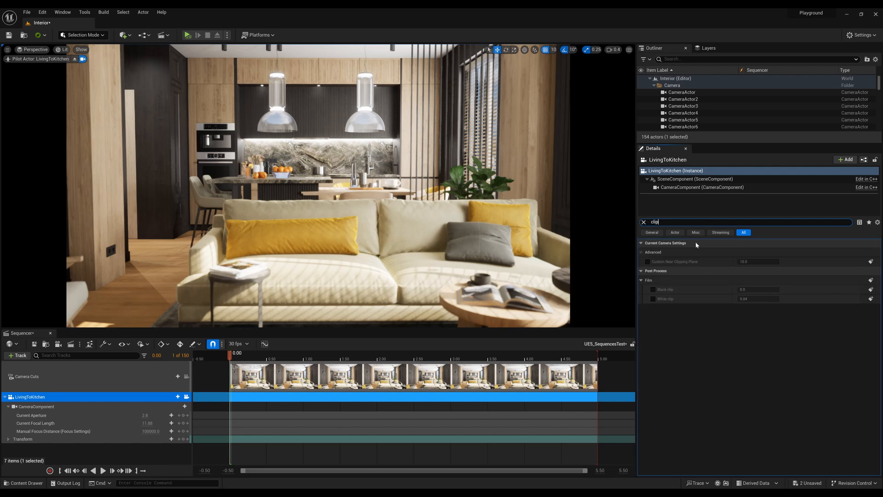
click(648, 262)
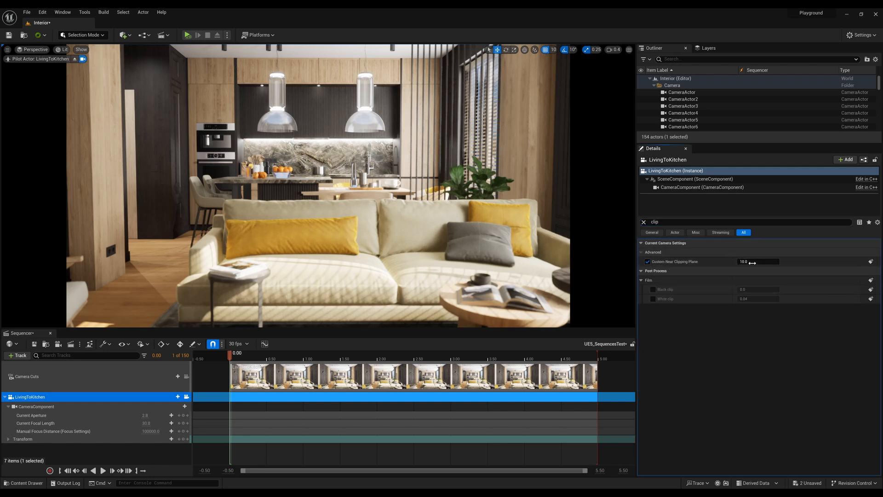
Move the piloted camera through the wall to test its clipping and set LivingToKitchen's Custom Near Clipping Plane to 50.
scroll(318, 185, down, 2)
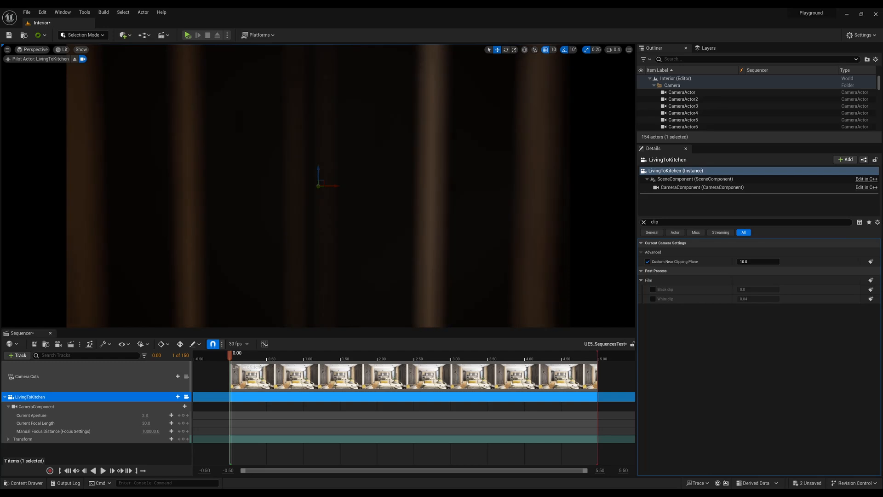
scroll(318, 186, down, 3)
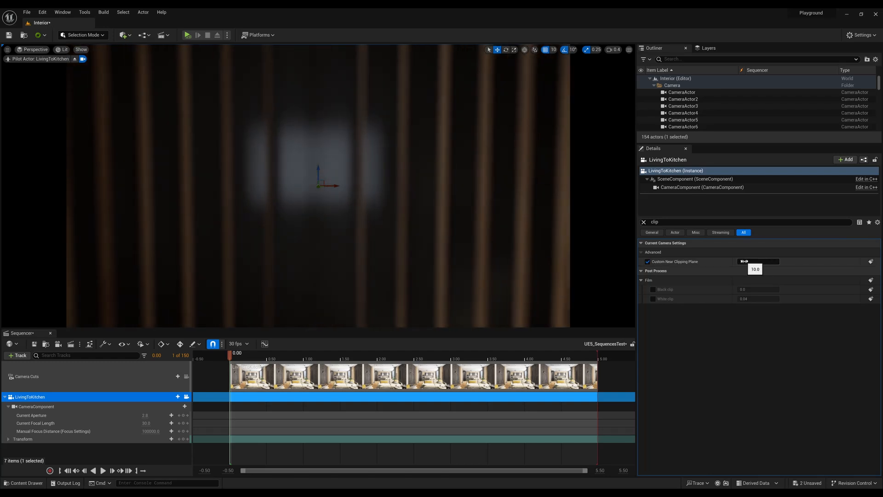
drag(744, 261, 785, 261)
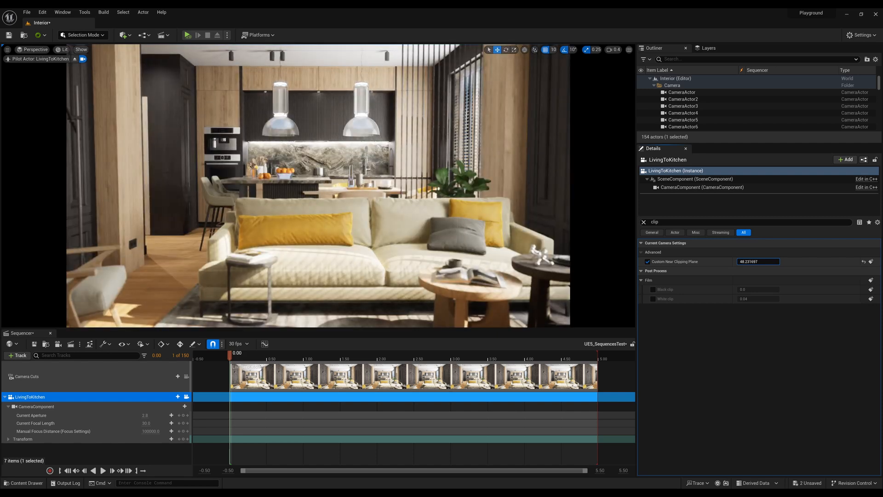
click(760, 263)
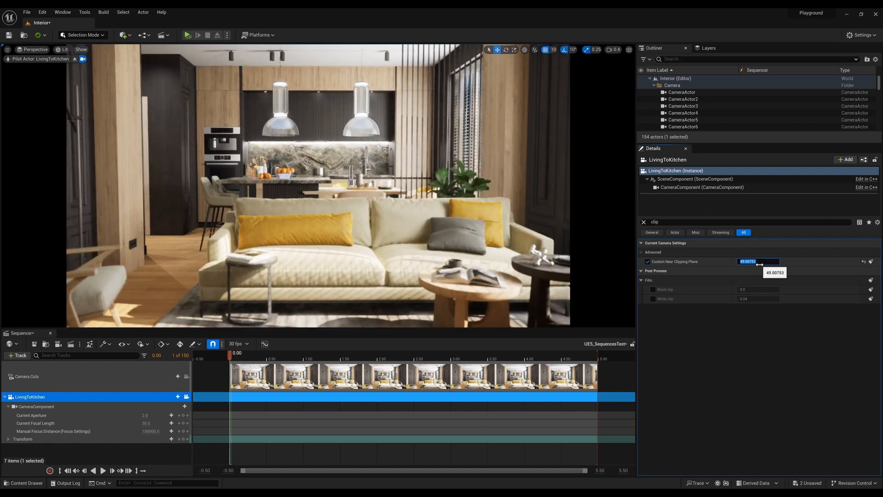
key(Return)
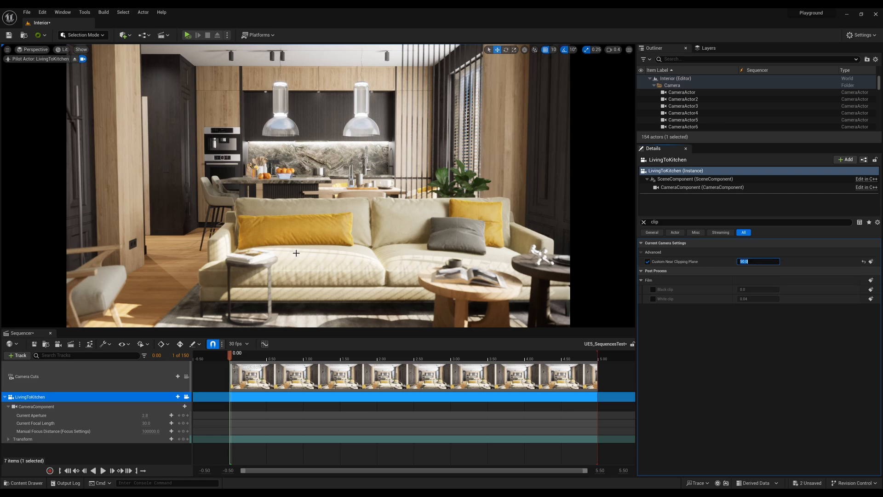
drag(744, 261, 776, 261)
click(753, 263)
text(50)
key(Return)
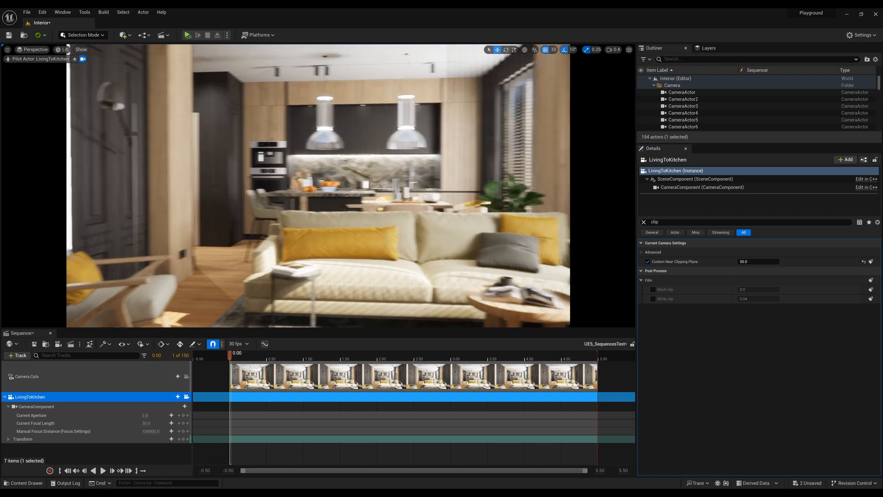
Clear the property filter and set LivingToKitchen's Y rotation to 0° and Z rotation to -90°.
click(644, 222)
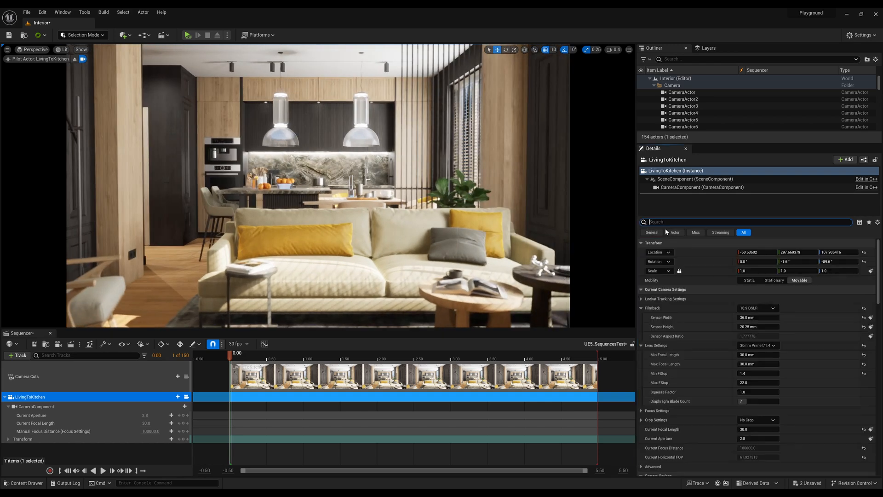
click(807, 261)
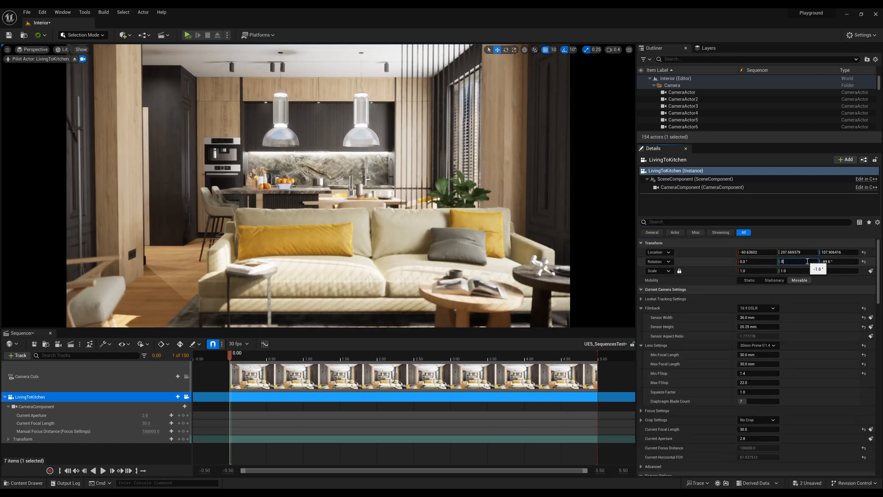
click(838, 261)
text(-90)
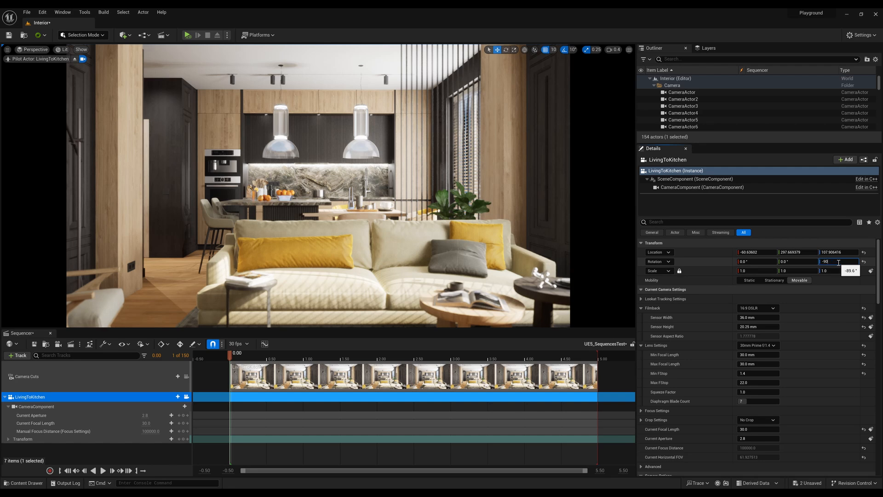
key(Return)
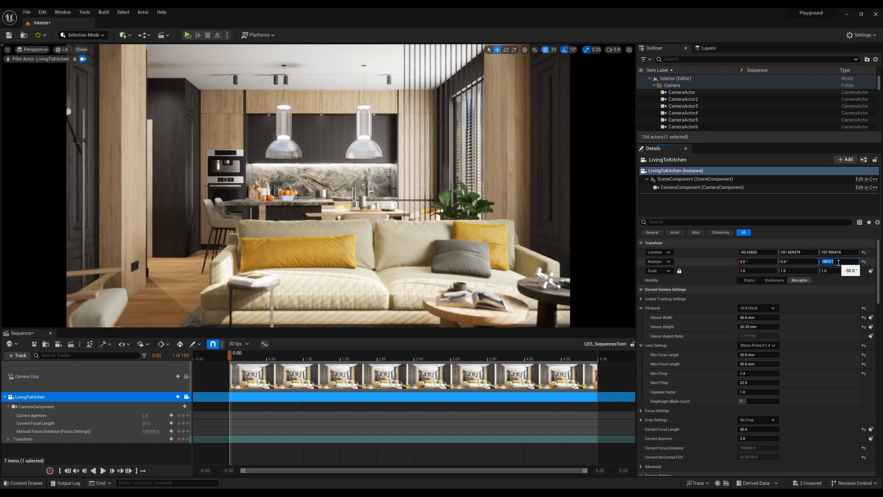
Collapse LivingToKitchen's CameraComponent tracks in Sequencer and key its Transform at the start of the sequence.
click(9, 406)
click(184, 416)
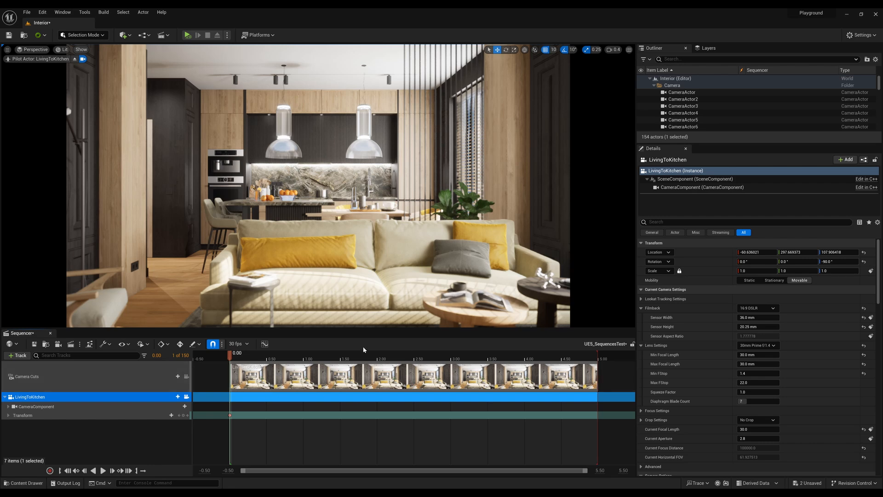
scroll(791, 376, down, 1)
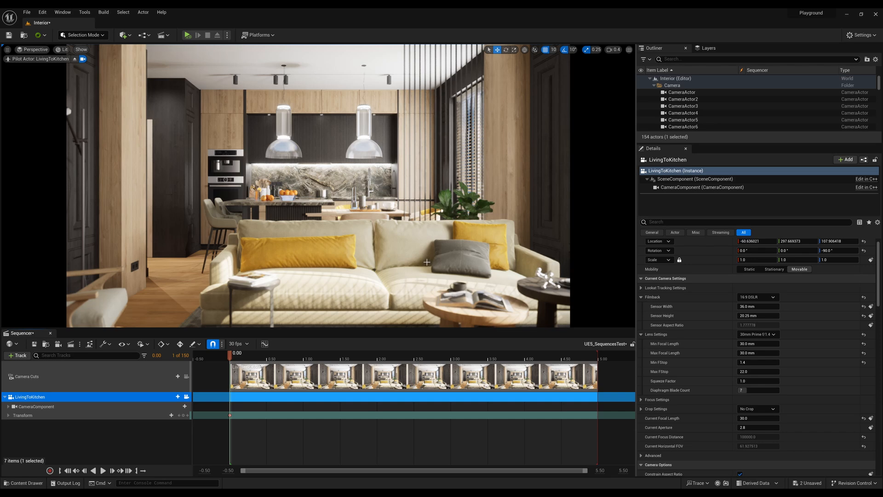
Move the piloted LivingToKitchen camera closer to the sofa, keeping the kitchen framed behind it.
right_drag(427, 261, 520, 278)
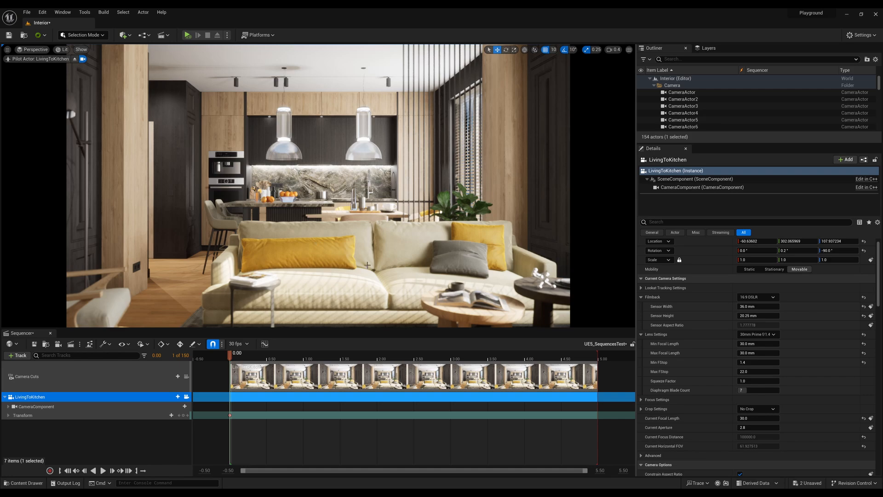
key(w)
right_drag(291, 235, 291, 234)
key(s)
key(s)
right_drag(372, 240, 371, 240)
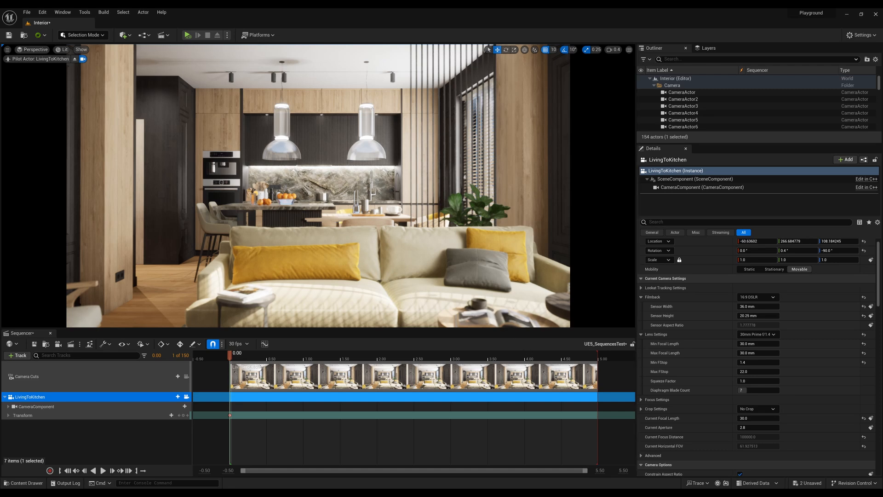
Expand LivingToKitchen's Focus Settings and sample the Manual Focus Distance from the long yellow pillow on the sofa.
scroll(735, 391, down, 3)
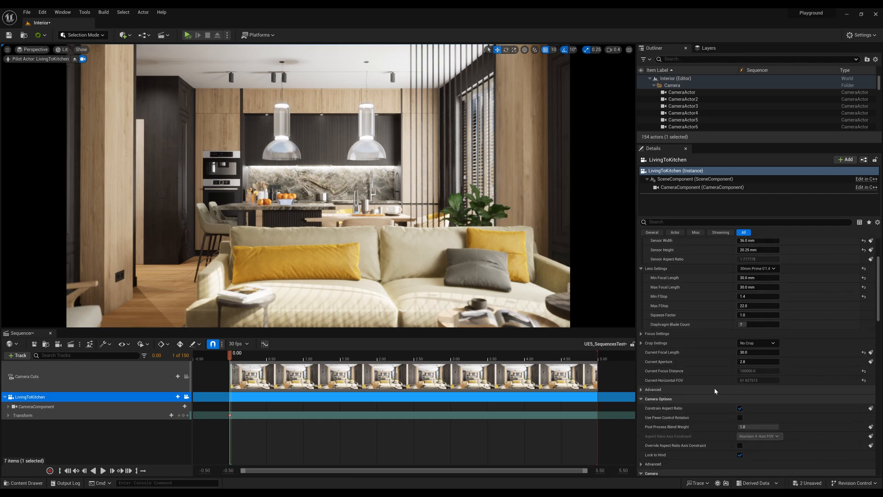
scroll(717, 391, up, 4)
scroll(715, 392, down, 1)
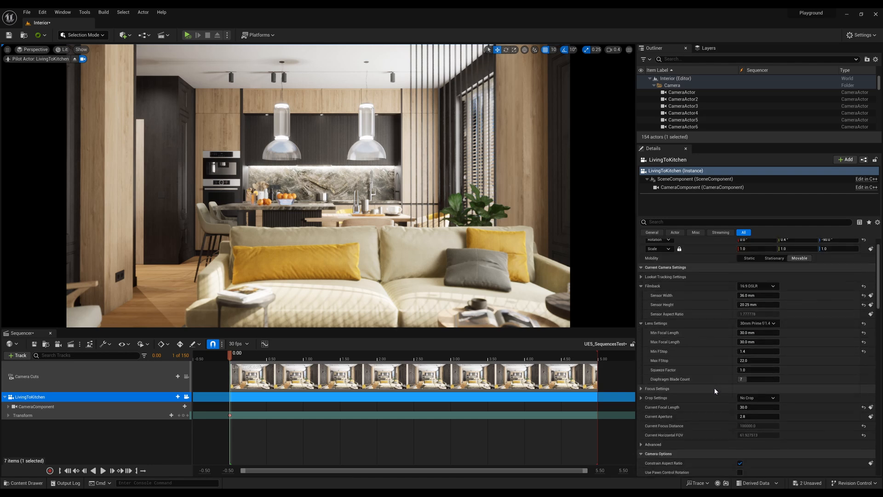
click(641, 390)
scroll(694, 377, down, 2)
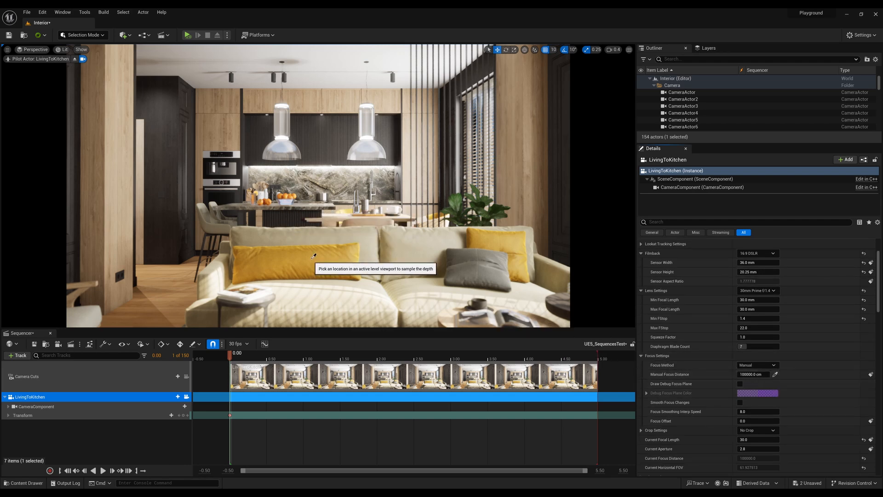
click(339, 268)
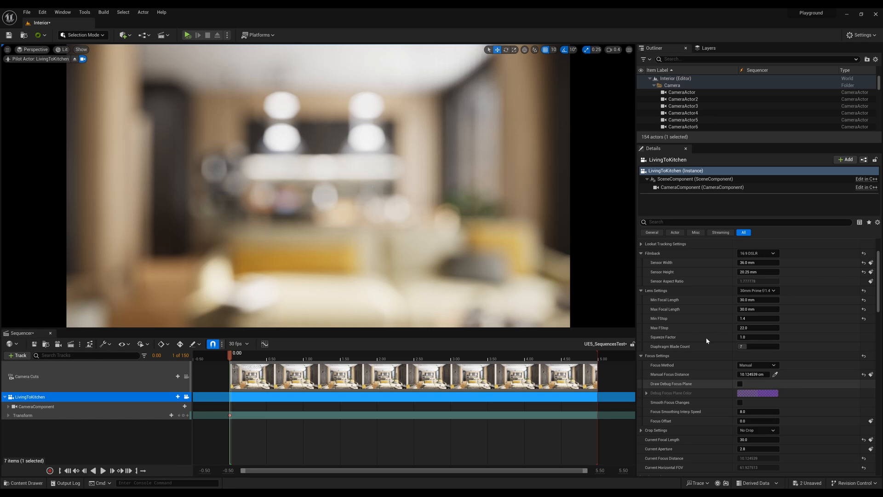
Adjust the piloted camera's position slightly and enable Draw Debug Focus Plane for LivingToKitchen.
right_drag(348, 231, 348, 231)
key(s)
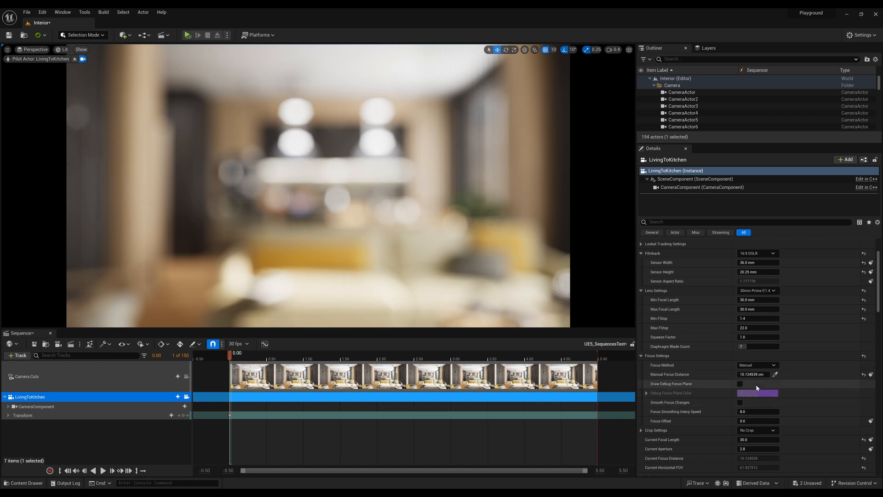
click(739, 383)
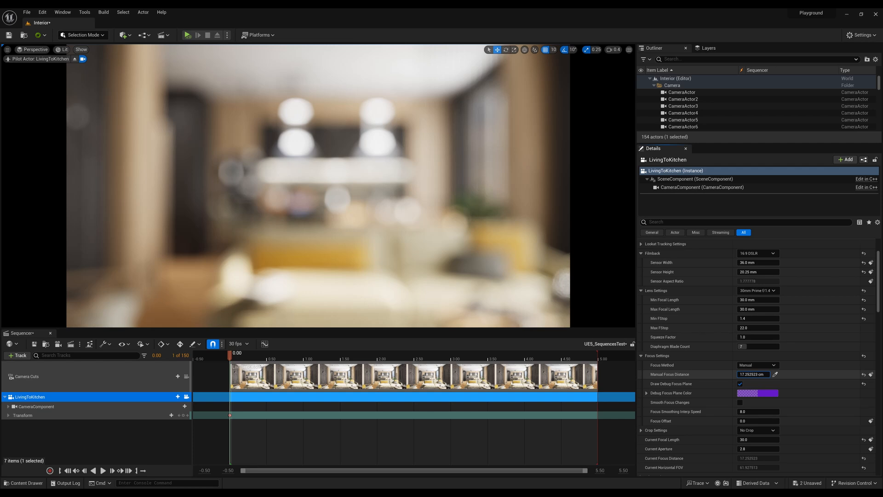
Move the focus plane out behind the sofa and set the Manual Focus Distance to 355 cm.
drag(754, 374, 836, 374)
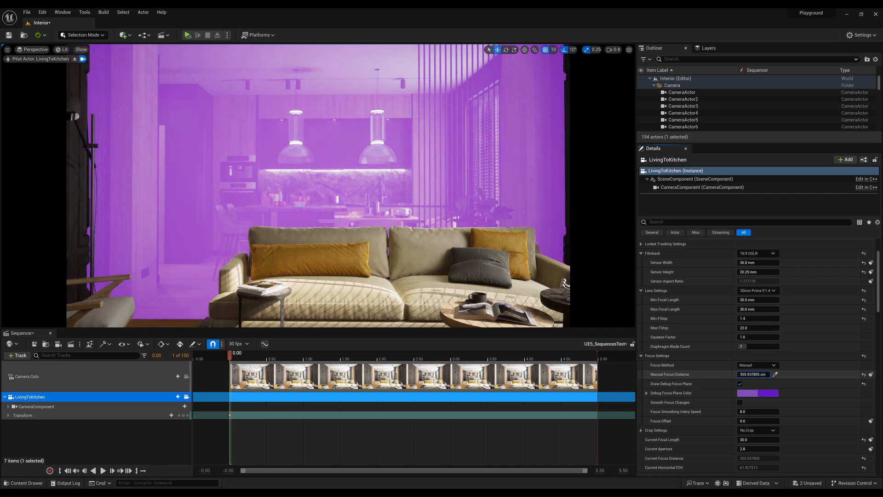
click(755, 377)
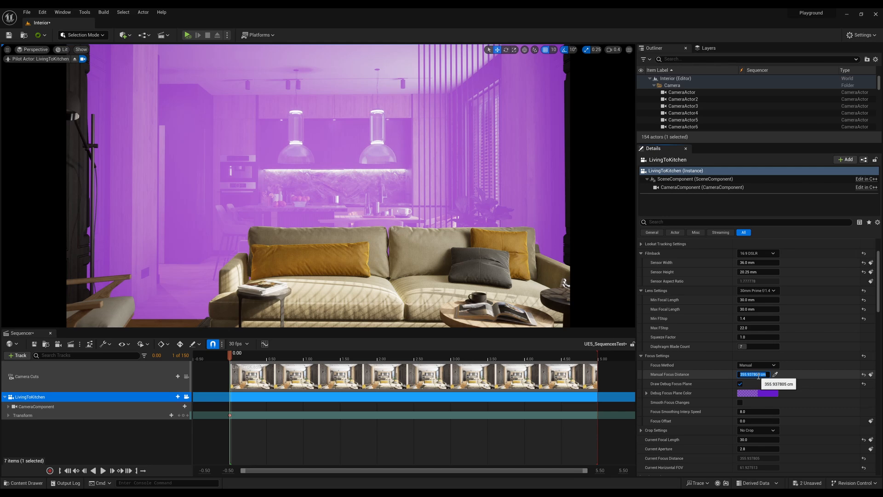
text(355)
key(Return)
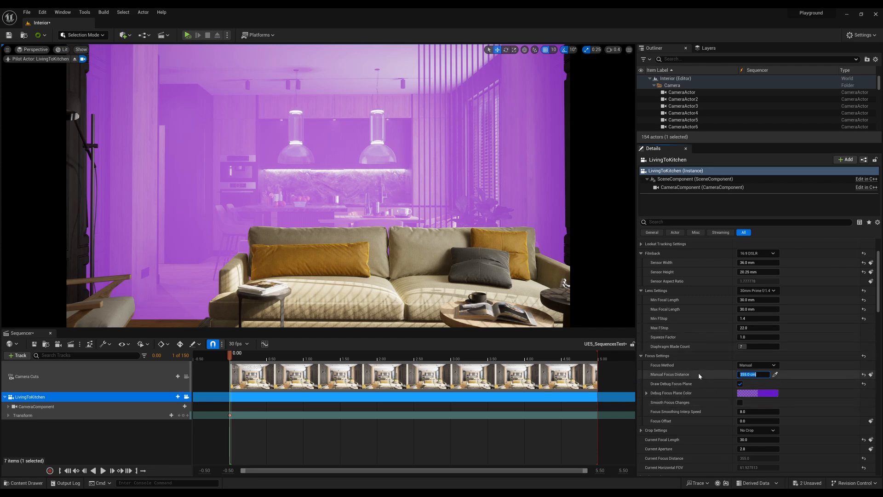
Reselect LivingToKitchen in Sequencer and disable Draw Debug Focus Plane.
scroll(698, 372, up, 1)
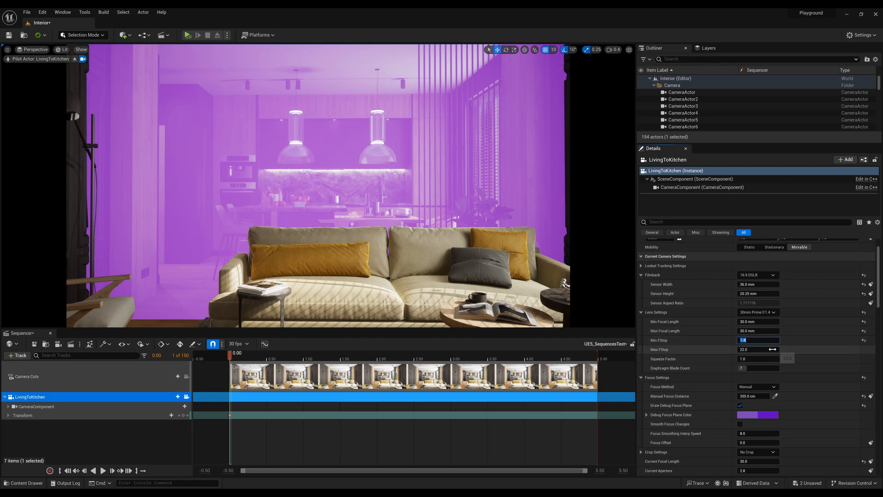
click(757, 340)
click(471, 274)
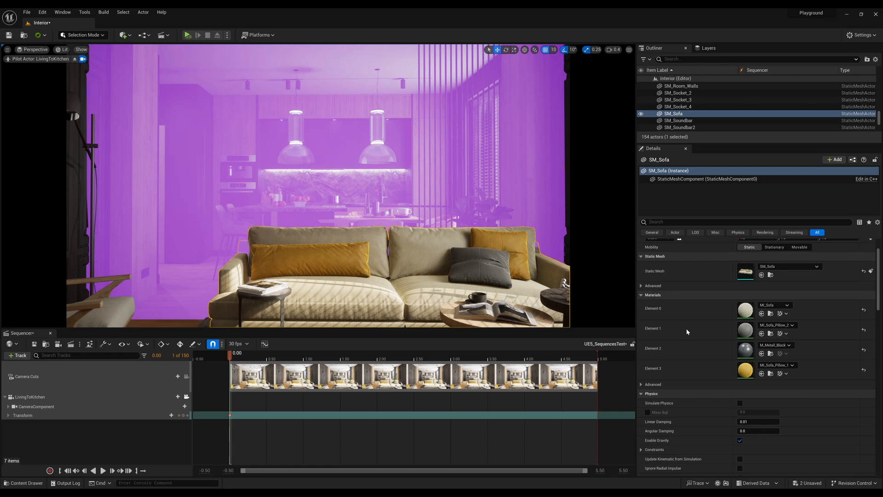
scroll(667, 296, down, 1)
click(120, 394)
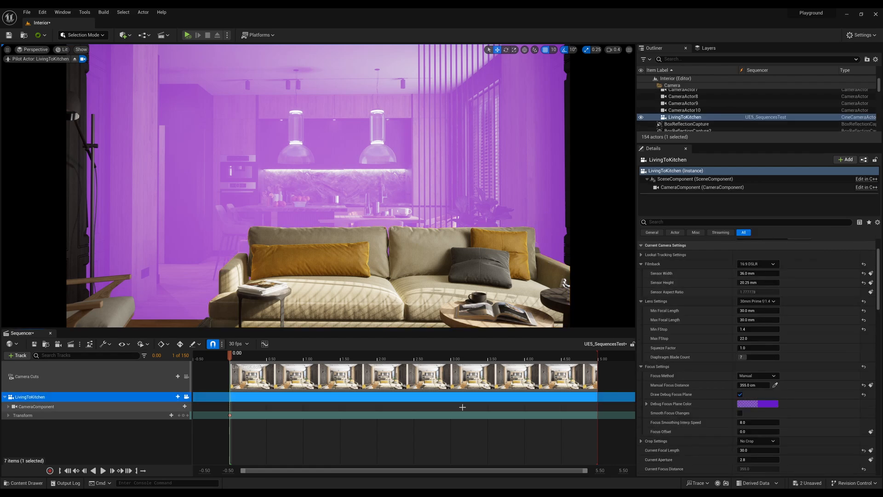
click(739, 394)
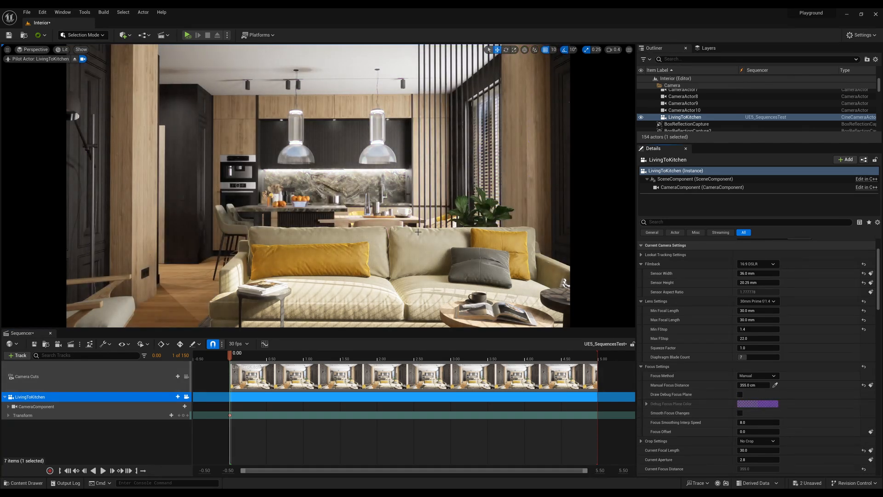
Try a Min FStop of 22 on LivingToKitchen's lens, followed by 1.2 for both Min FStop and Max FStop.
click(741, 329)
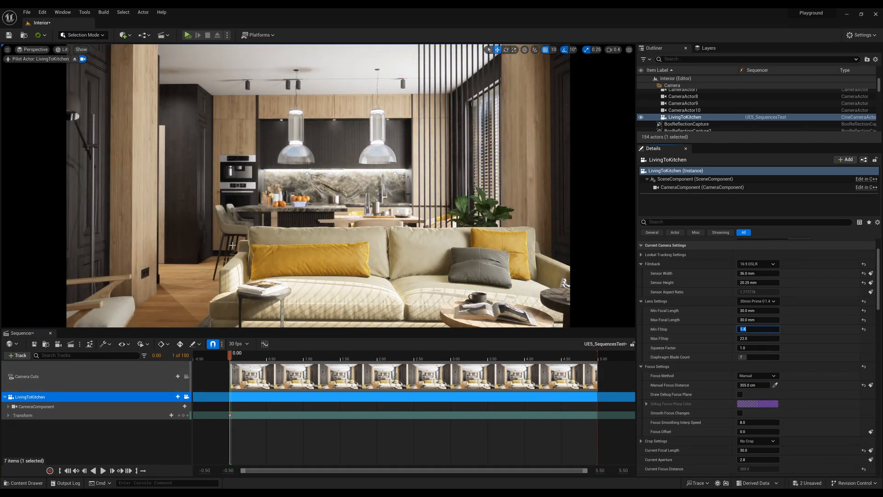
text(22)
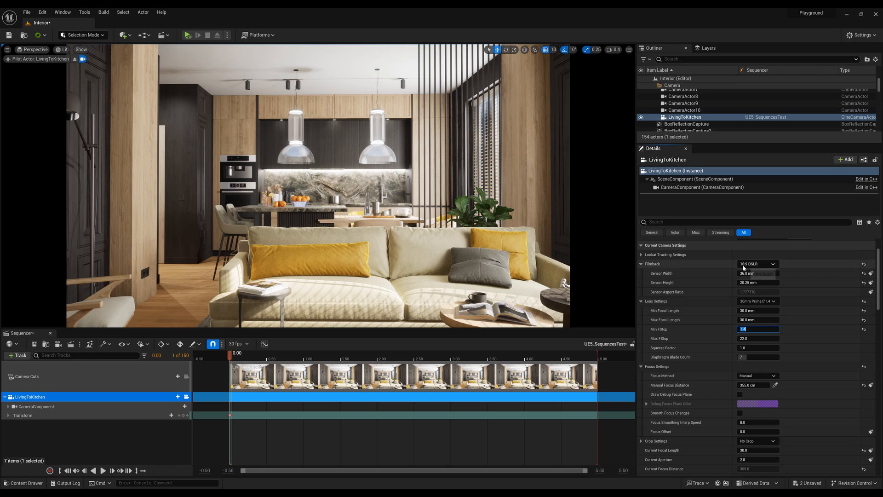
key(Return)
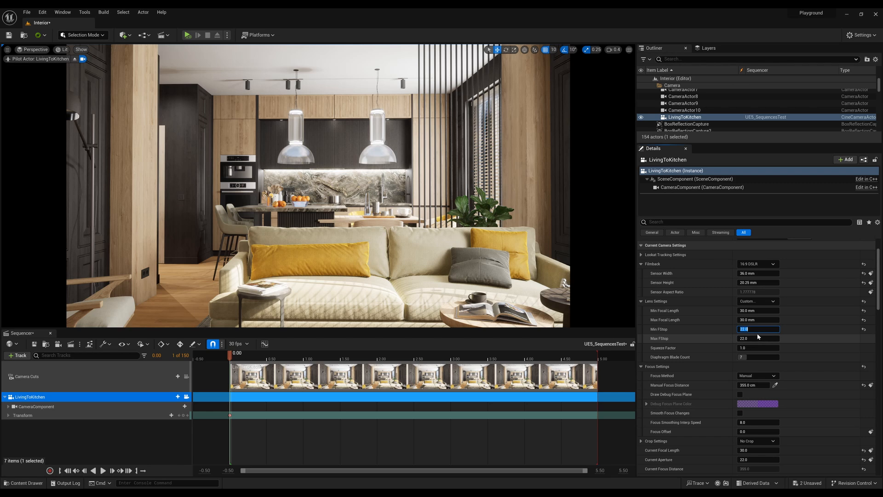
key(Tab)
text(1)
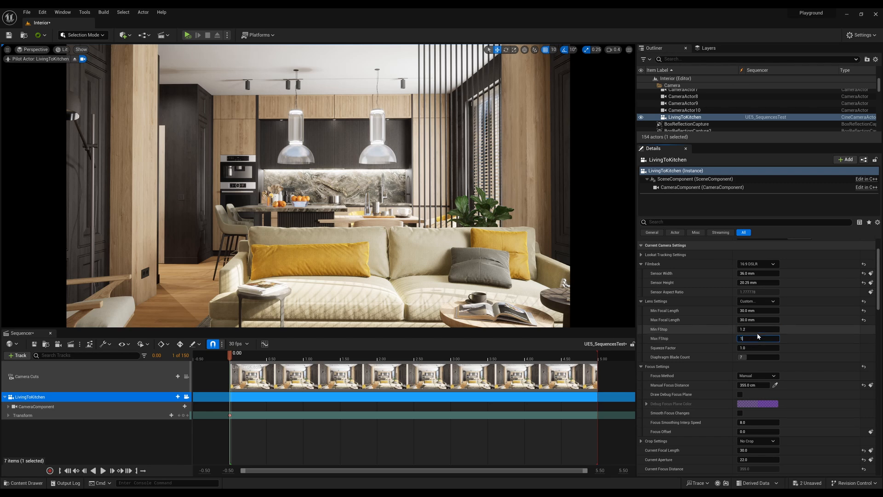
text(.2)
key(Return)
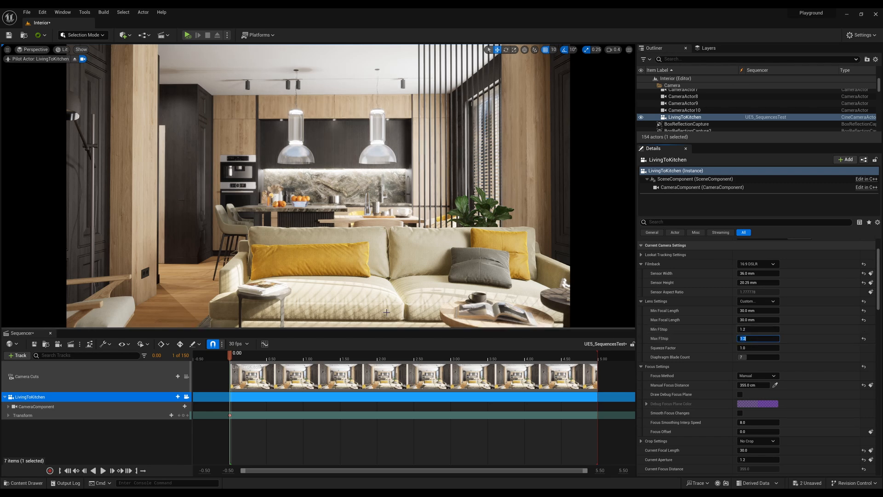
Set LivingToKitchen's Min FStop and Max FStop to 12 and enter 1.2 as the Squeeze Factor.
click(754, 330)
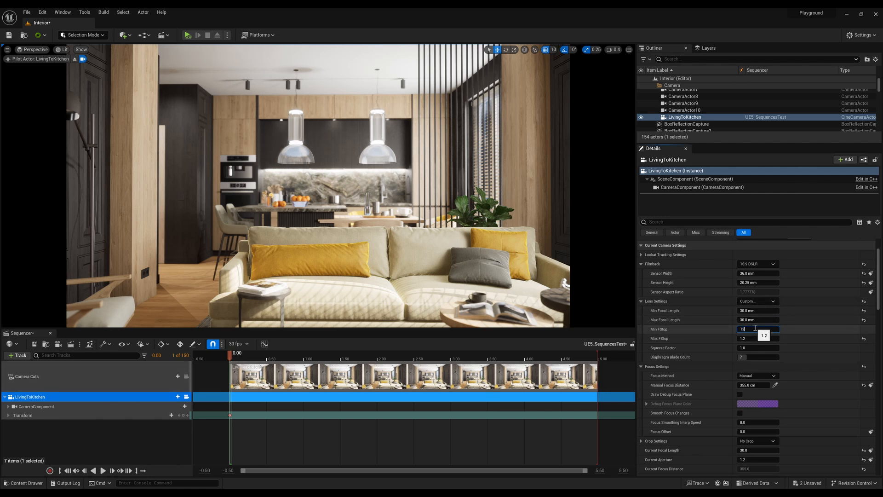
key(Tab)
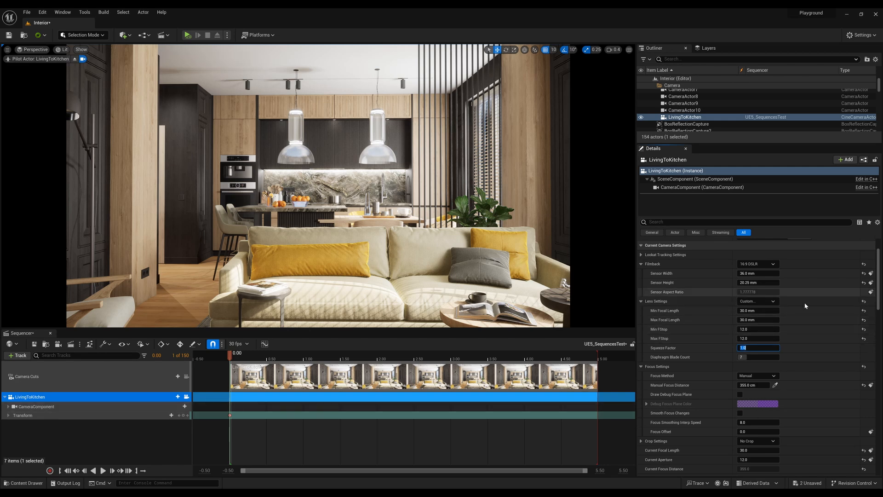
scroll(823, 328, up, 1)
text(1.2)
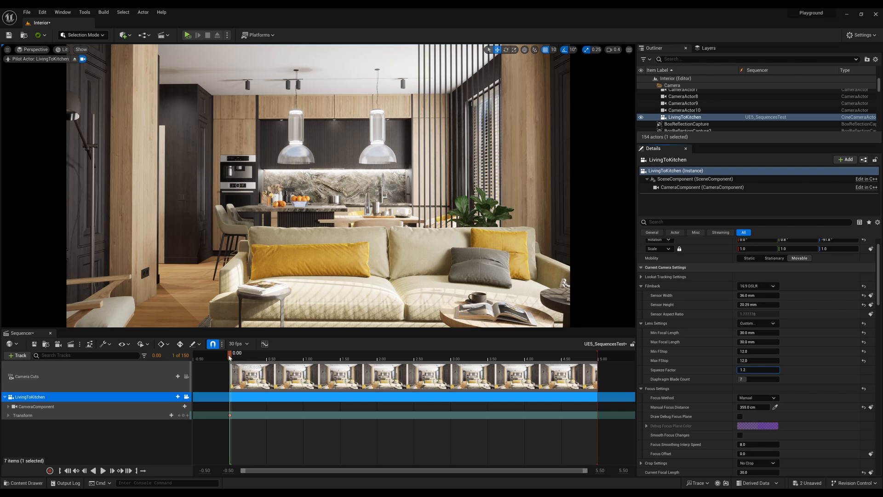
Move the playhead to 5.00 seconds and try showing Sequencer time as Frames before restoring Seconds.
drag(229, 357, 598, 370)
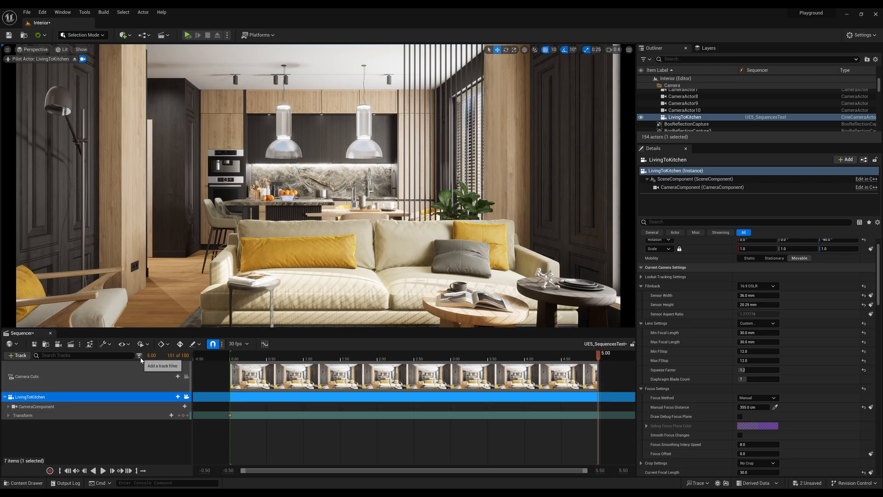
click(246, 344)
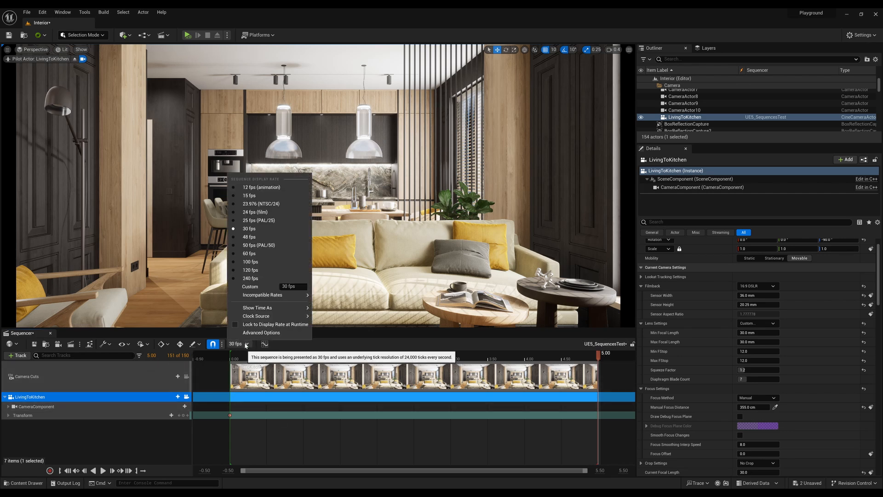
mouse_move(260, 308)
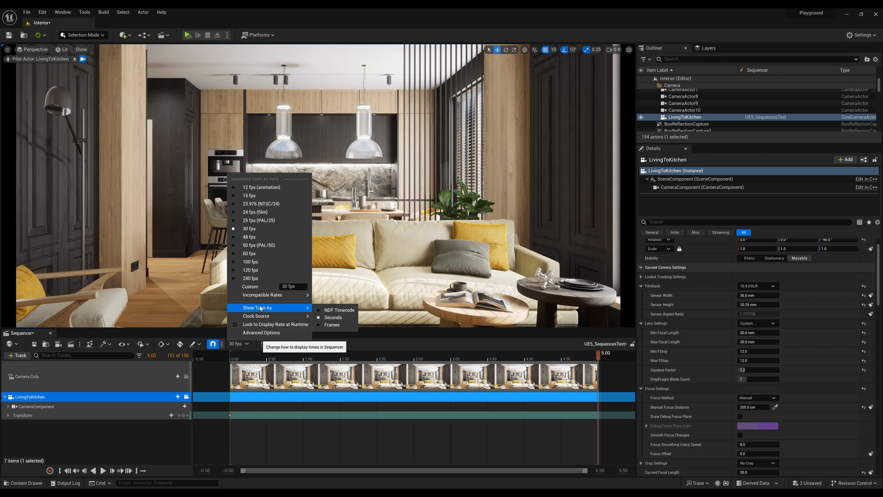
click(332, 325)
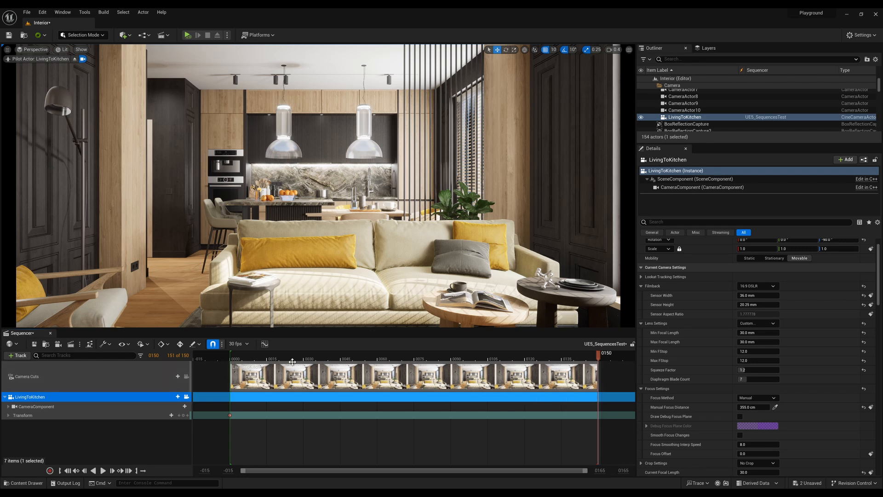
click(238, 344)
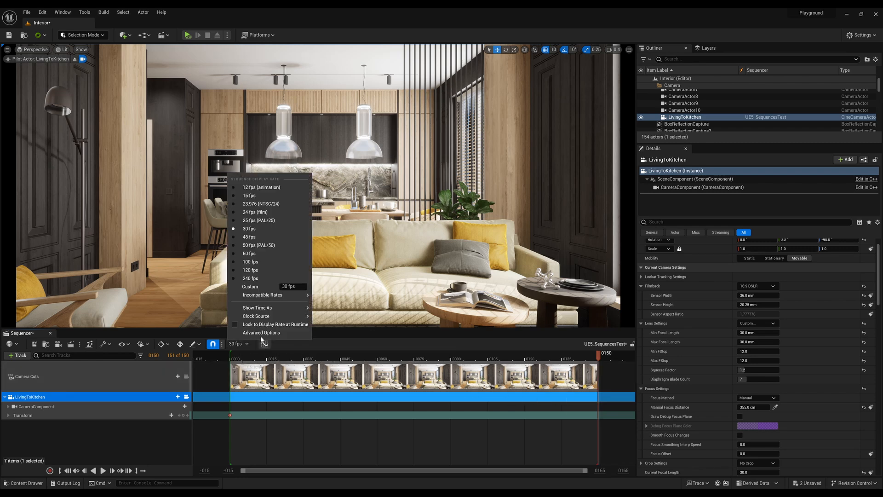
mouse_move(287, 313)
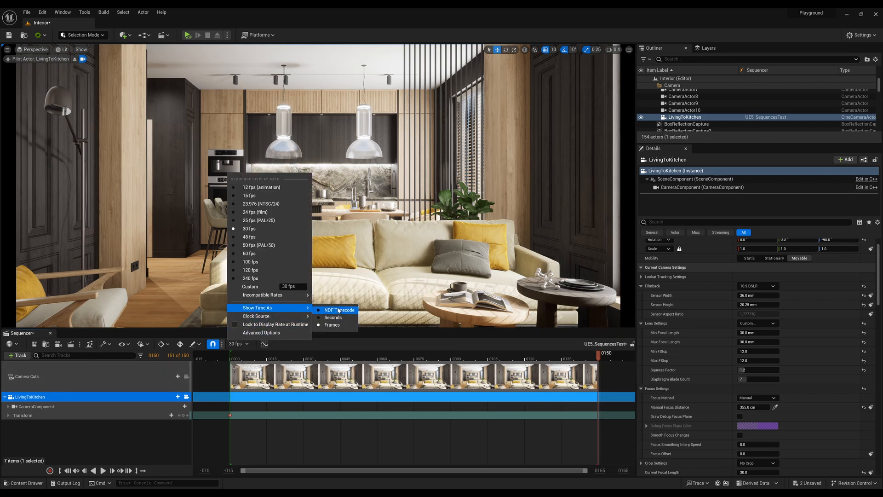
click(333, 317)
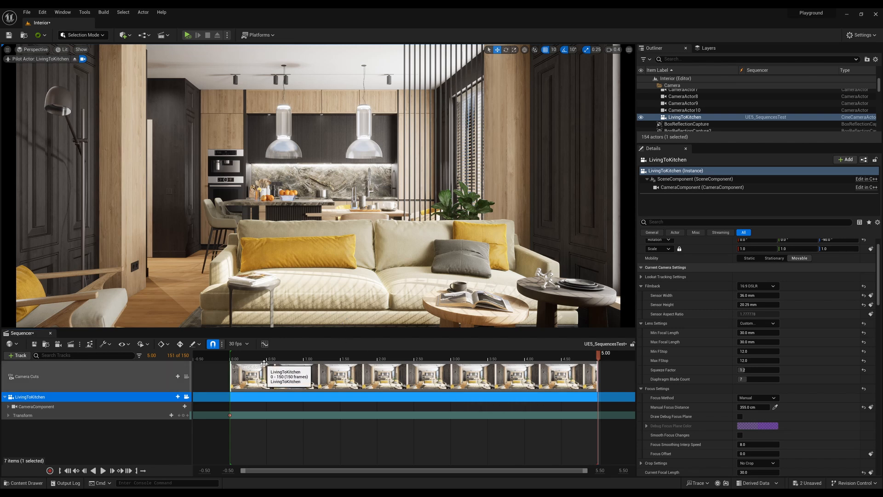
Set the sequence's playback End to 10.00 seconds.
ctrl+scroll(354, 429, down, 4)
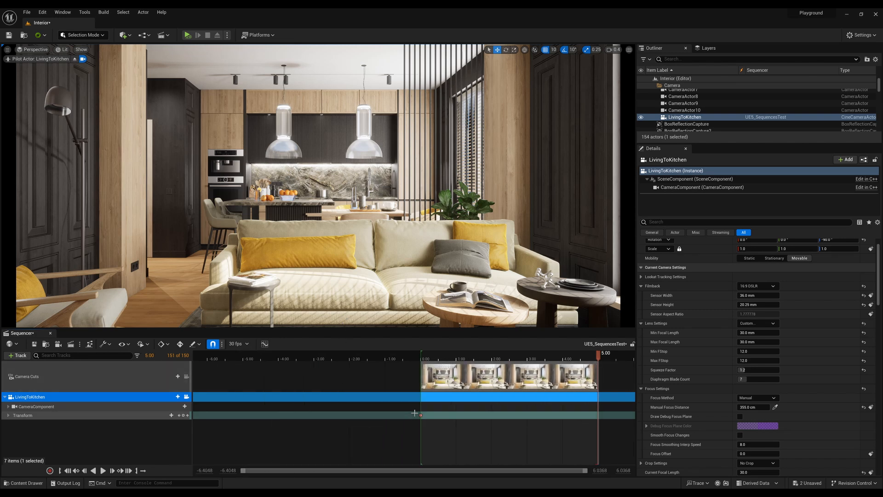
shift+scroll(415, 413, down, 1)
shift+scroll(415, 412, down, 6)
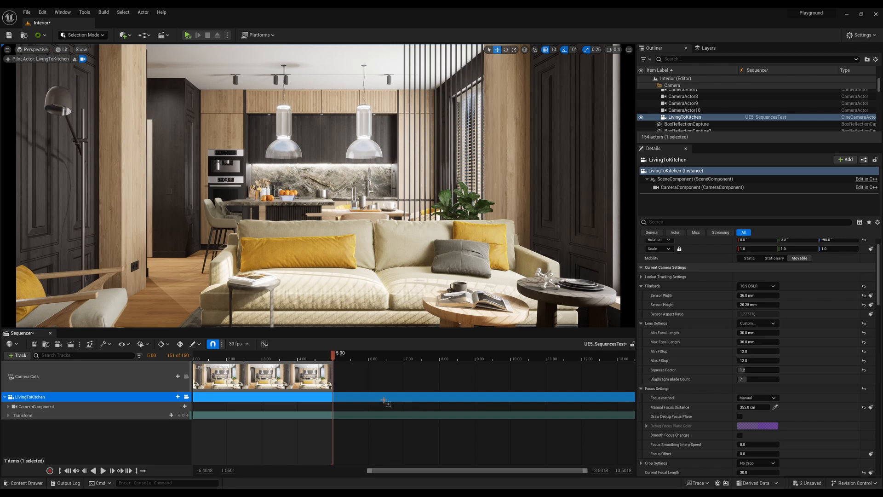
shift+scroll(383, 400, up, 1)
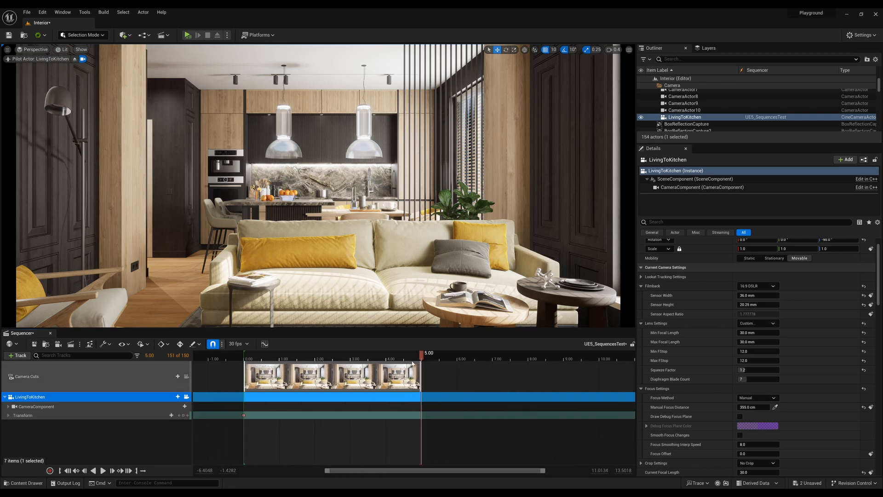
drag(422, 356, 370, 356)
click(141, 344)
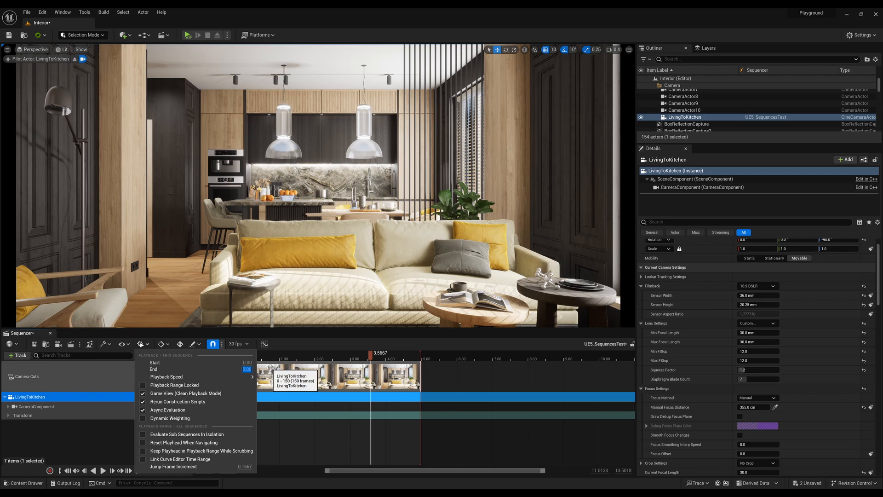
click(141, 344)
click(141, 343)
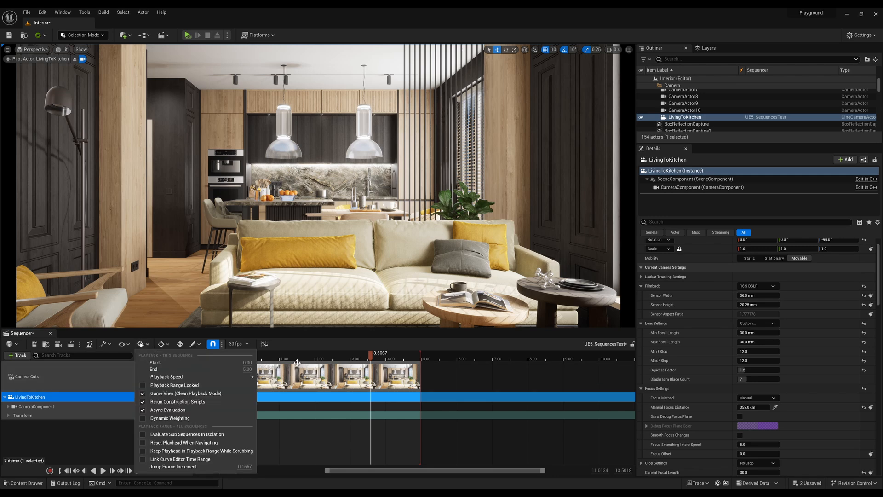
click(247, 368)
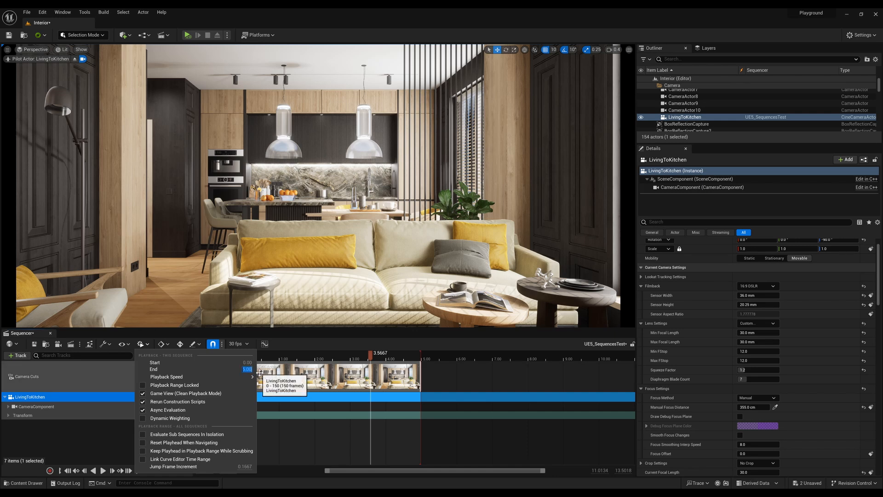
key(Return)
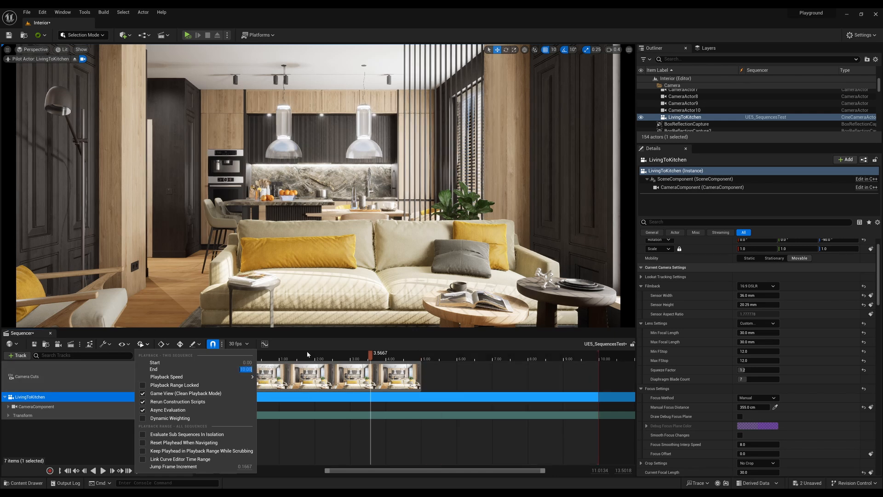
Extend the LivingToKitchen camera cut section to the 10.00-second end of the playback range.
click(487, 381)
drag(433, 372, 566, 378)
right_drag(587, 386, 499, 386)
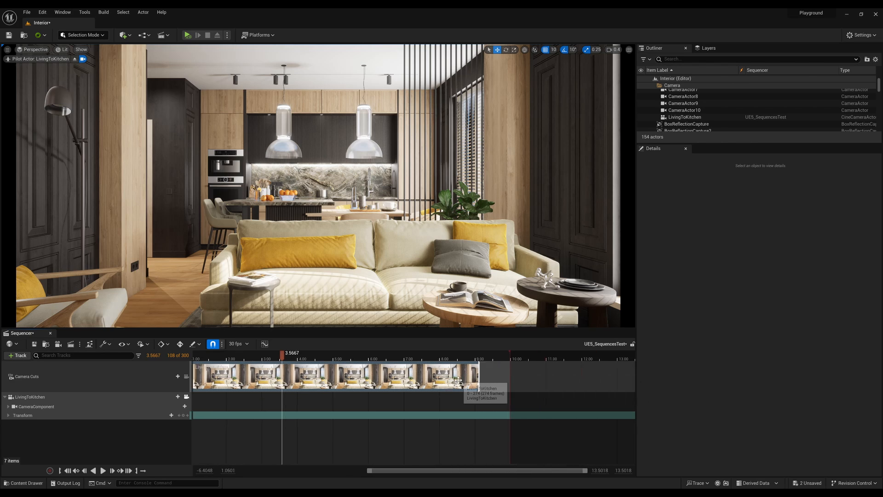
drag(478, 376, 511, 375)
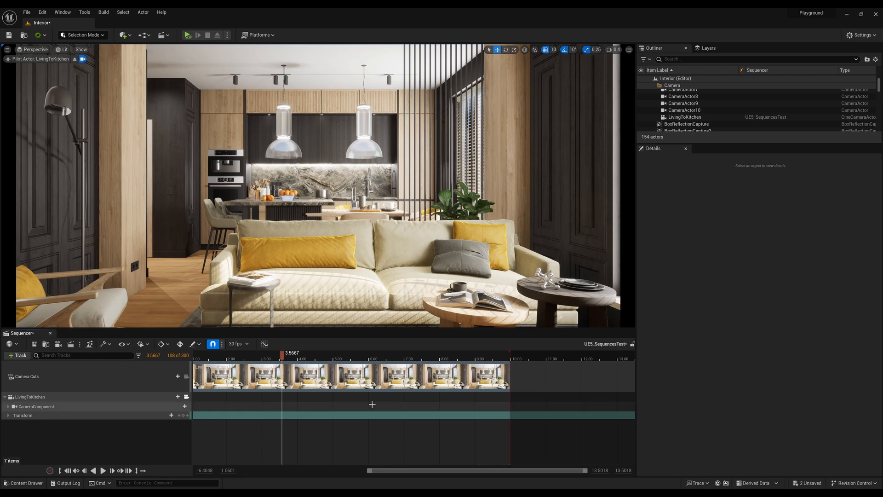
Place the playhead exactly at 10.00 seconds by entering 10 as the current time.
ctrl+scroll(368, 399, down, 4)
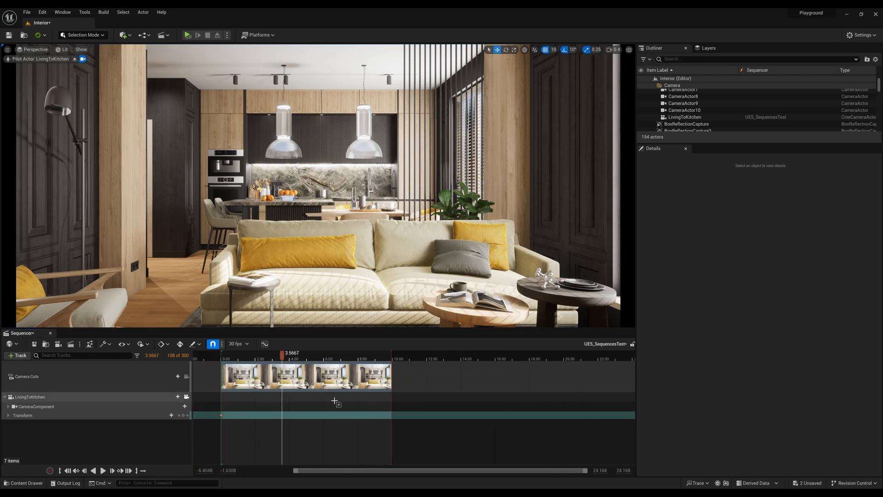
shift+scroll(335, 400, up, 1)
shift+scroll(334, 401, up, 1)
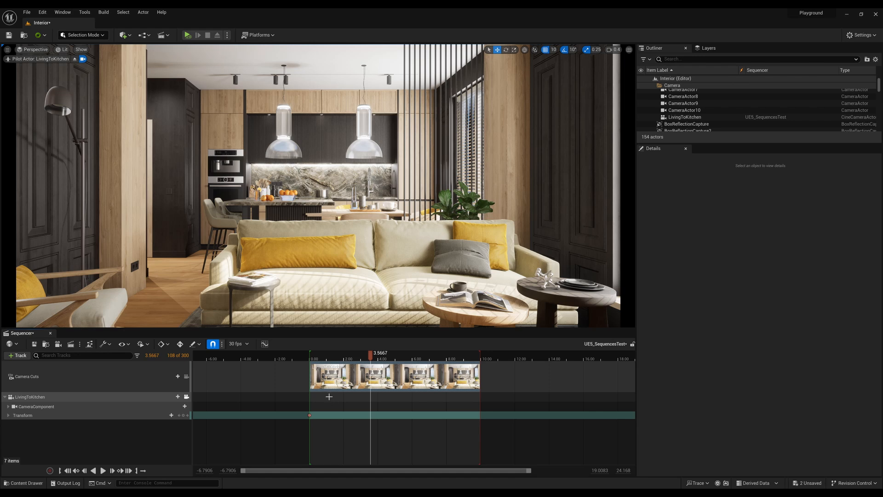
shift+scroll(362, 394, down, 2)
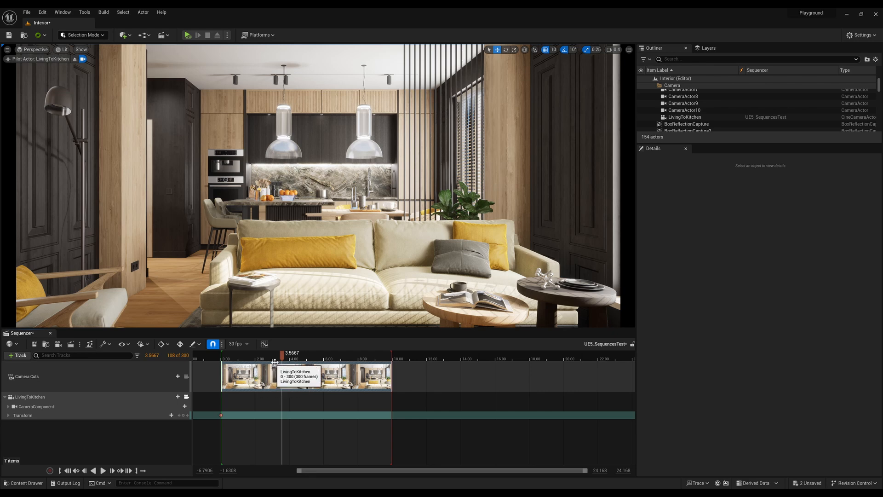
drag(274, 358, 382, 366)
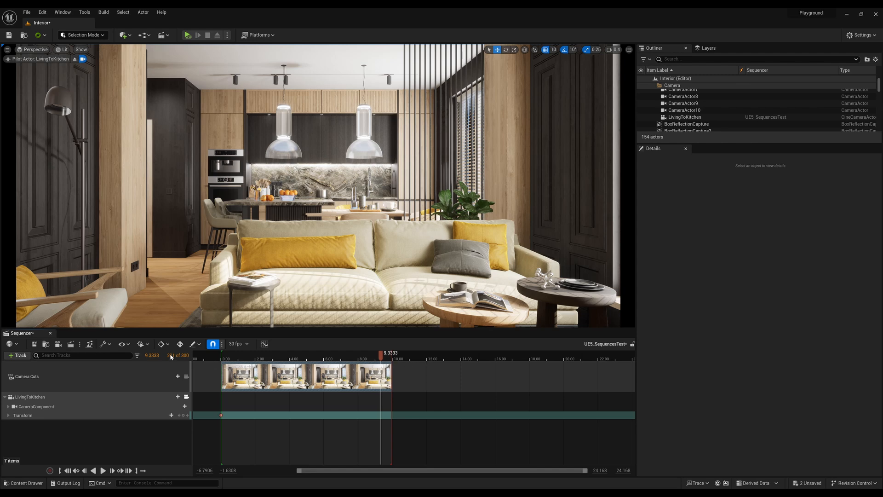
click(155, 353)
text(10)
key(Return)
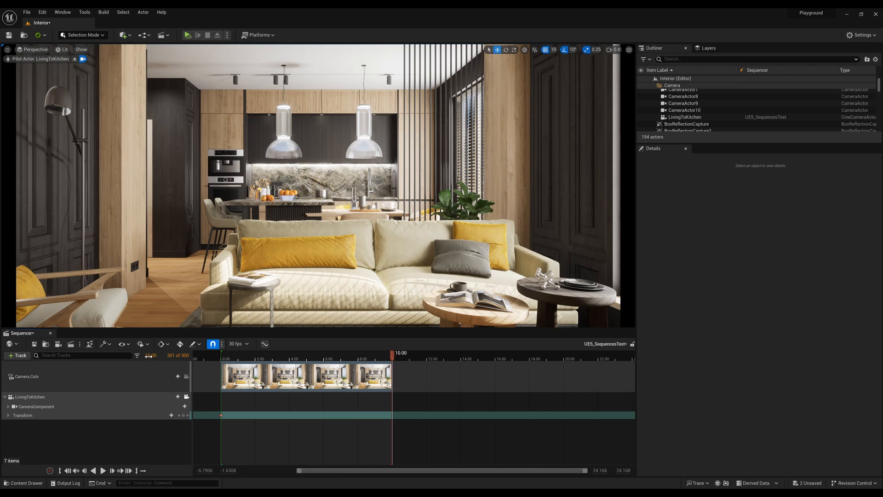
drag(397, 359, 322, 356)
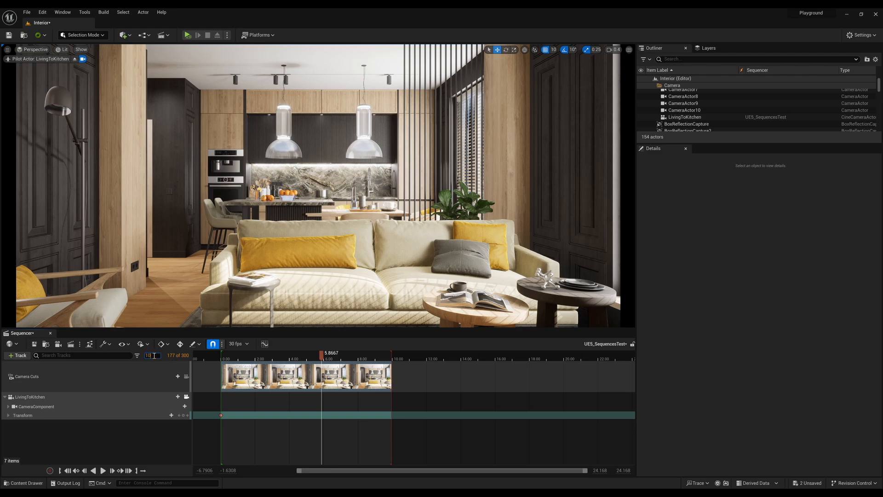
key(Return)
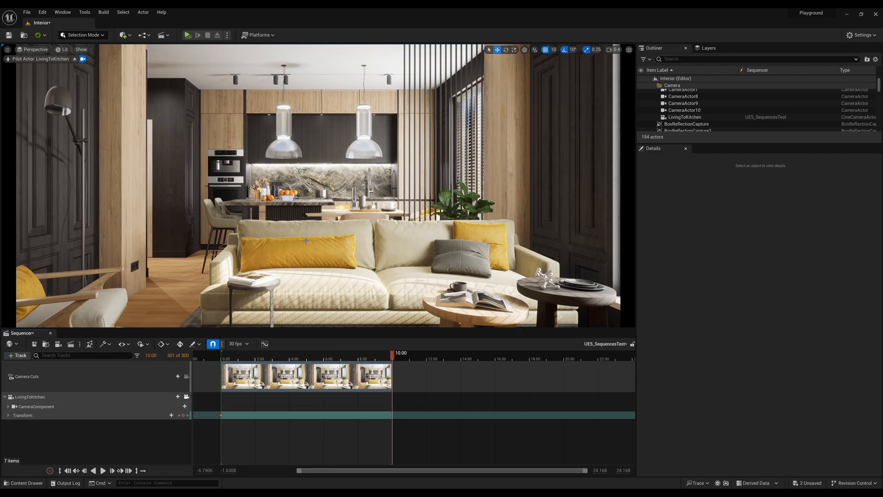
Fly the piloted camera forward over the sofa to the kitchen island and add a Transform key at 10.00 seconds.
key(w)
right_drag(306, 241, 306, 241)
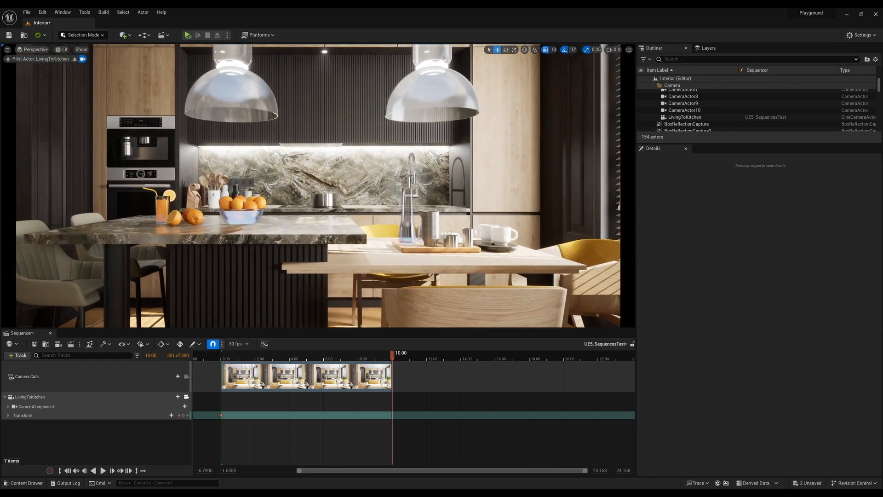
click(183, 415)
drag(393, 359, 396, 410)
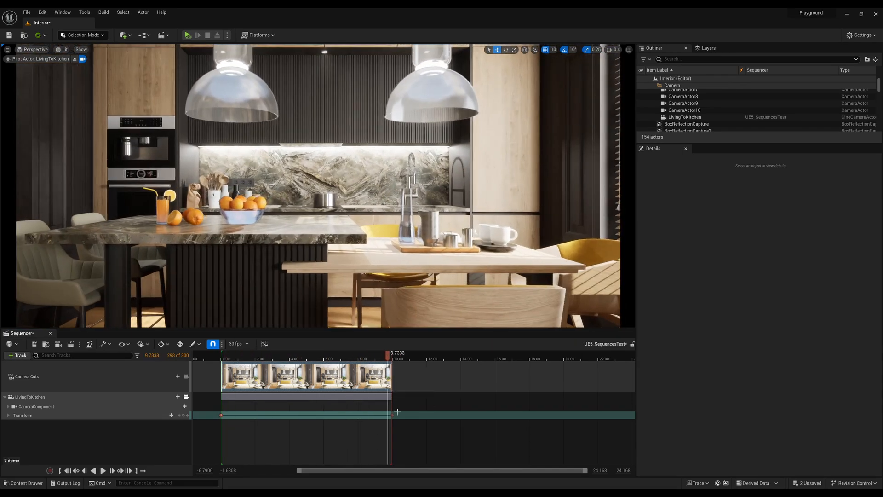
click(392, 415)
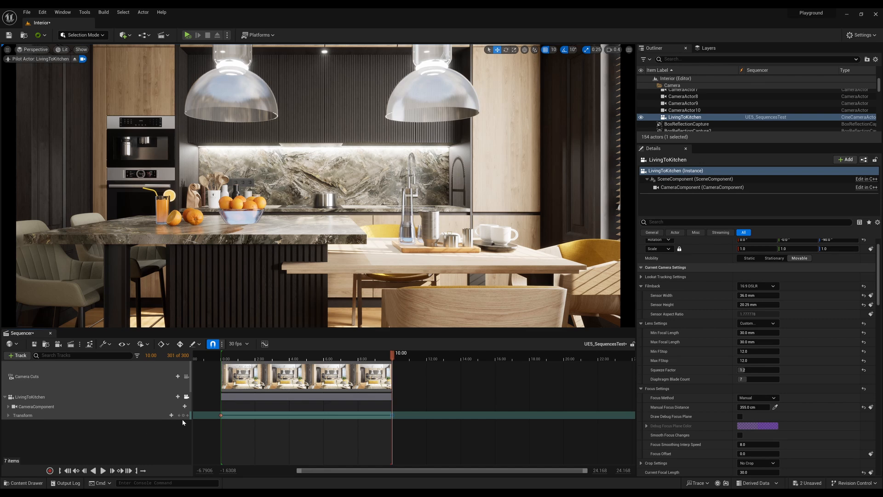
Expand the Transform track, try pulling the camera back behind the sofa, and undo back past the Transform key added at 10.00 seconds.
click(9, 416)
scroll(725, 289, up, 2)
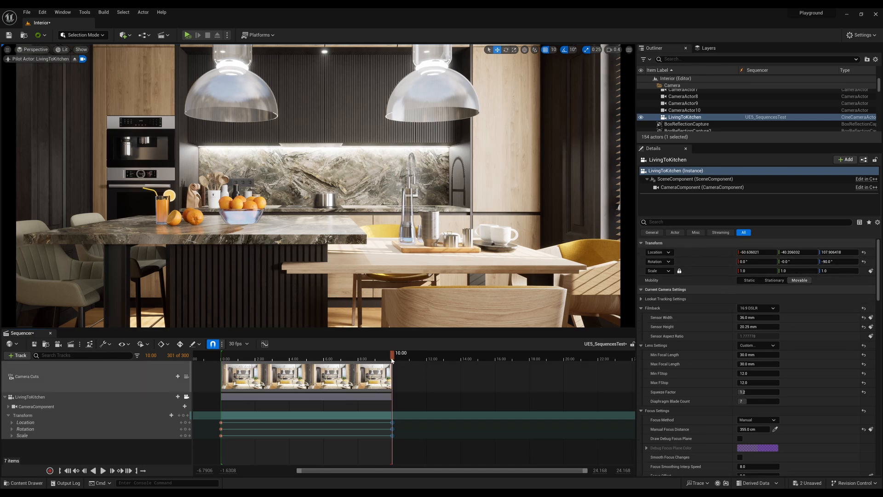
drag(358, 242, 361, 304)
right_drag(353, 272, 354, 280)
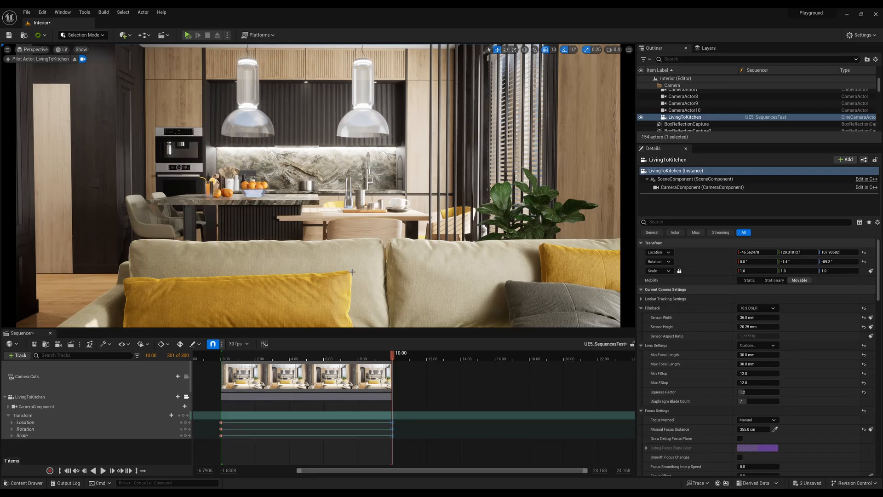
key(ctrl+z)
key(ctrl+z)
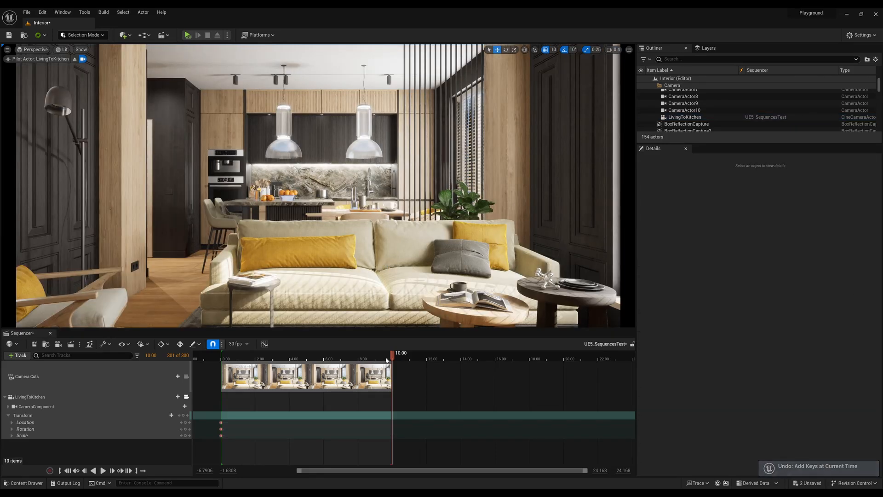
Return the playhead to 10.00 seconds after scrubbing, and select the LivingToKitchen track.
drag(339, 356, 370, 363)
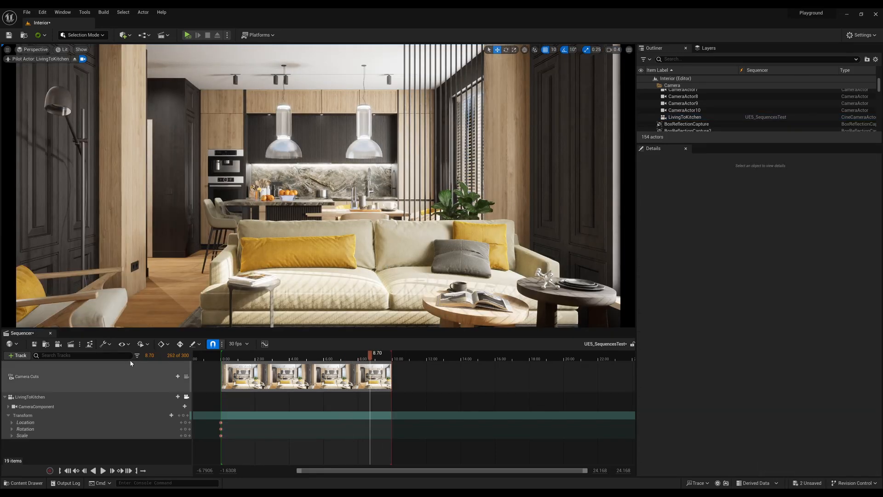
click(150, 355)
text(10)
key(Return)
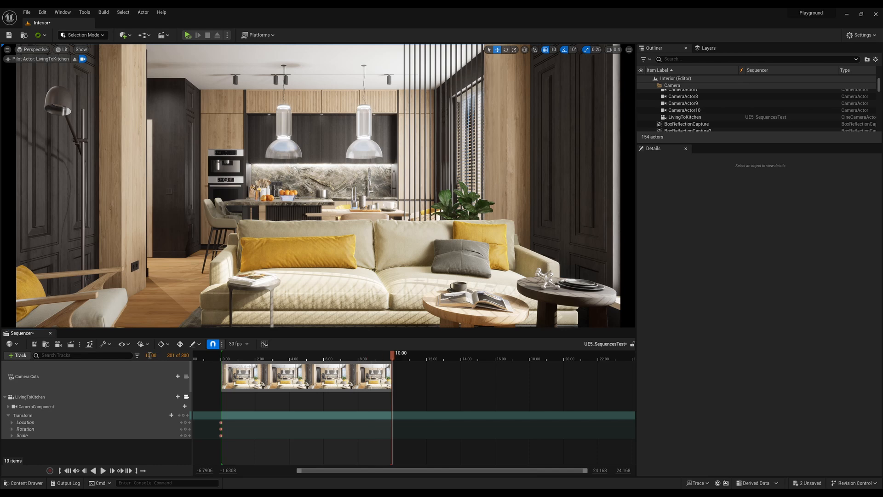
click(92, 398)
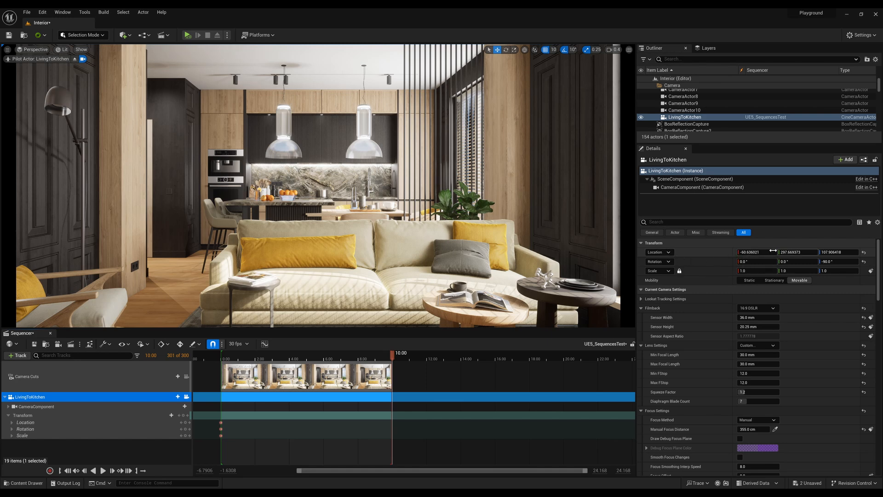
Set LivingToKitchen's Location to X -70 and Y 191 with the playhead at 10.00 seconds.
click(746, 252)
text(-30)
key(Return)
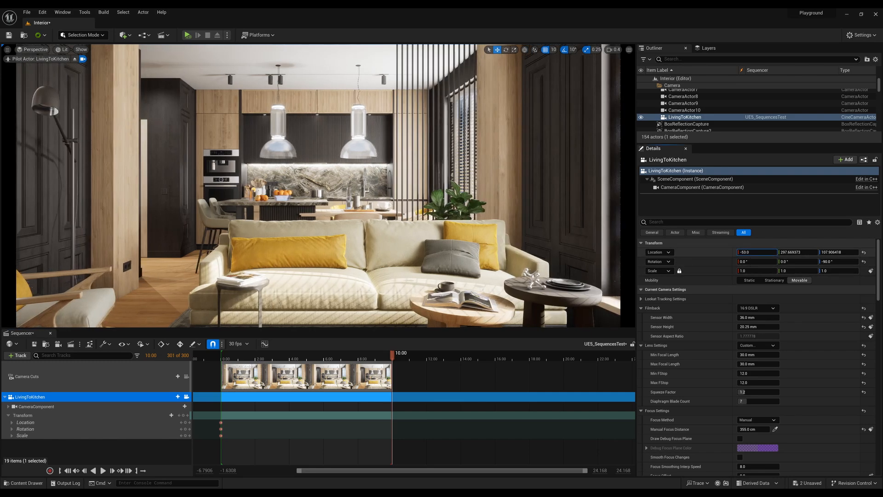
drag(759, 252, 739, 252)
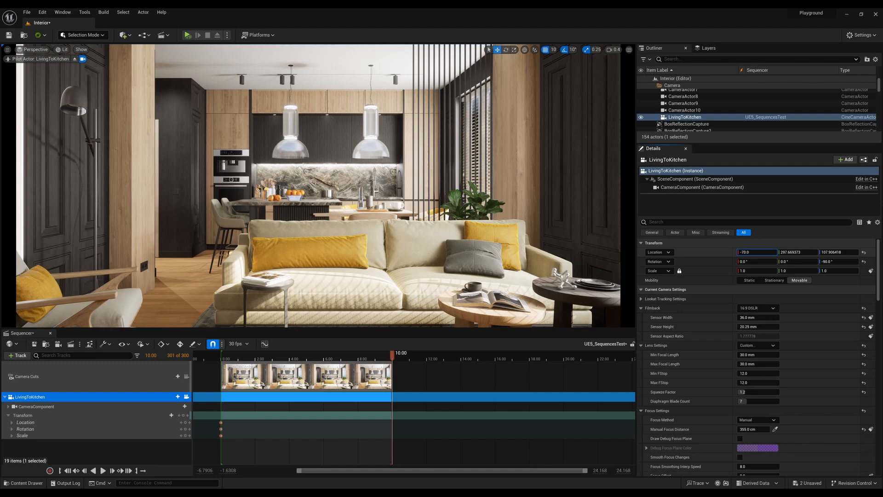
click(782, 252)
text(191)
key(Return)
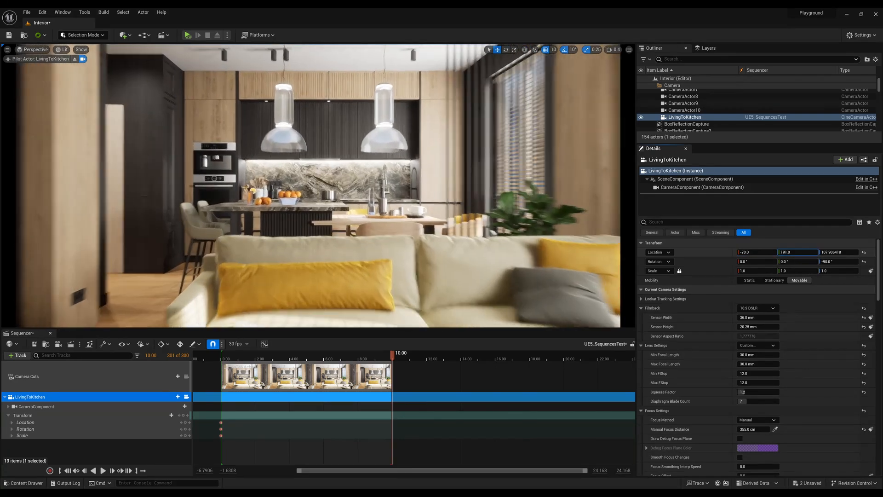
Try LivingToKitchen's Location at Z 100 with Y 240, 230 and 250, ending on Y 260.
drag(803, 252, 831, 254)
click(836, 253)
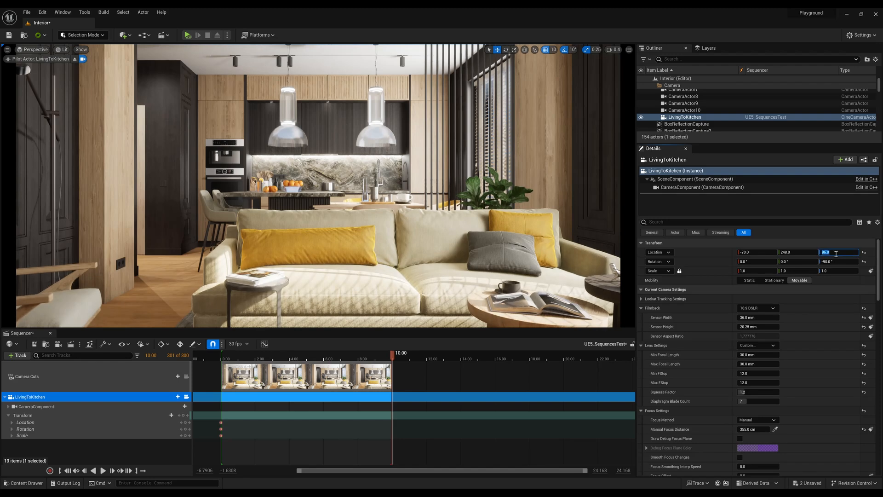
text(100)
key(Return)
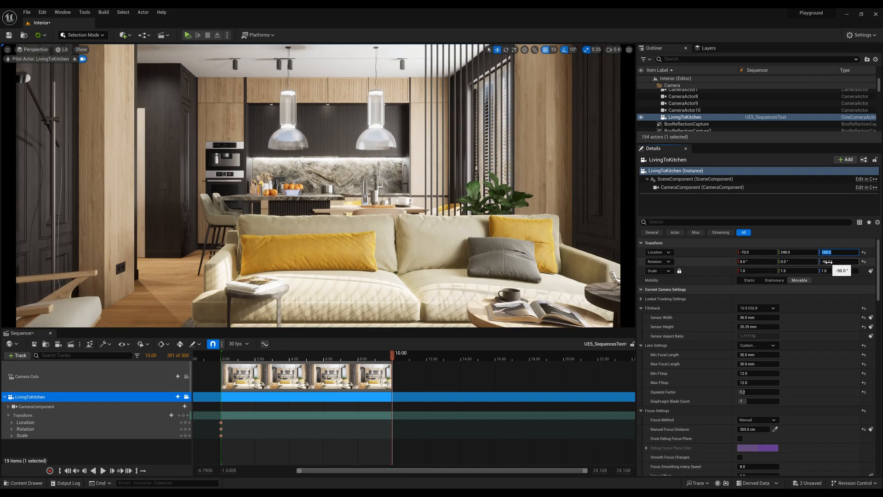
click(804, 253)
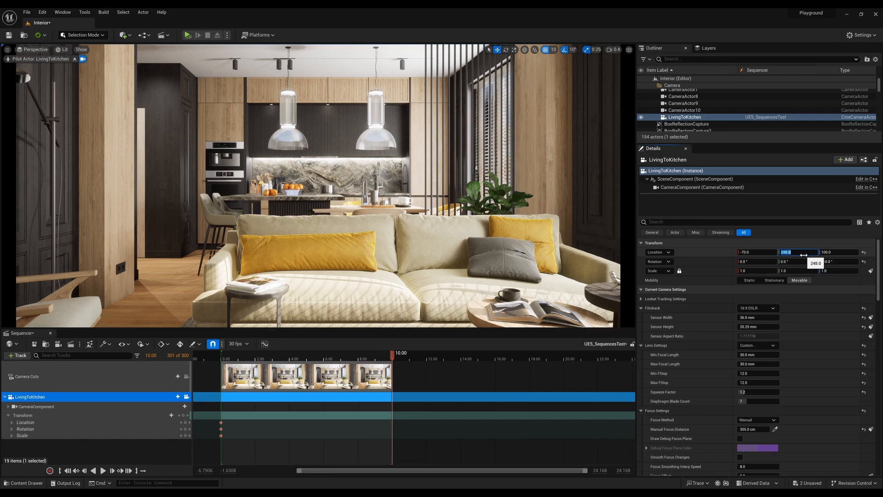
text(240)
key(Return)
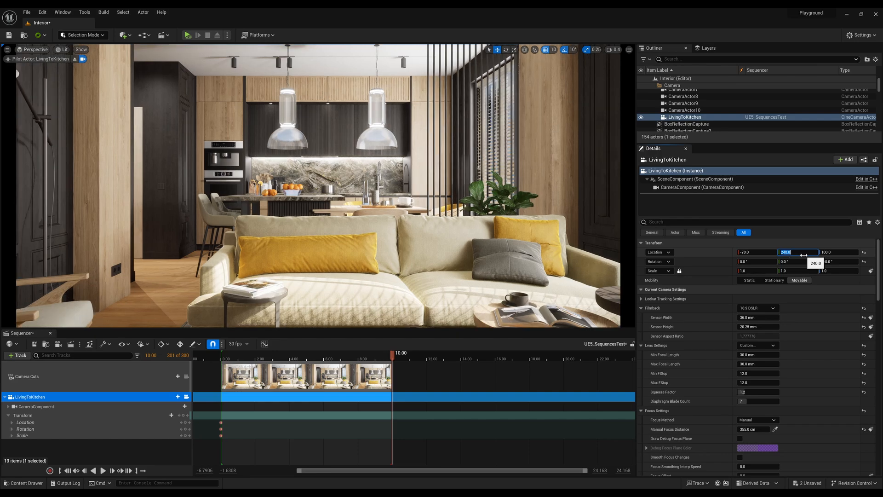
key(Return)
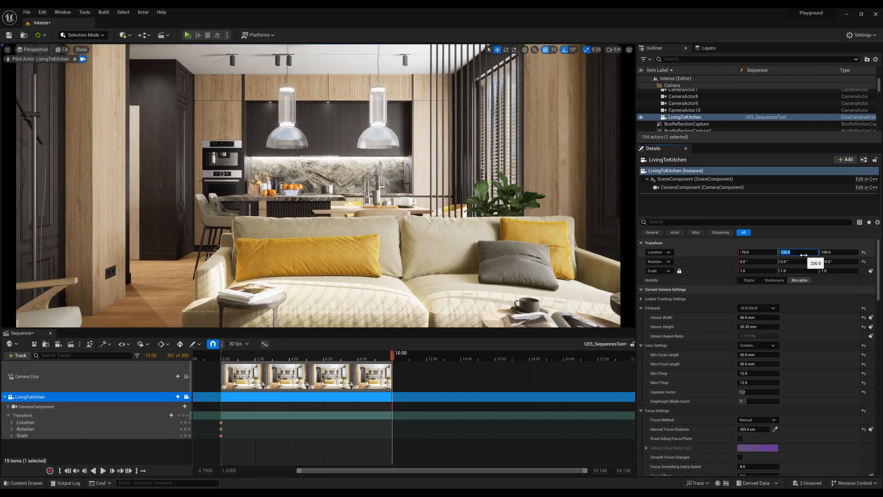
text(250)
key(Return)
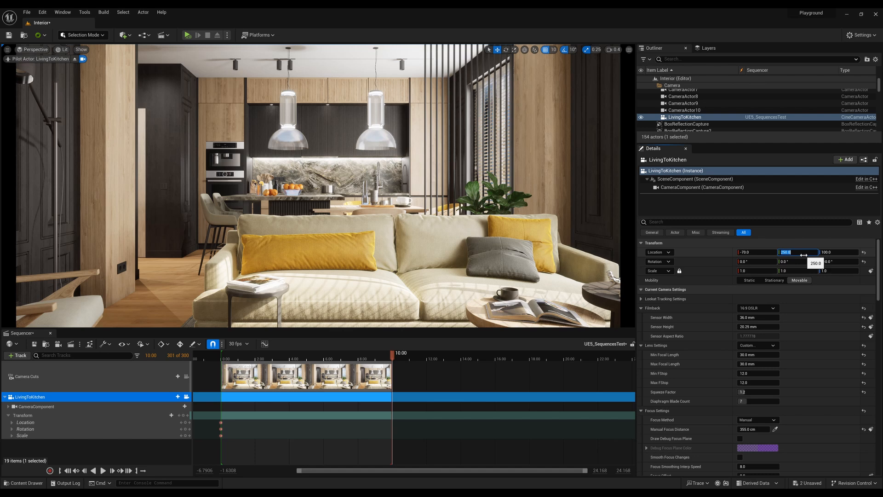
text(260)
key(Return)
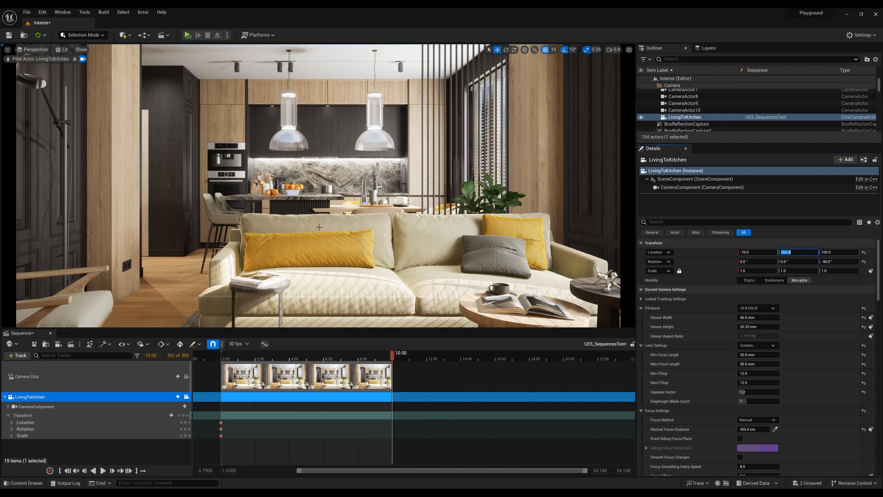
Switch the viewport to Cinematic Viewport with the Grid (3x3) composition overlay, viewed through the LivingToKitchen camera.
click(33, 49)
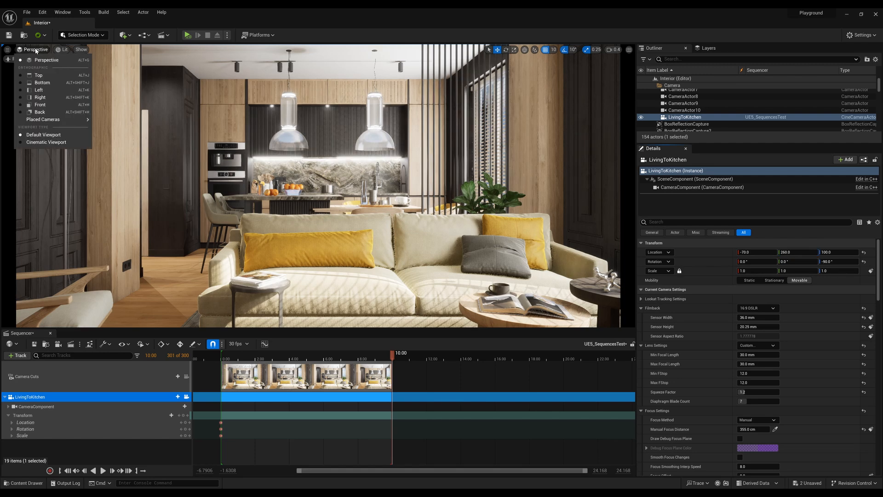
click(52, 143)
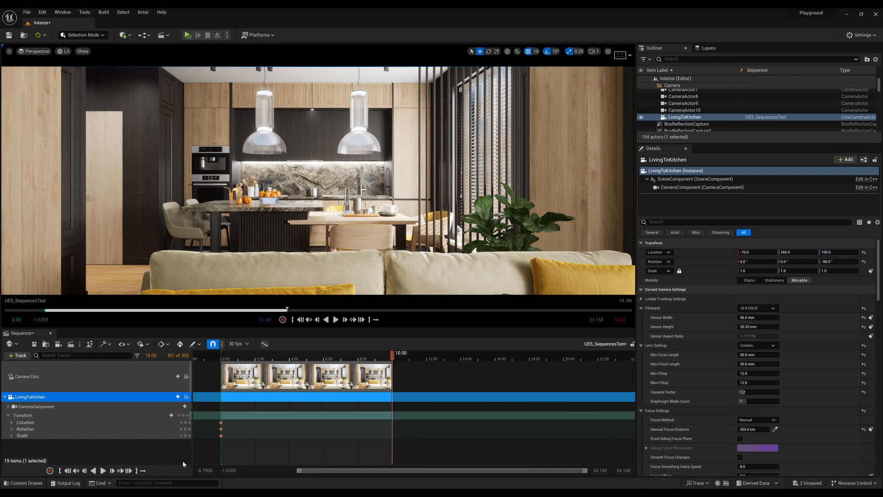
click(620, 53)
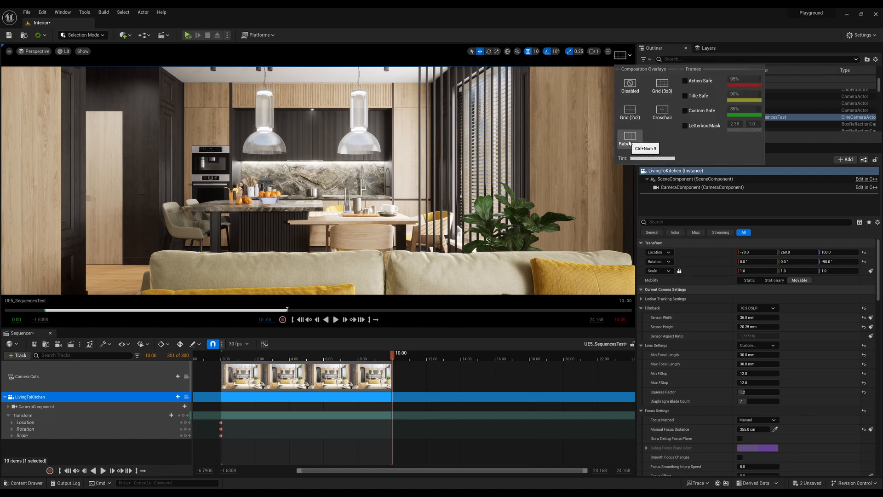
click(663, 85)
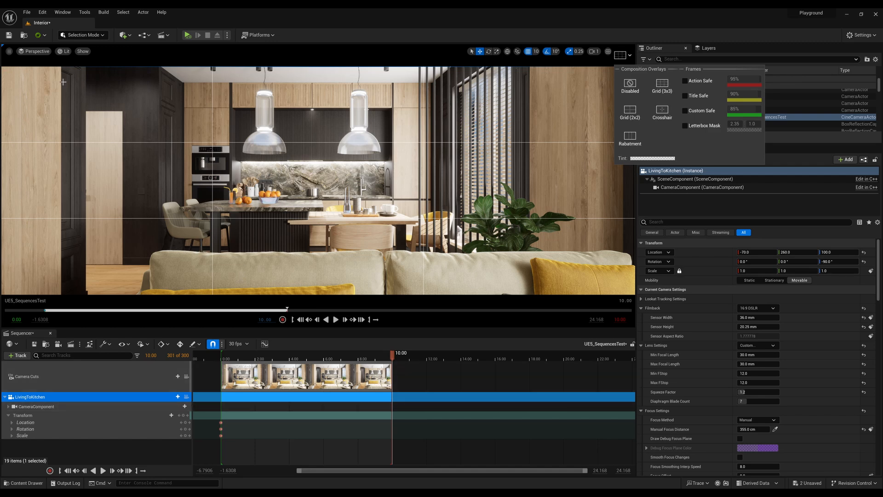
click(186, 396)
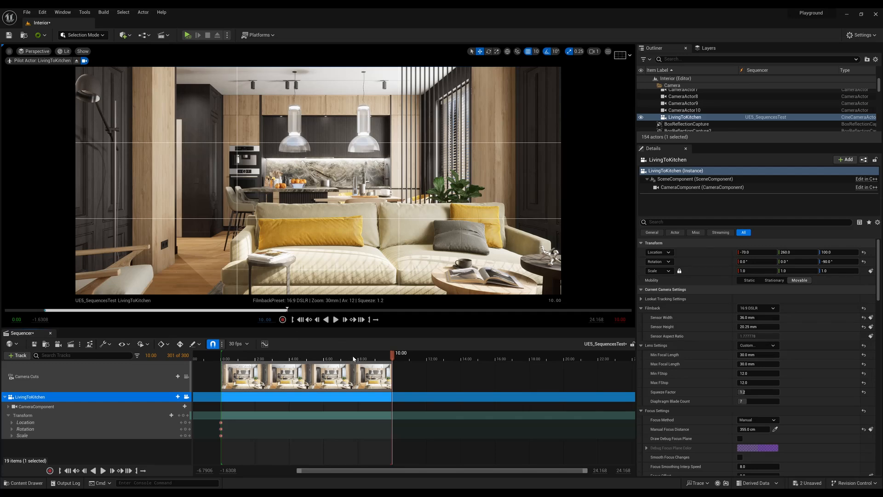
Scrub the playhead back to the start of the sequence and change the composition overlay to Crosshair.
drag(390, 355, 221, 371)
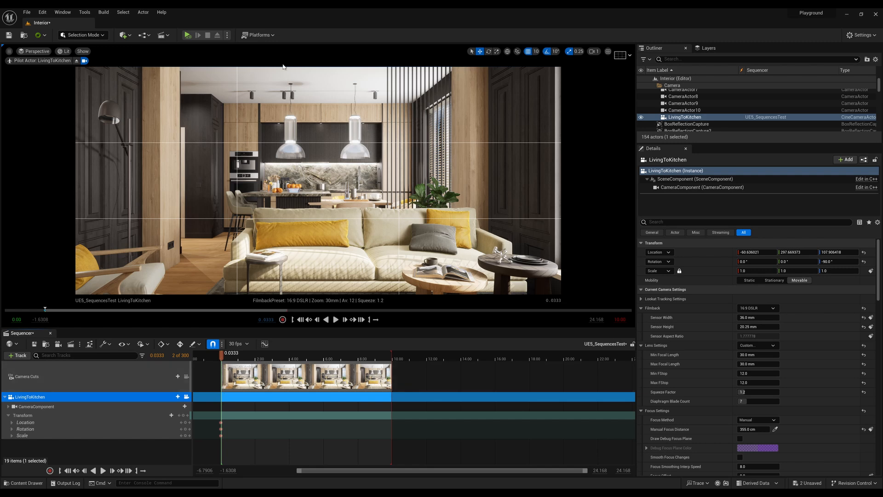
click(620, 55)
click(663, 112)
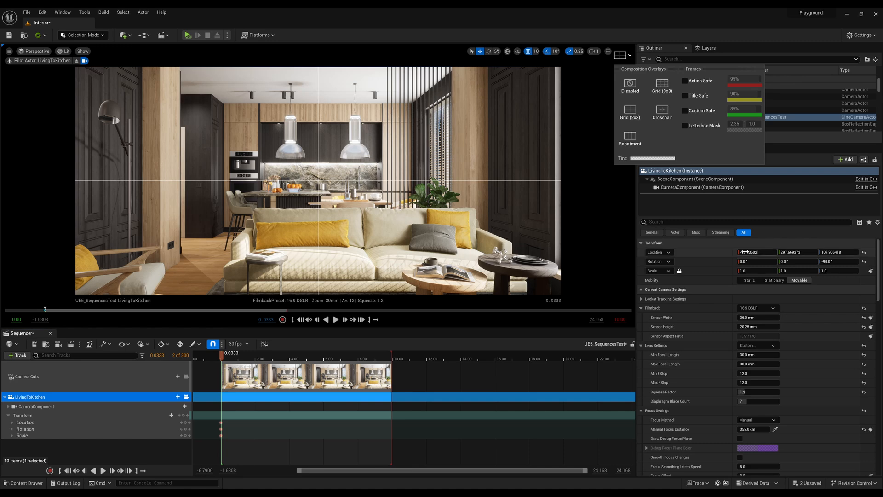
Set LivingToKitchen's Location to X -50 and Y 260 near the start of the sequence.
drag(753, 254, 772, 253)
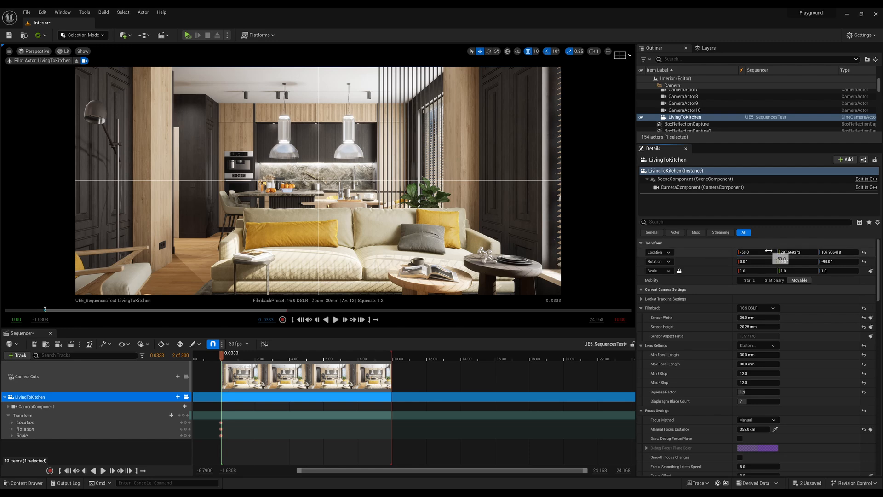
click(791, 252)
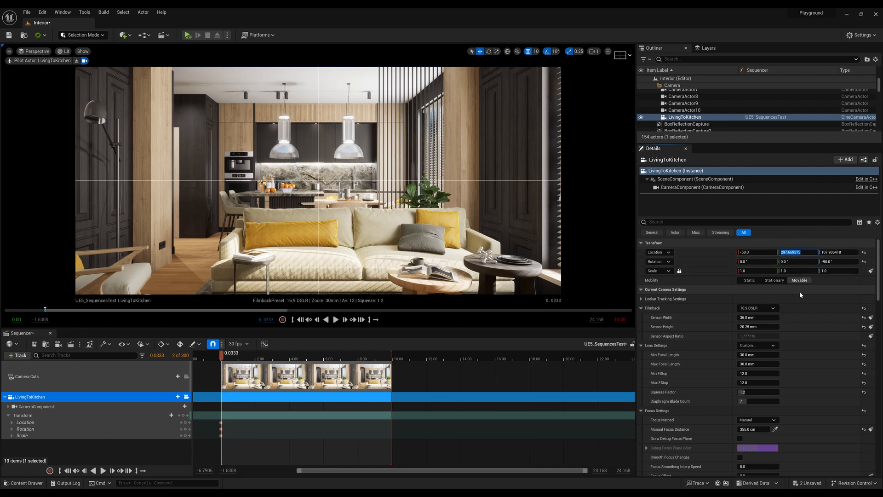
text(16)
key(BackSpace)
key(BackSpace)
key(BackSpace)
text(260)
key(Return)
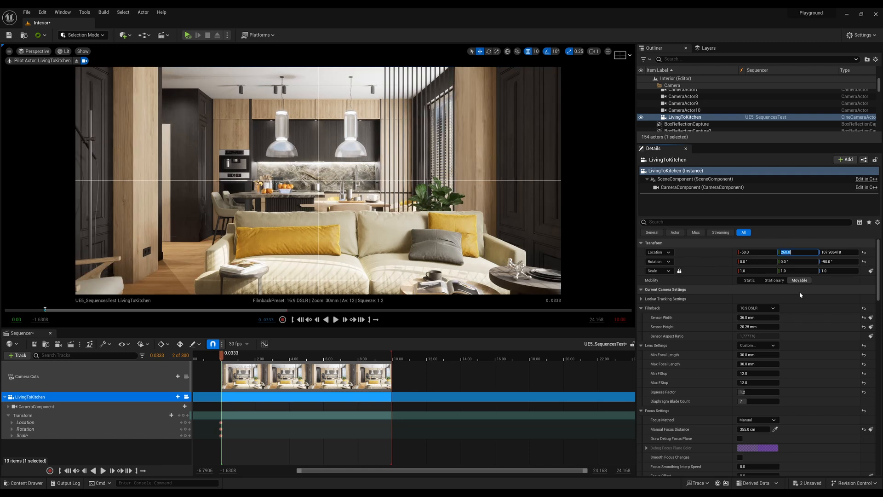
Try Y 150, 250 and 240 for the camera's Location, and set Y to 270.
text(150)
key(Return)
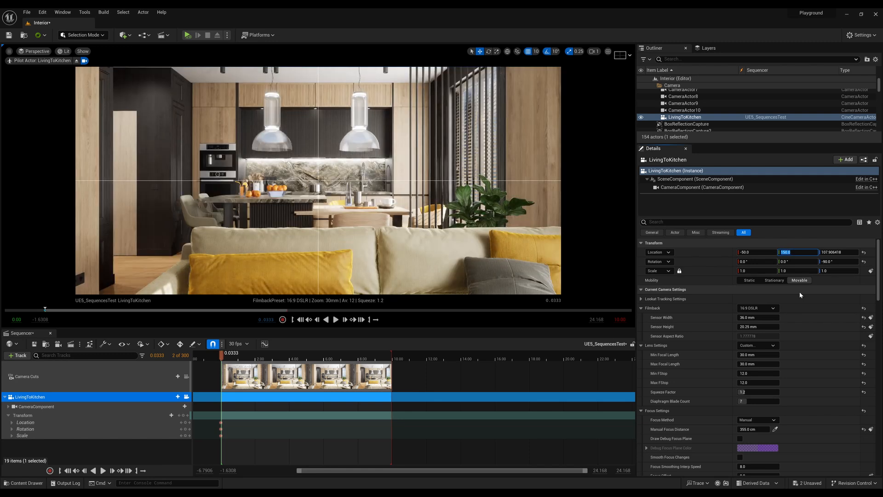
text(250)
key(Return)
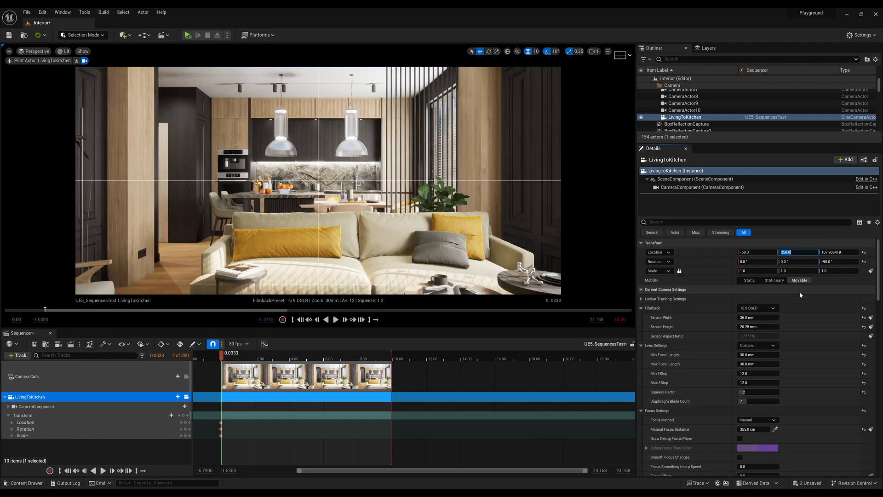
text(240)
key(Return)
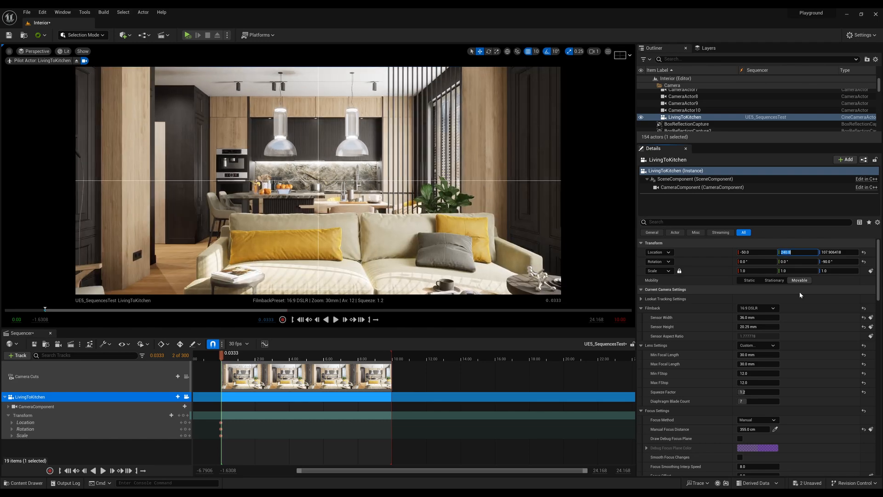
text(270)
key(Return)
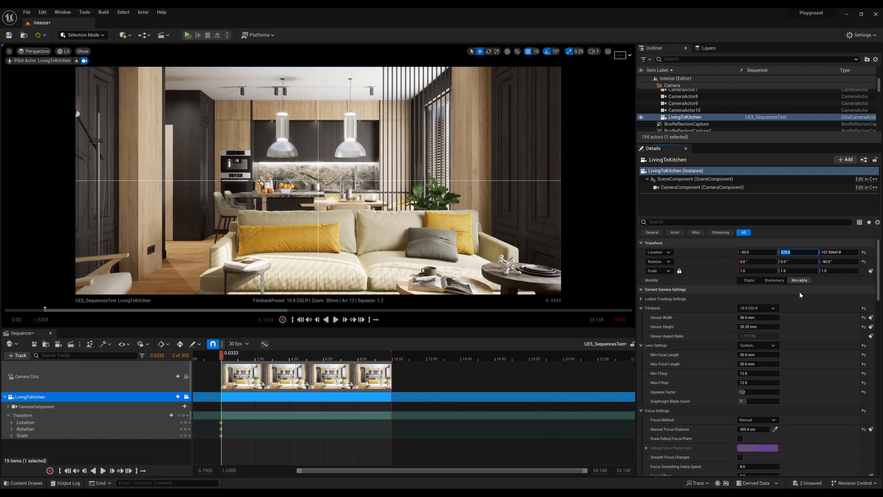
Set the camera's Location Z to 115 after trying 100, 120 and 110, and add a Transform key at 0.0333 seconds.
click(838, 253)
text(100)
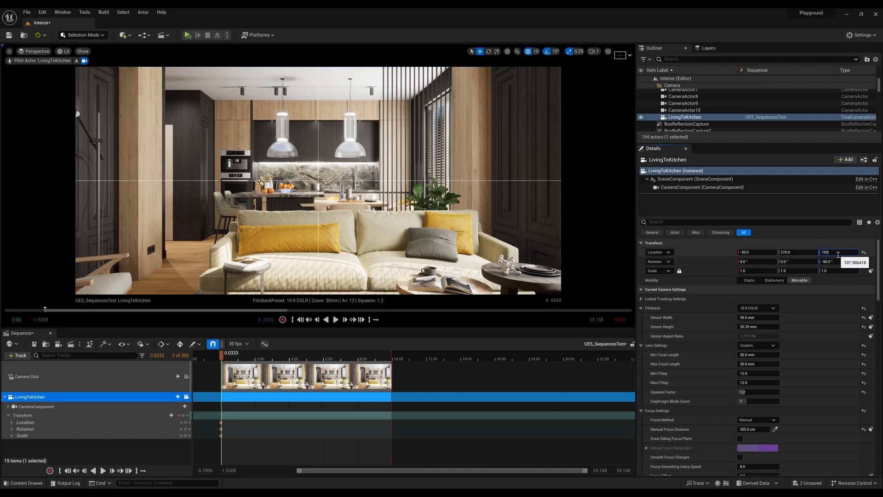
key(Return)
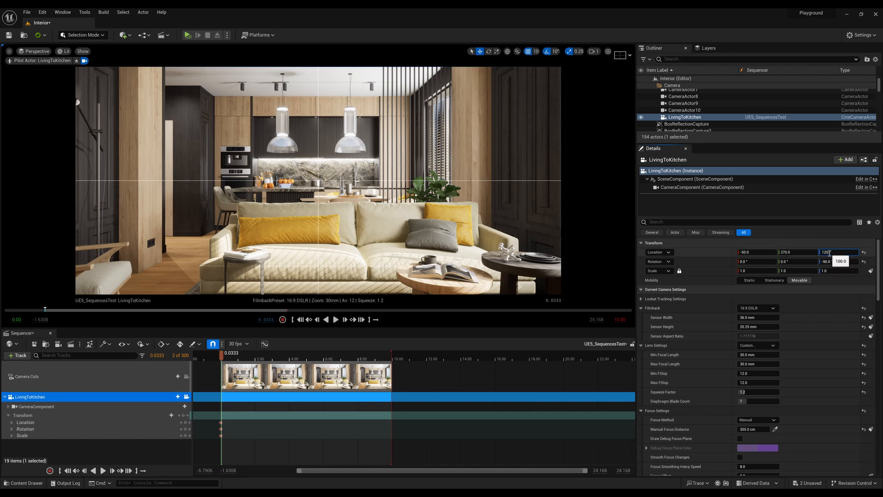
key(Return)
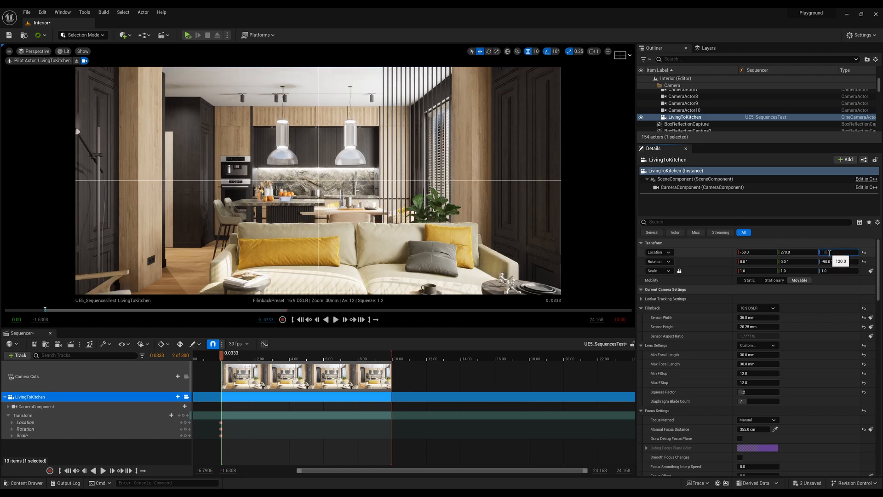
key(Return)
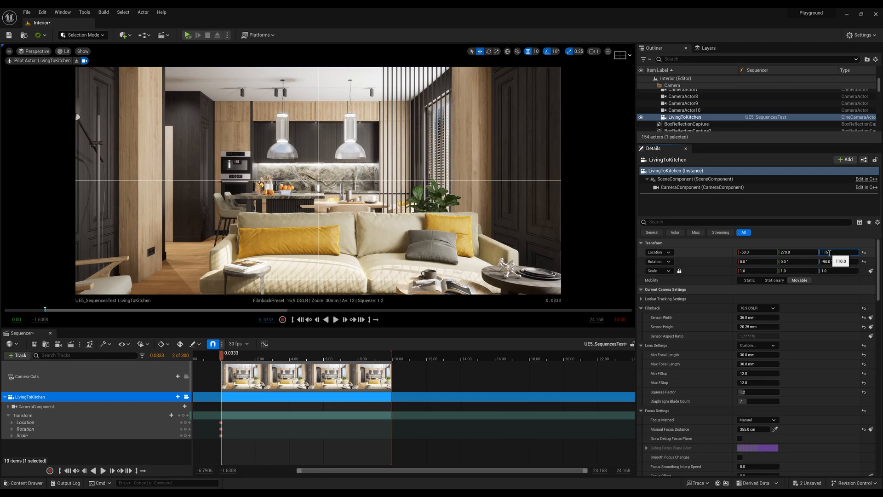
text(115)
key(Return)
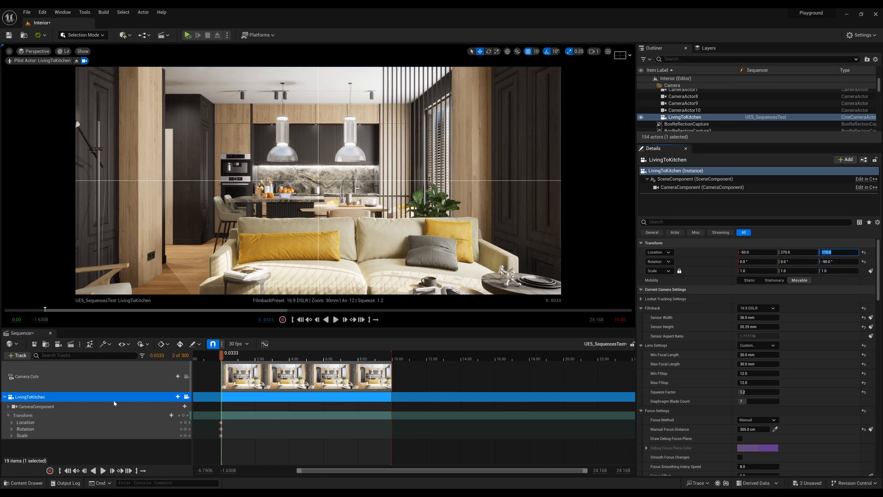
click(184, 416)
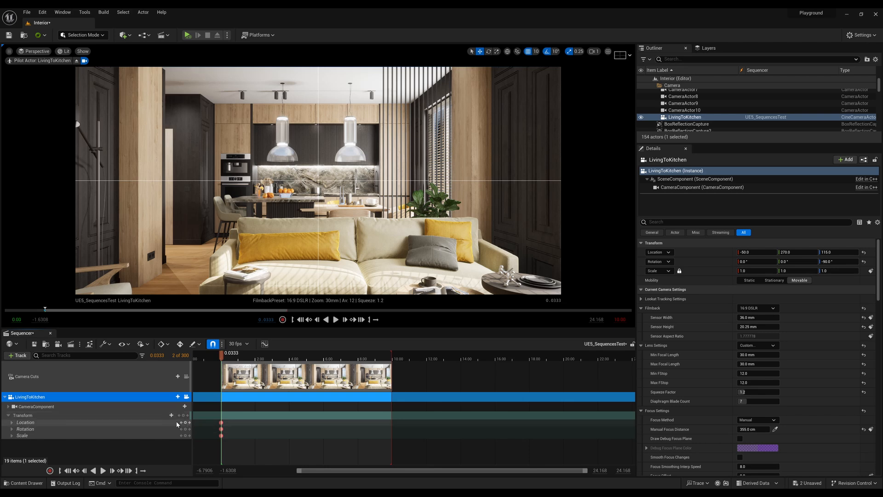
Move the playhead to 0.00 seconds and scrub forward to check the camera's starting position.
click(241, 355)
drag(241, 367, 222, 367)
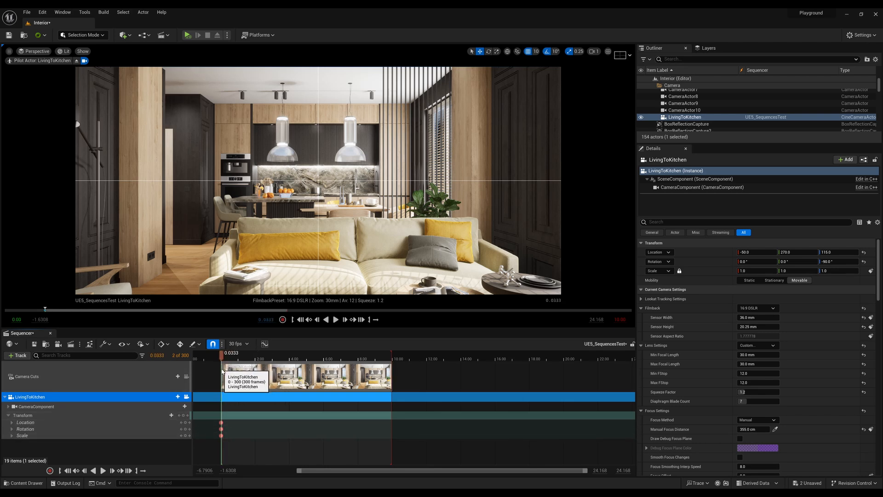
click(161, 355)
text(0)
key(Return)
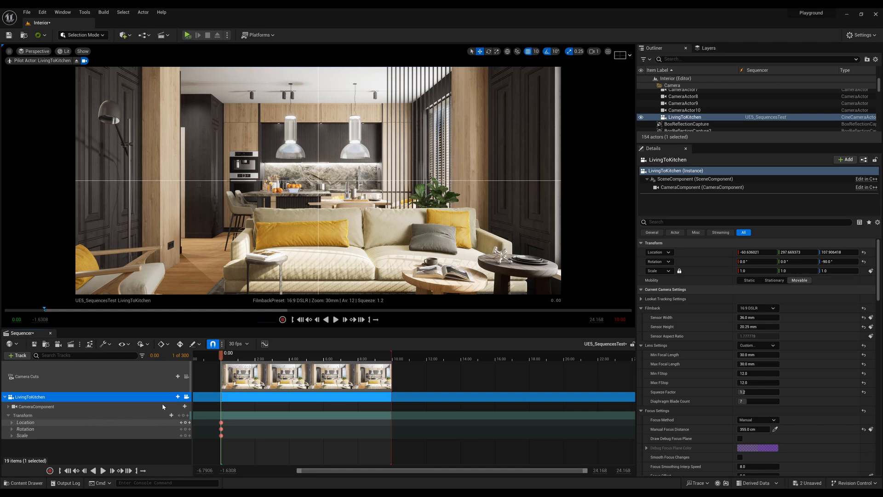
drag(222, 358, 251, 360)
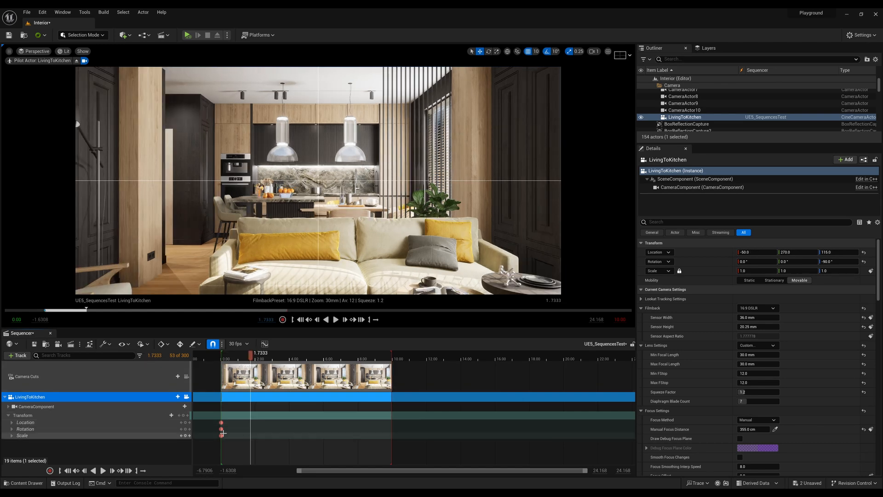
Move the Location, Rotation and Scale keys from 0.0333 seconds onto 0.00 seconds, replacing the original starting keys.
ctrl+scroll(215, 431, up, 10)
ctrl+scroll(252, 431, up, 6)
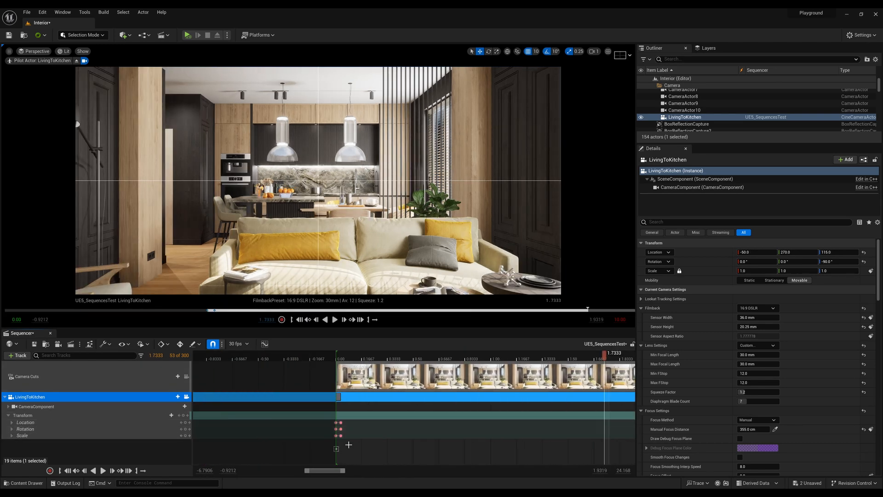
shift+scroll(315, 428, up, 12)
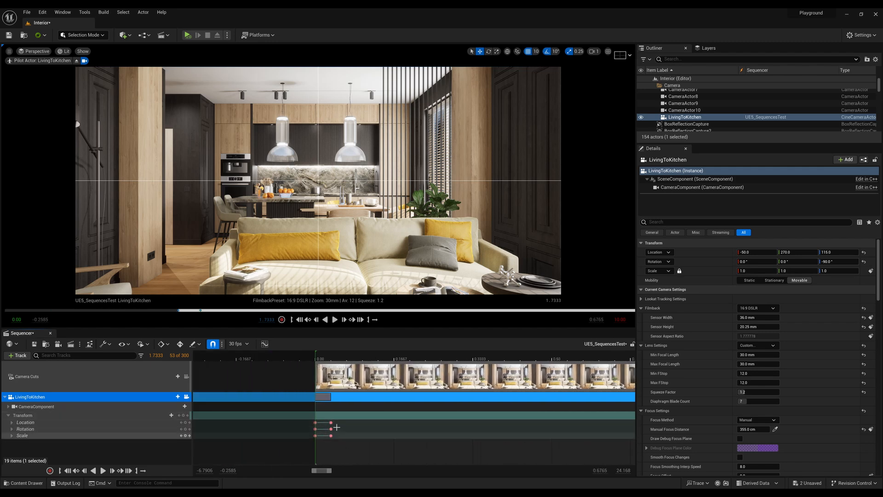
click(331, 422)
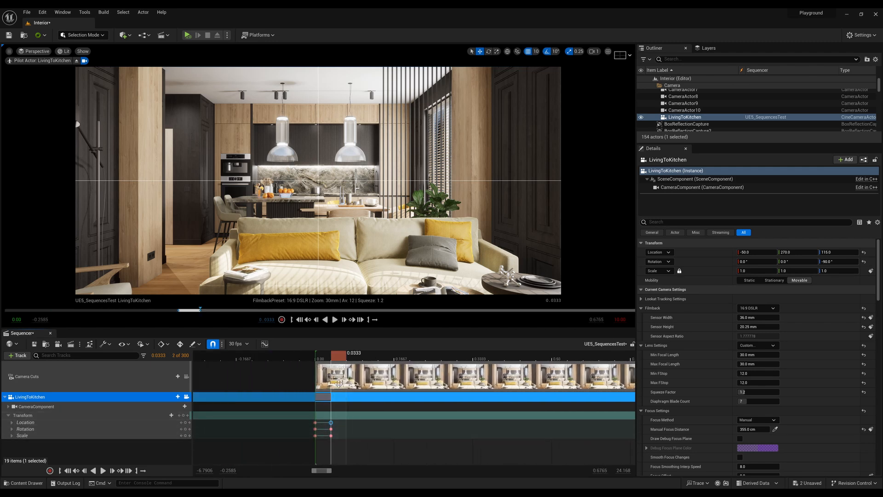
click(322, 362)
drag(310, 445, 319, 422)
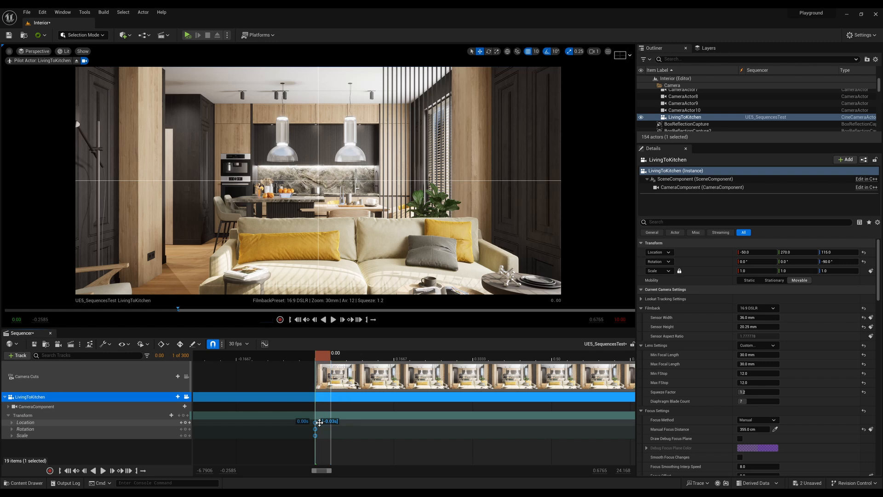
ctrl+scroll(268, 453, down, 20)
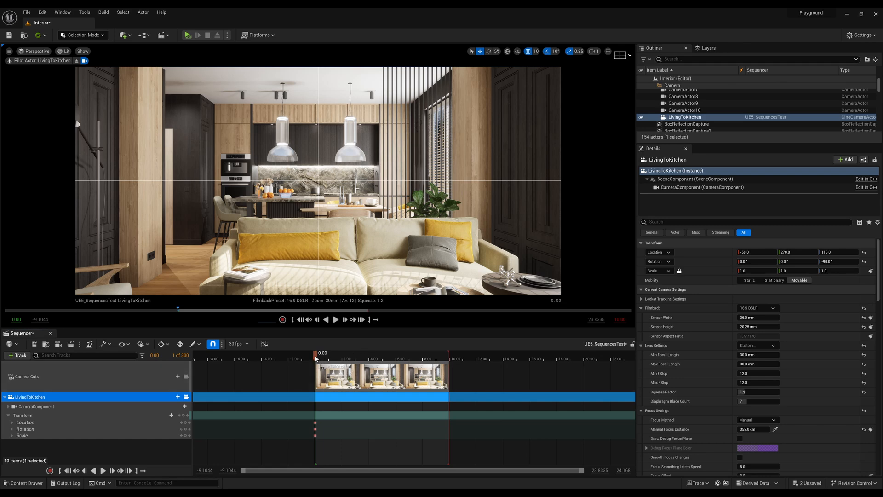
At 10.00 seconds, set the LivingToKitchen camera's Location Y to 4 and add a Transform key.
drag(315, 358, 440, 364)
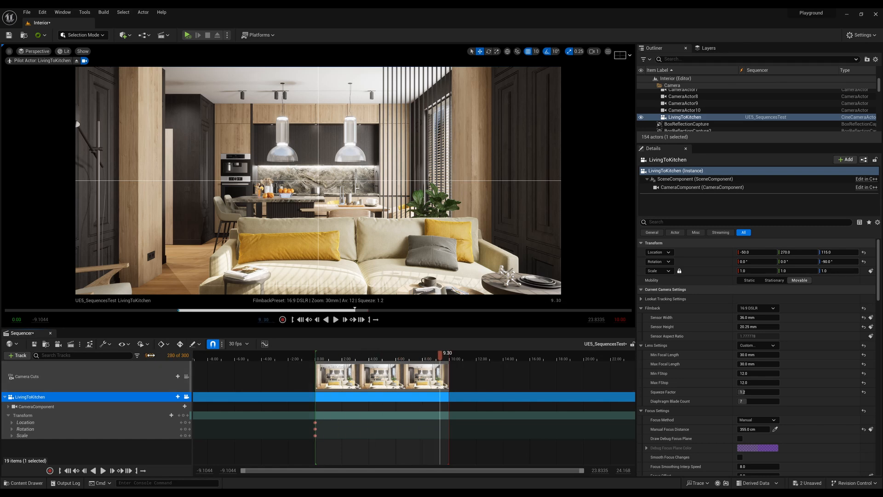
click(153, 356)
text(10)
key(Return)
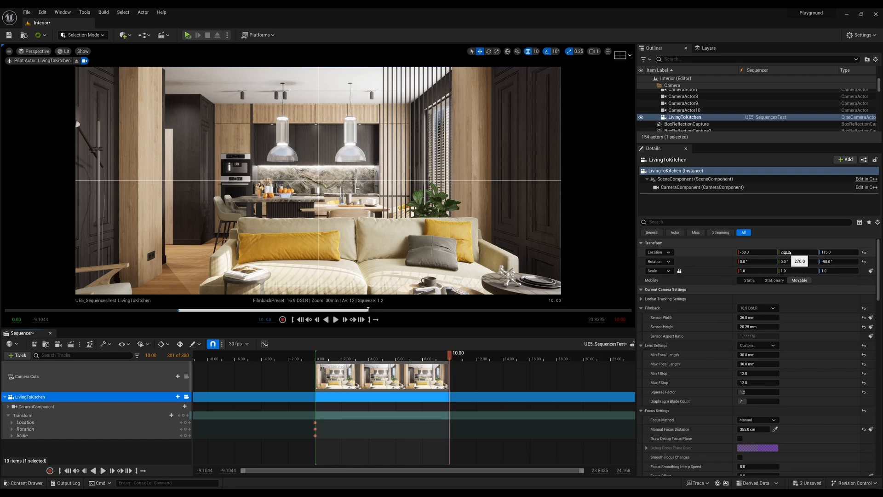
drag(785, 252, 760, 254)
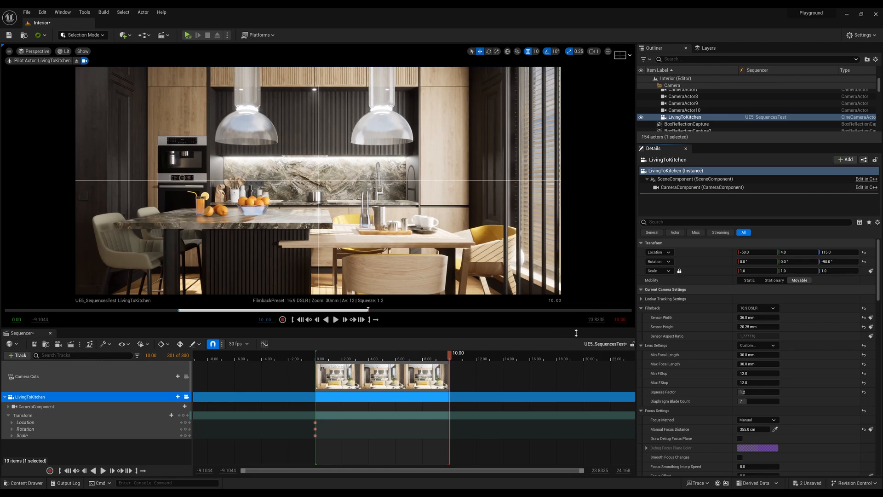
click(184, 415)
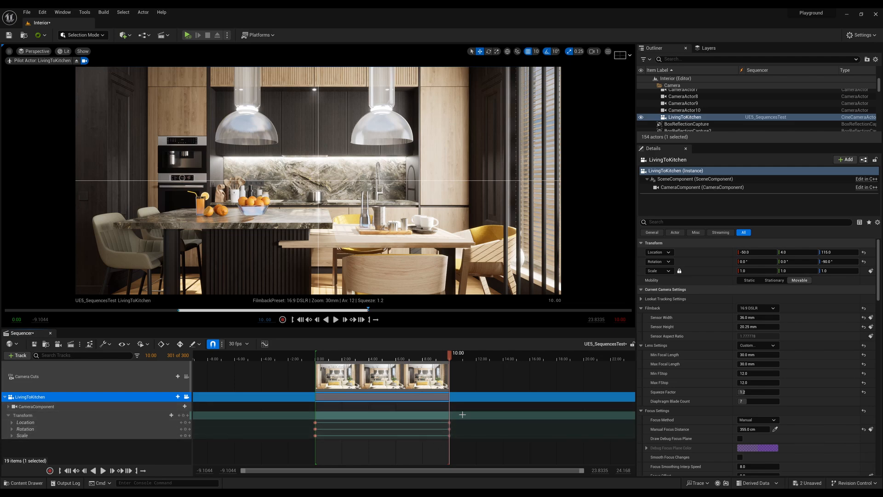
Return the playhead to the start of the sequence and play the camera move toward the kitchen.
click(438, 357)
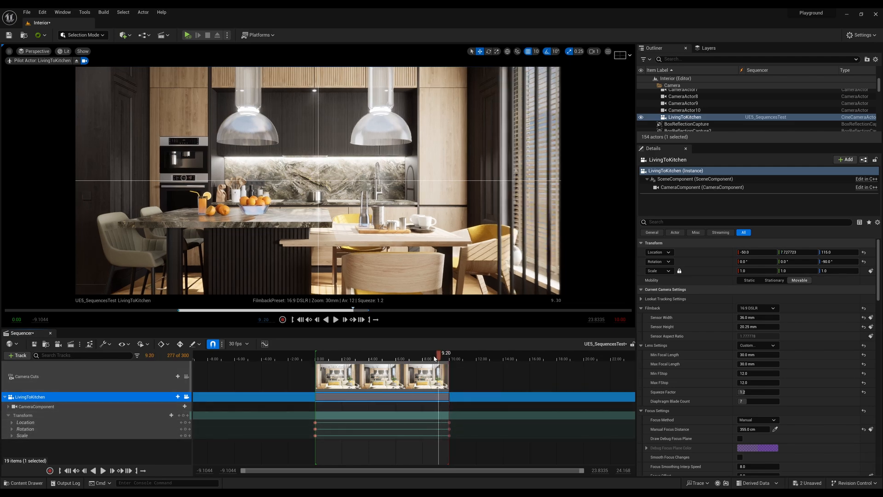
drag(434, 358, 314, 366)
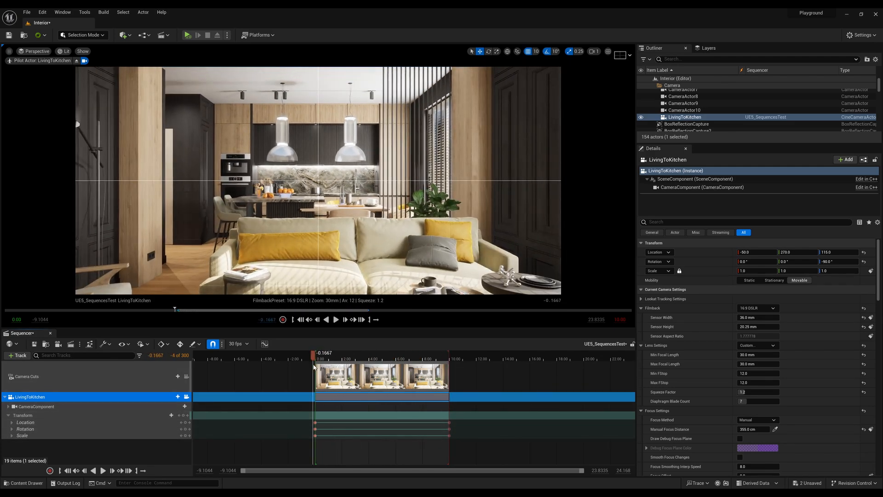
key(space)
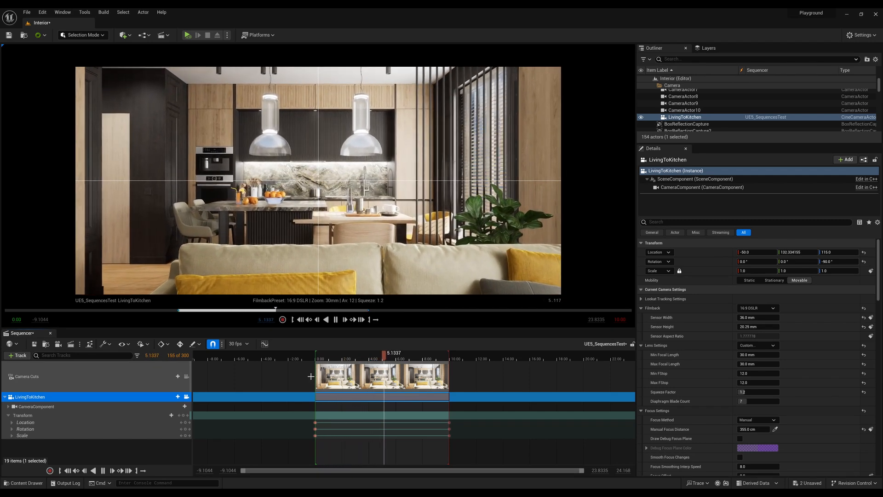
key(space)
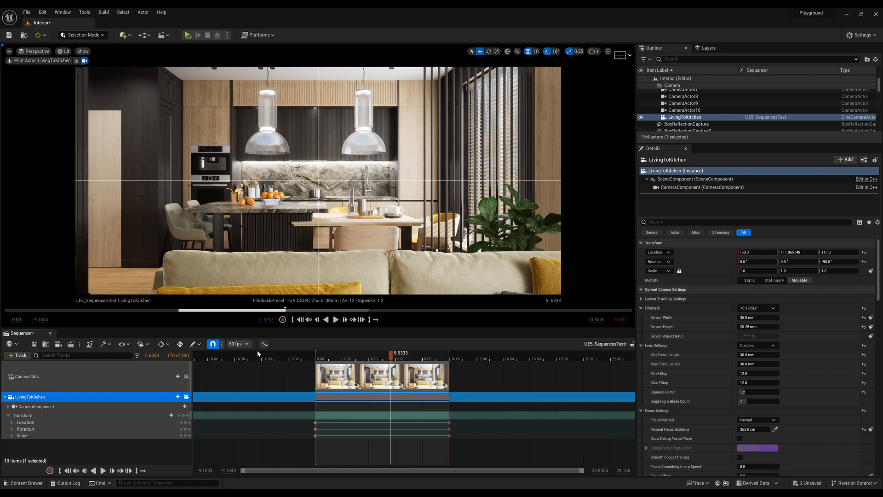
Set the sequence's display rate to 24 fps and open the curve editor for LivingToKitchen.
click(246, 346)
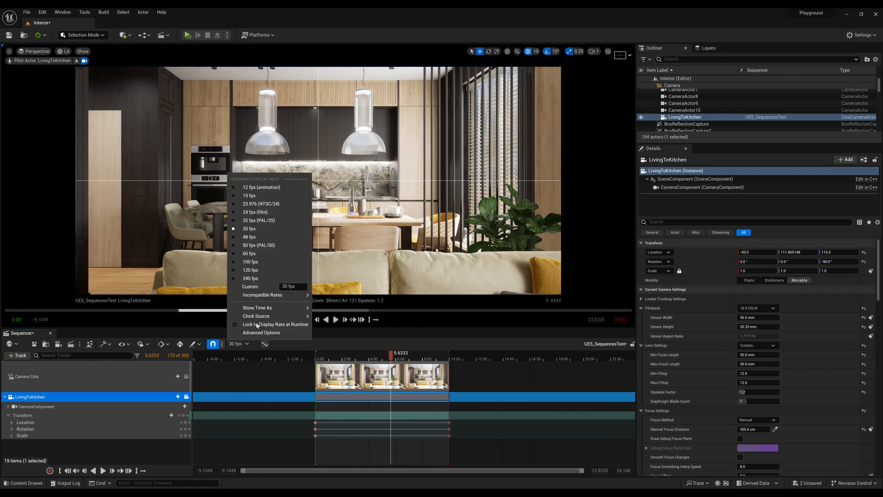
click(249, 212)
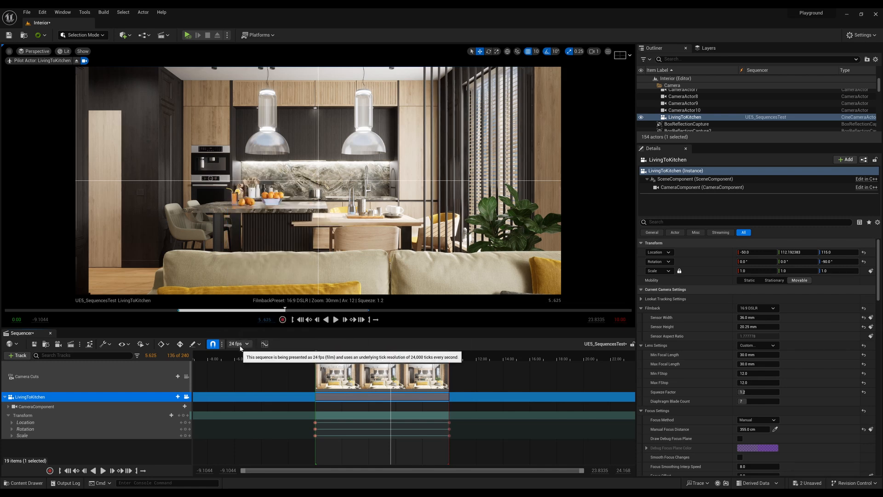
click(264, 345)
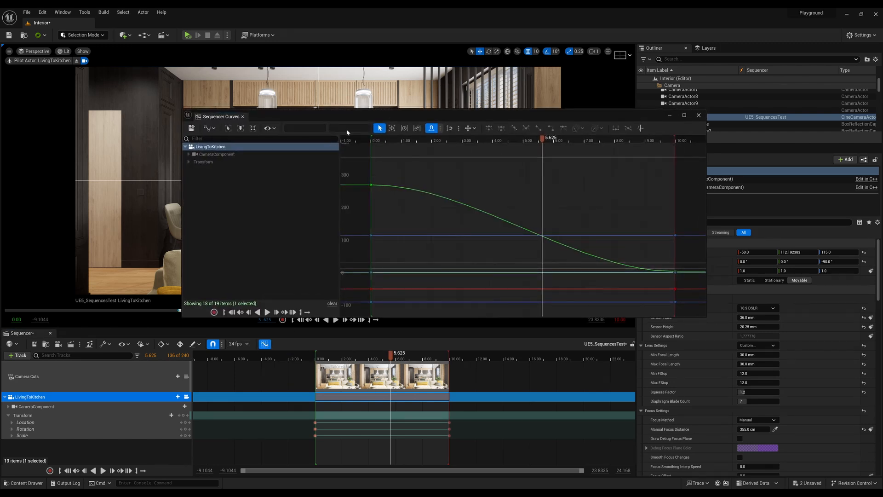
drag(350, 114, 308, 81)
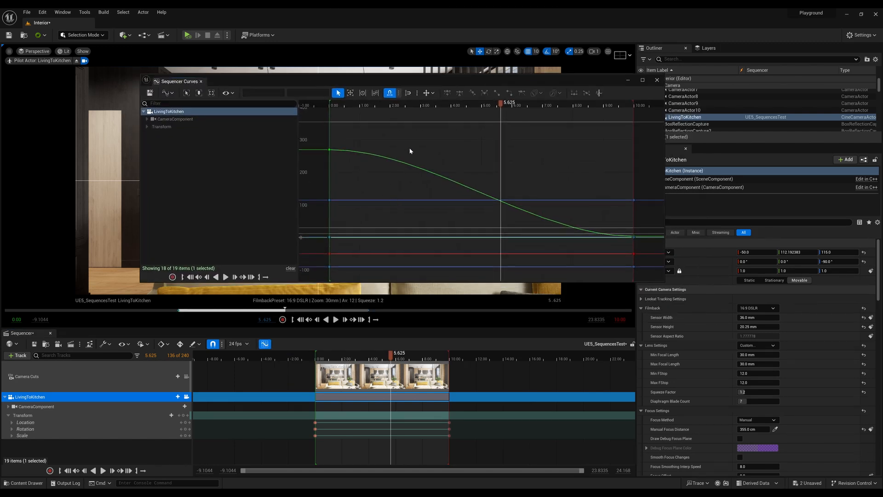
Select all of the camera's Transform keys in the curve editor and set them to linear interpolation.
click(178, 128)
scroll(482, 157, down, 11)
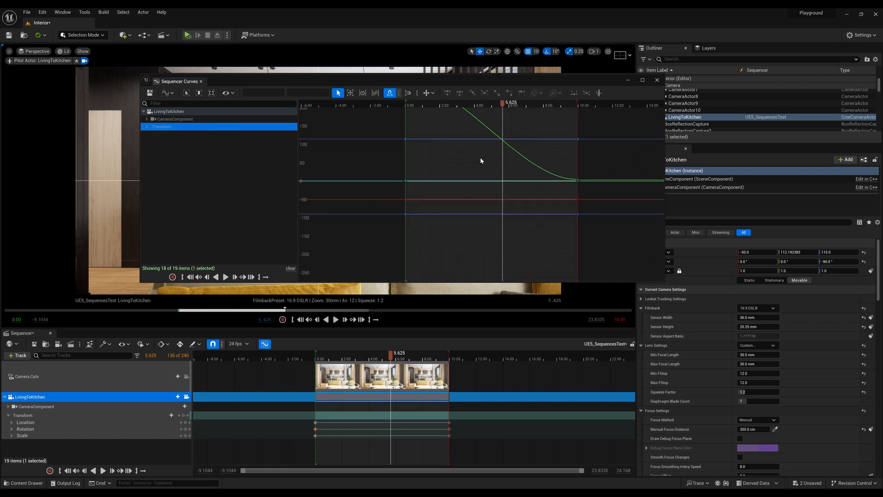
click(456, 182)
right_drag(466, 159, 405, 212)
key(ctrl+a)
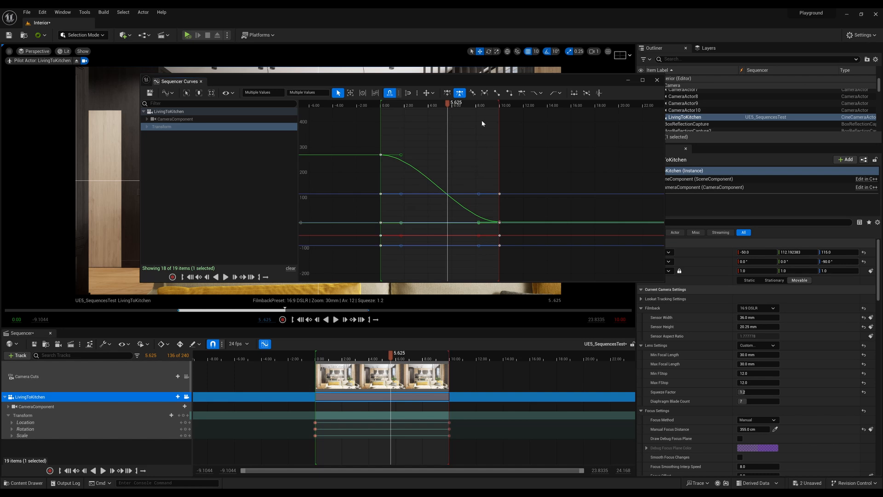
click(496, 93)
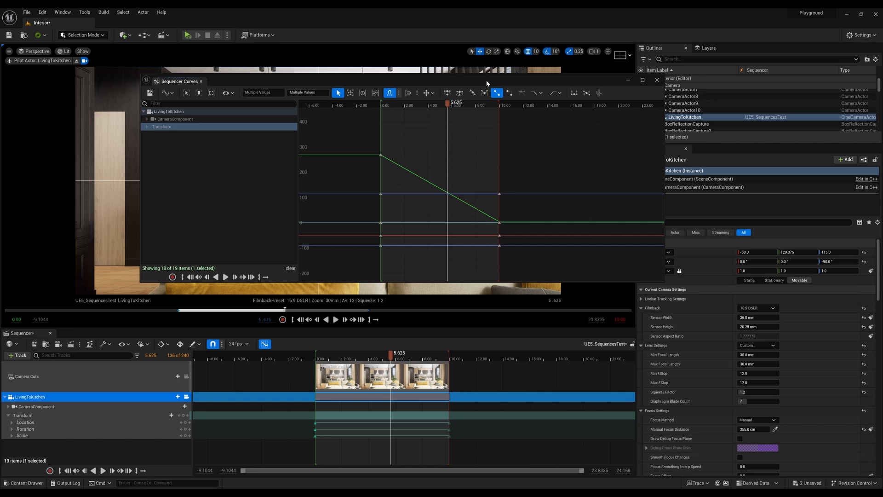
drag(487, 84, 882, 154)
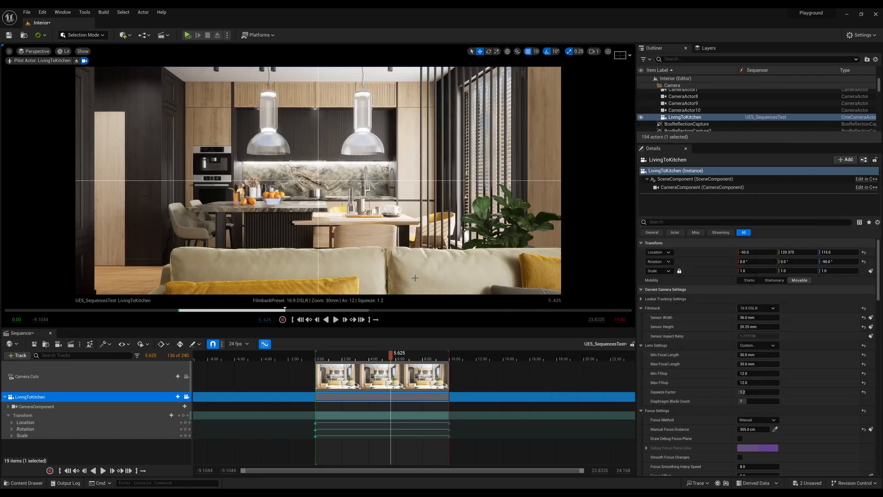
Play the opening seconds of the sequence to check the camera move with linear interpolation.
drag(394, 358, 316, 370)
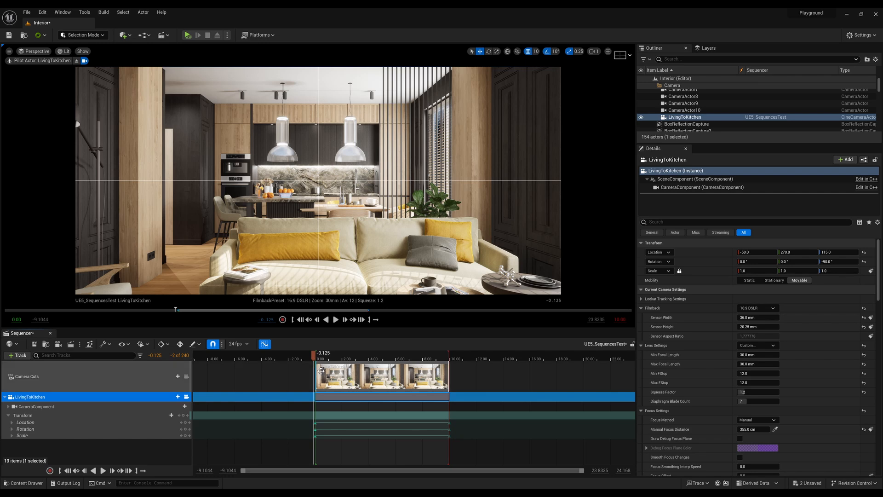
key(space)
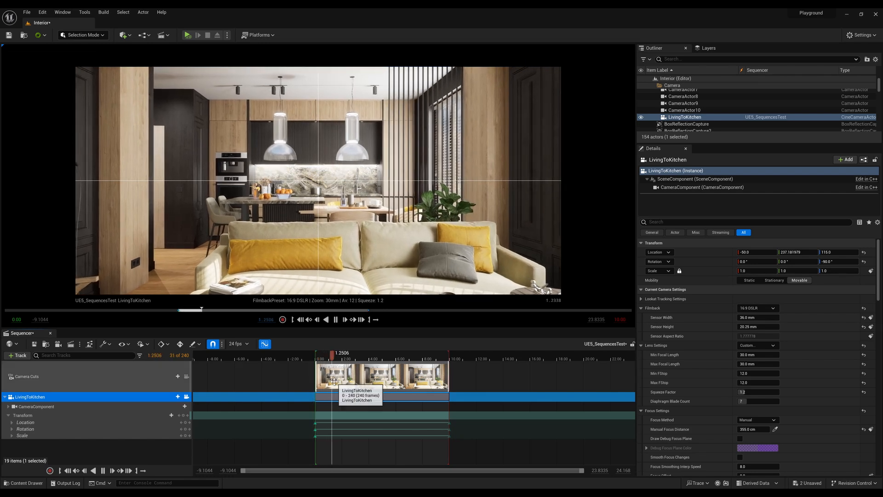
key(space)
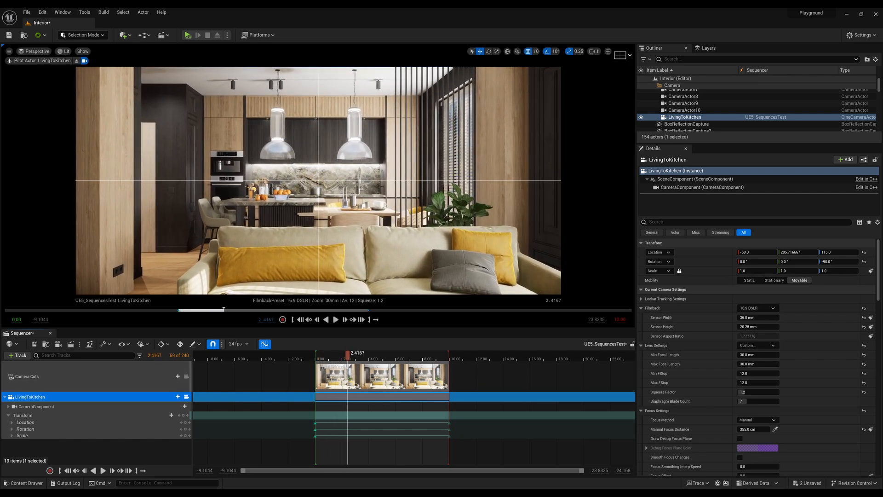
Try cubic interpolation with automatic tangents on the selected Transform keys.
drag(882, 124, 536, 125)
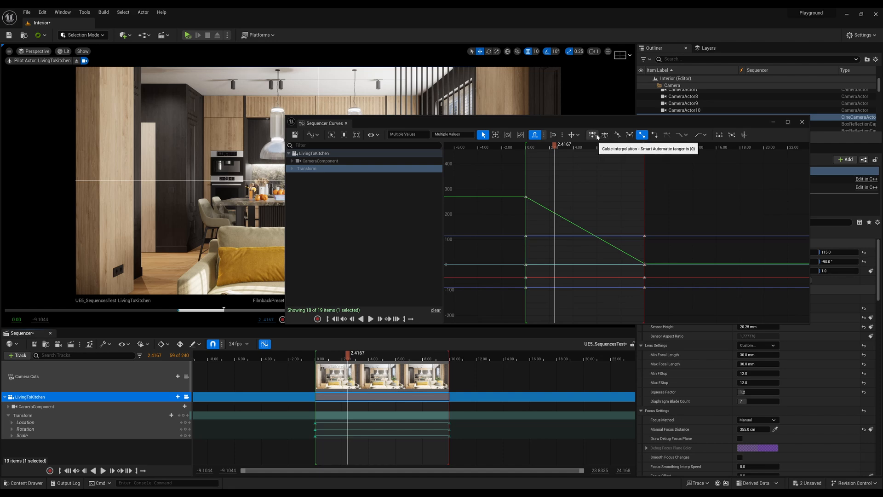
click(604, 136)
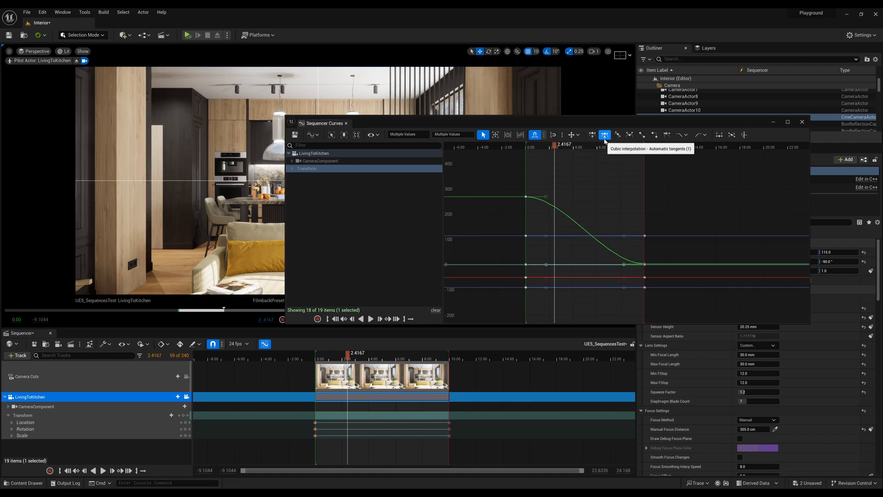
drag(565, 123, 751, 95)
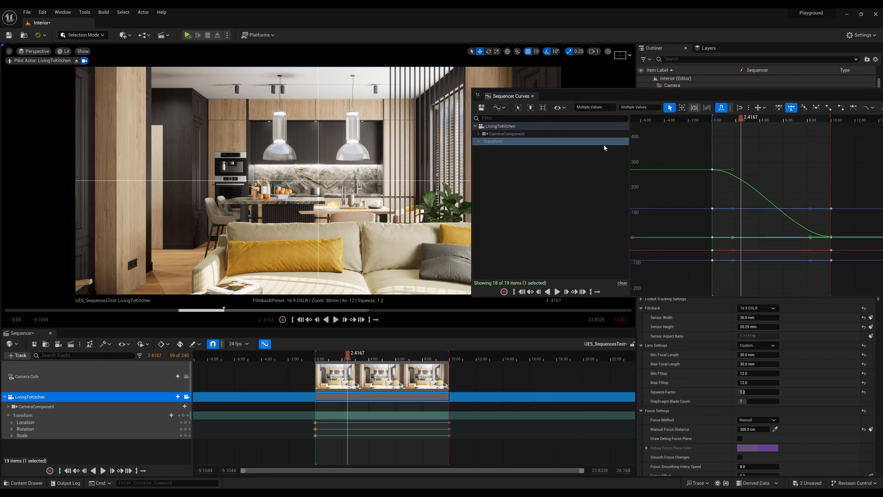
drag(473, 205, 634, 205)
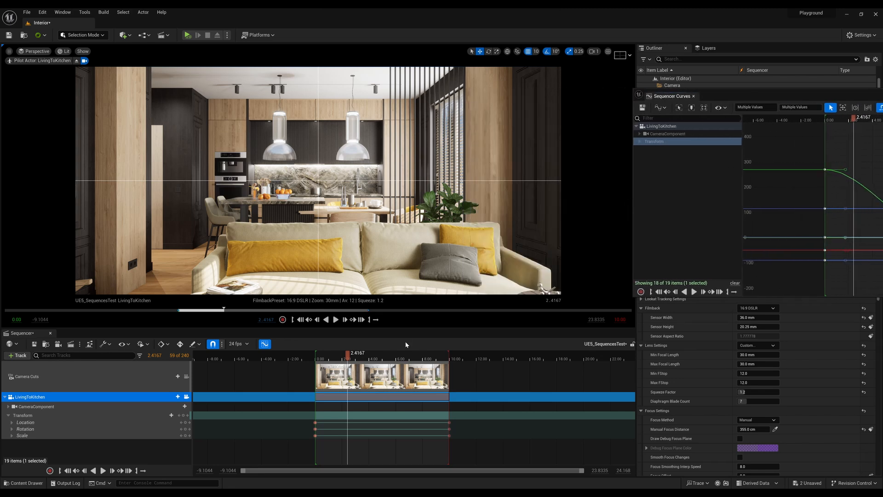
Play the sequence from its start to check the camera's easing with cubic interpolation.
drag(347, 358, 315, 359)
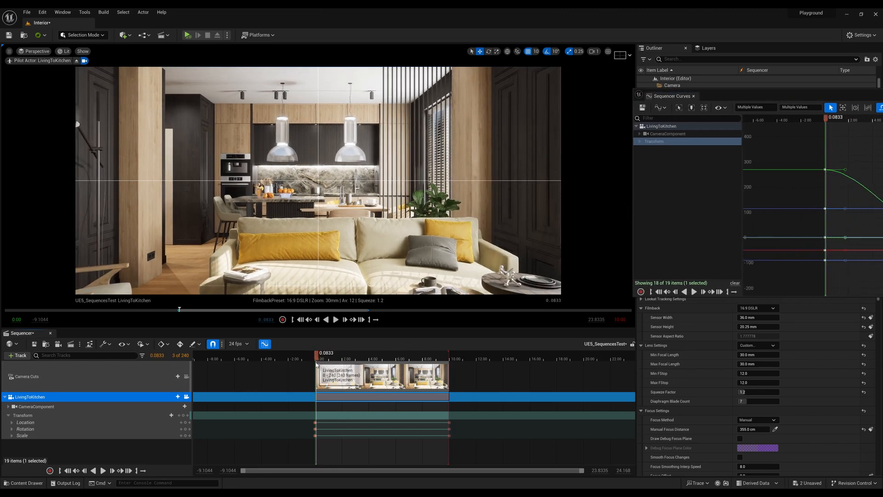
key(space)
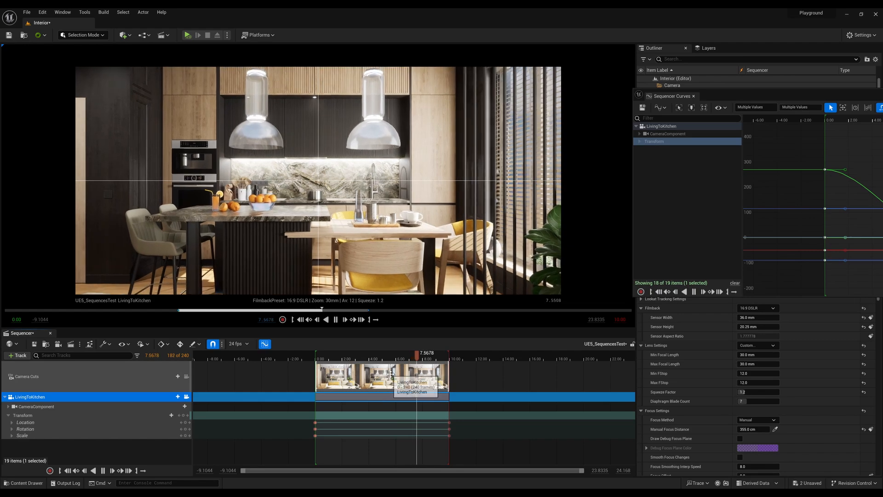
key(space)
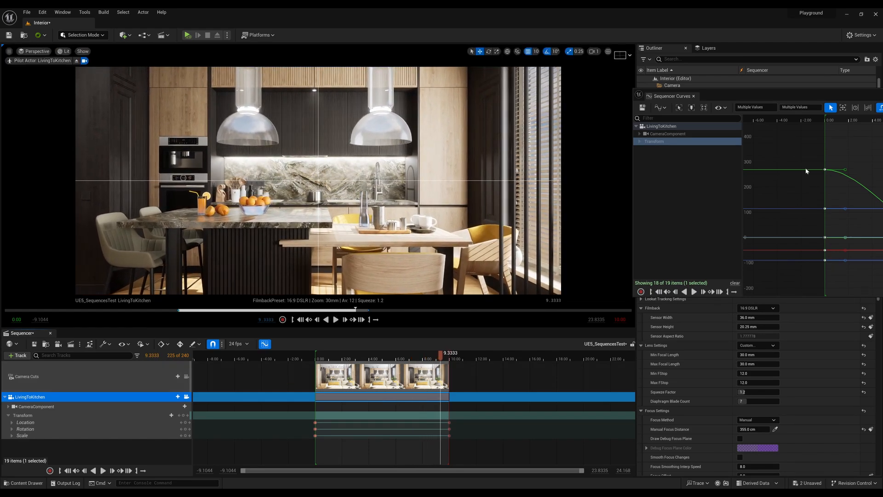
Set the selected Transform keys back to linear interpolation, save the sequence and play it to the end.
drag(672, 96, 390, 95)
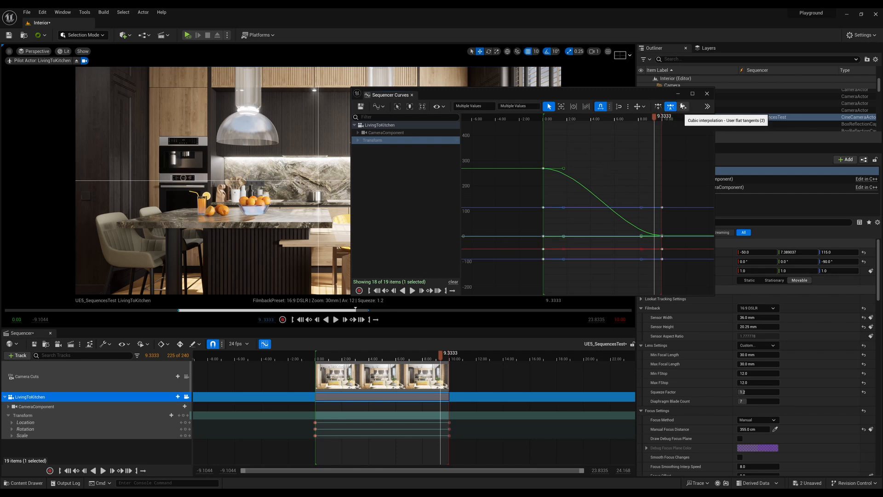
drag(655, 96, 593, 86)
drag(652, 115, 757, 112)
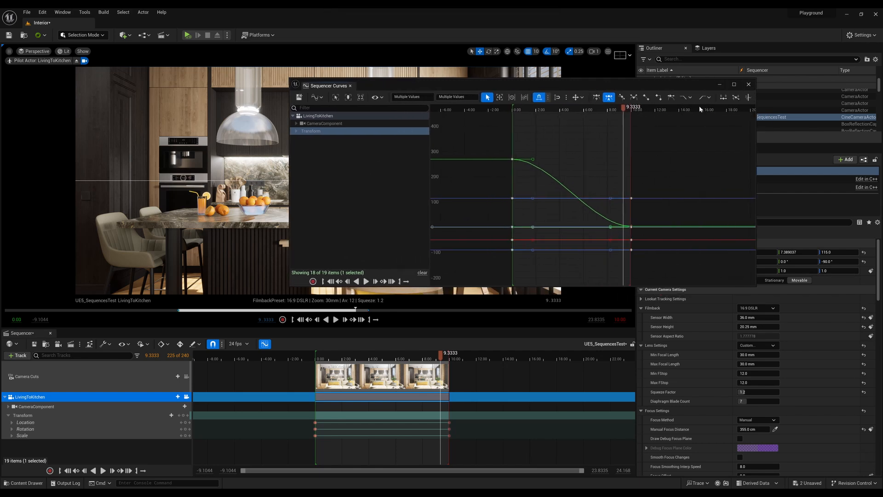
click(645, 97)
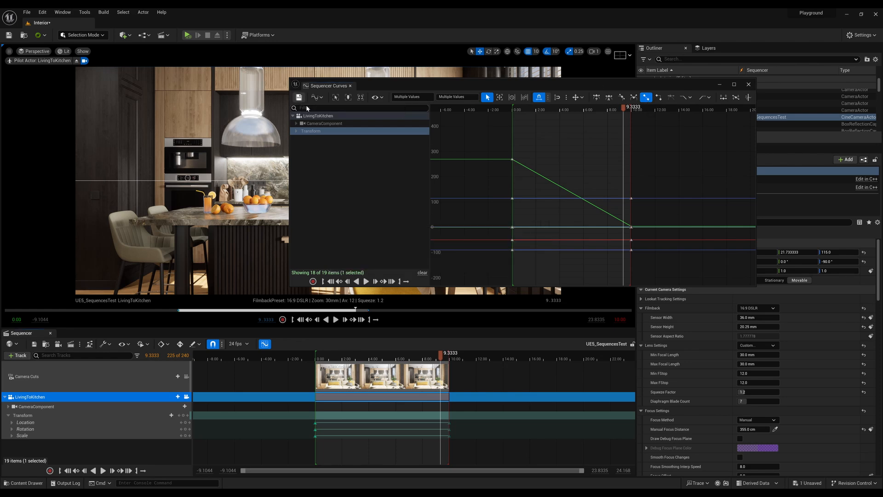
drag(418, 88, 882, 179)
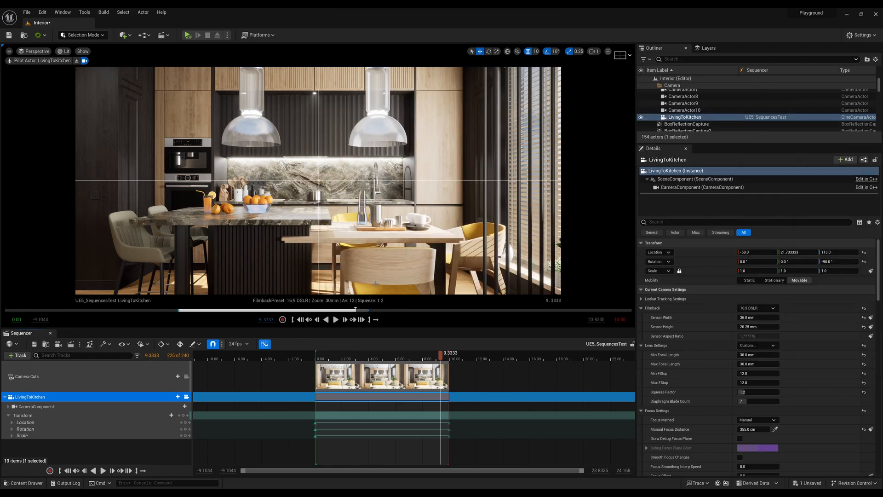
key(space)
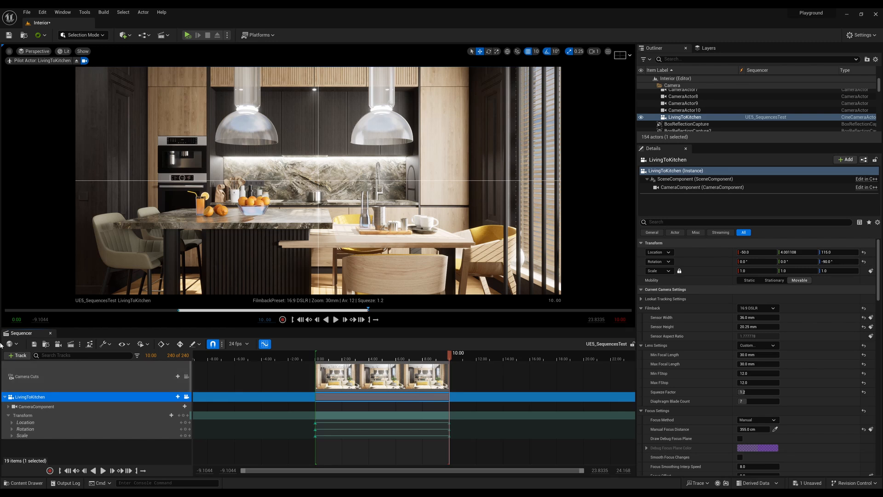
Collapse the LivingToKitchen track and add RectLight4 from the level to the sequence.
click(4, 397)
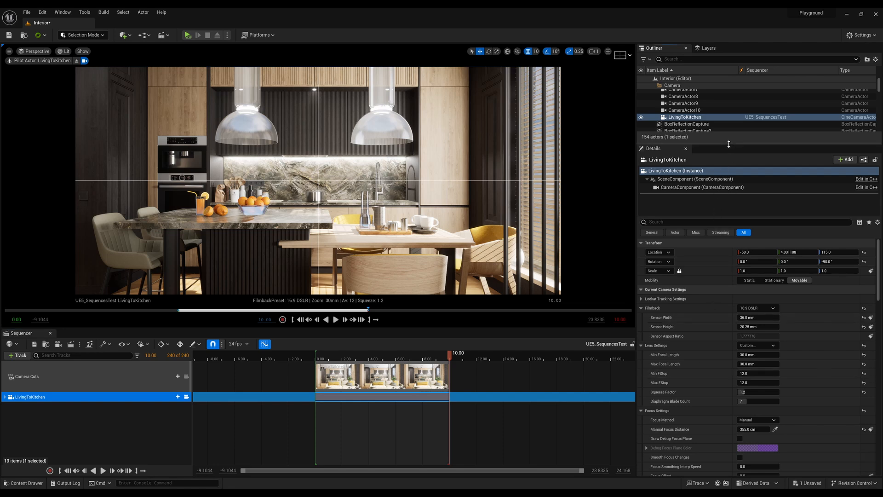
drag(728, 144, 729, 306)
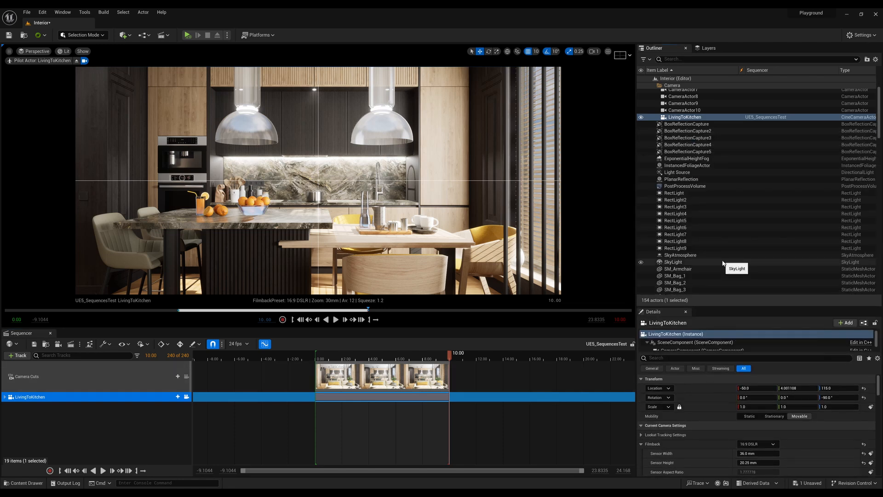
scroll(722, 263, up, 4)
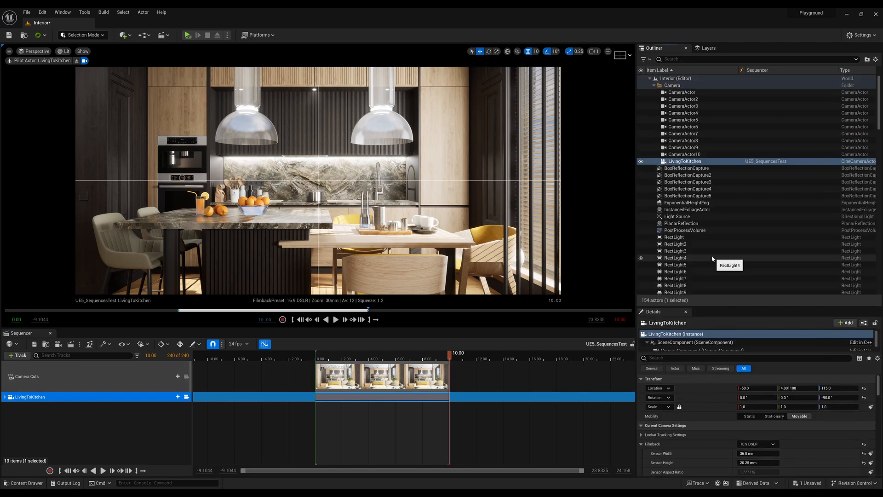
click(654, 86)
click(676, 182)
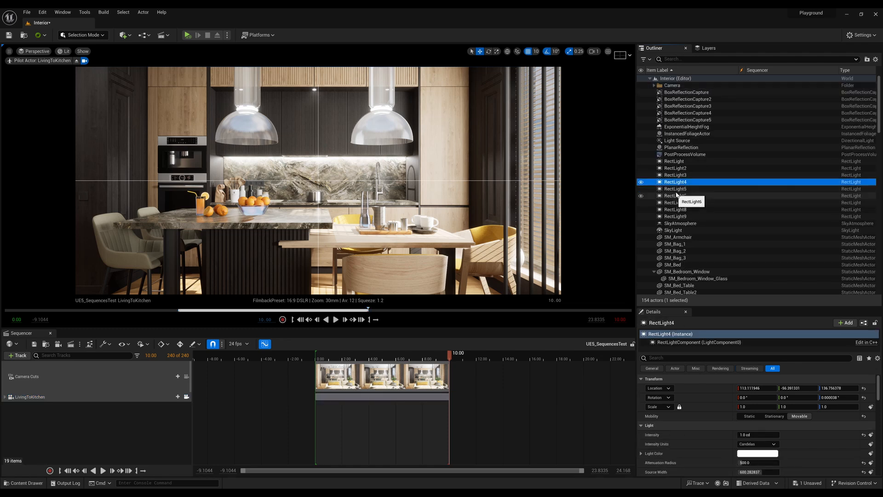
drag(676, 182, 68, 424)
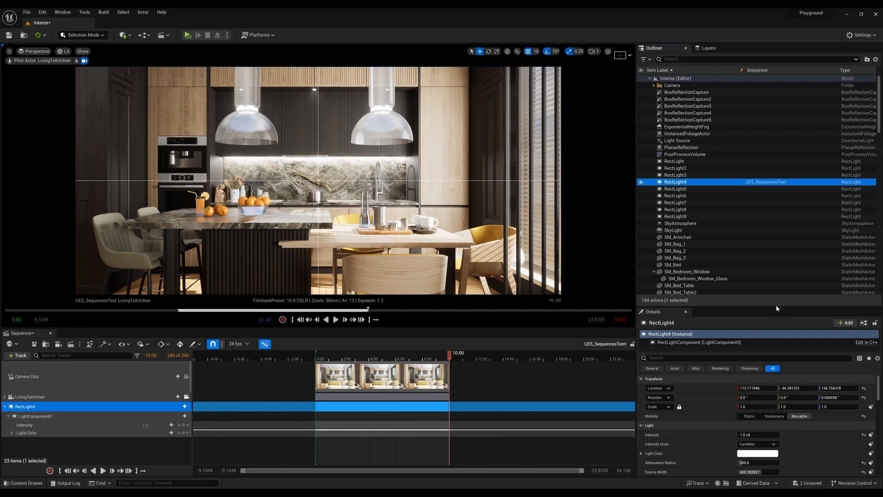
Examine the keyable properties of the LivingToKitchen camera and RectLight4 in their details.
drag(777, 307, 777, 146)
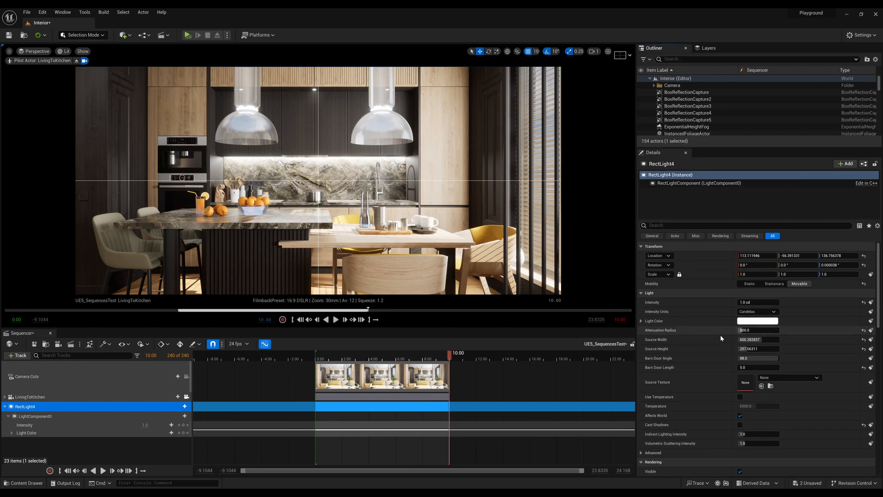
click(57, 398)
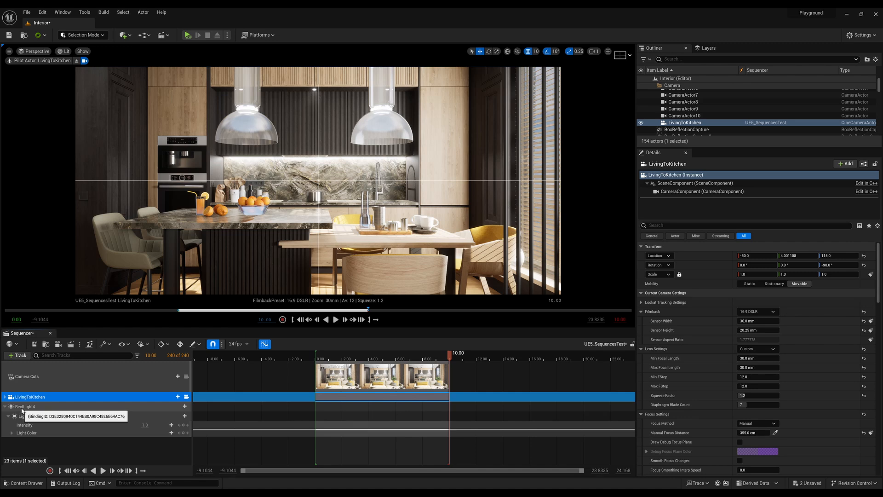
click(22, 407)
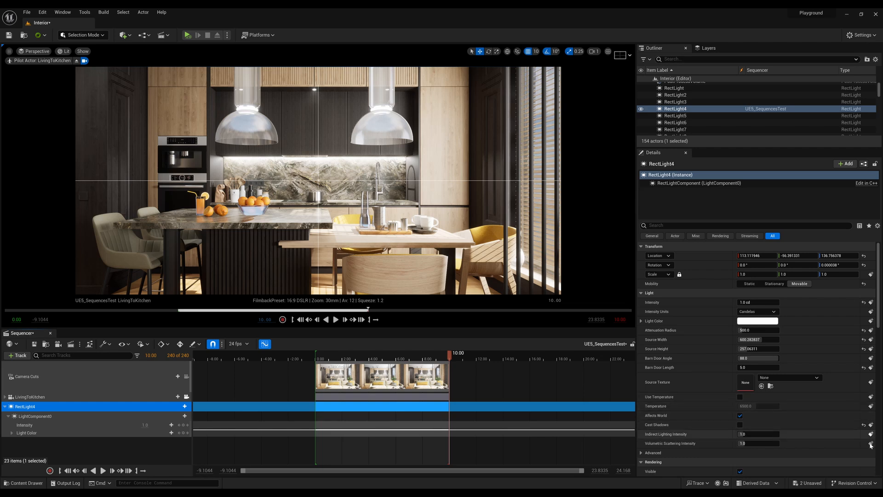
scroll(788, 407, down, 2)
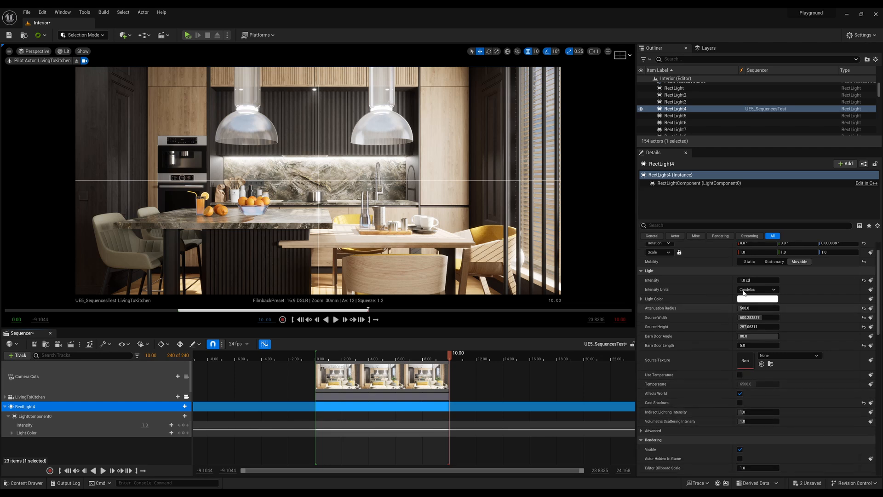
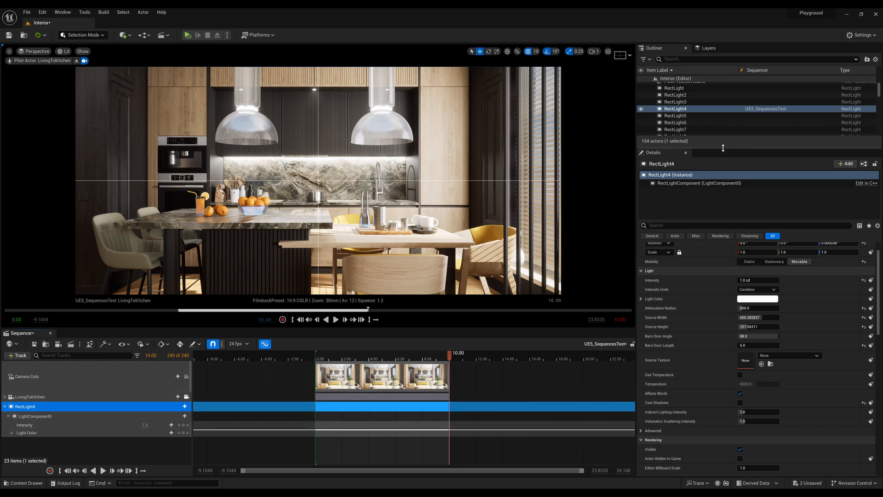
Enlarge the Outliner, delete RectLight4 from the sequence and save it with only the LivingToKitchen camera and camera cuts.
drag(724, 147, 718, 250)
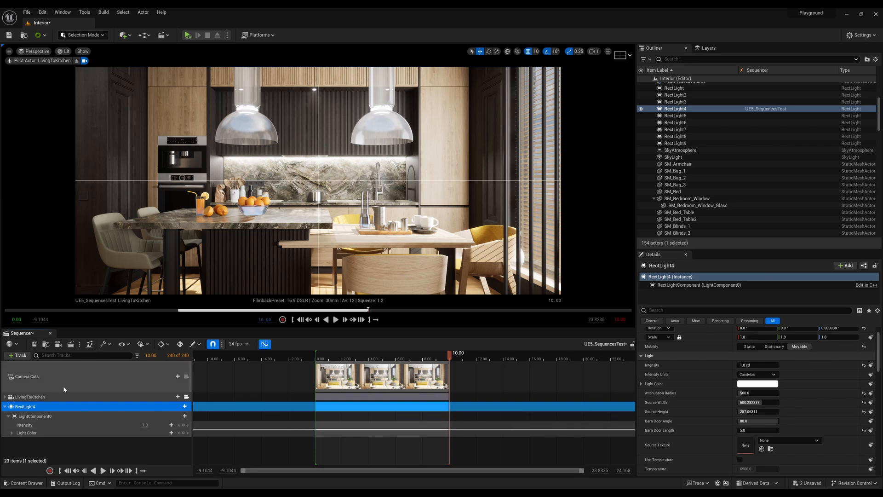
click(35, 344)
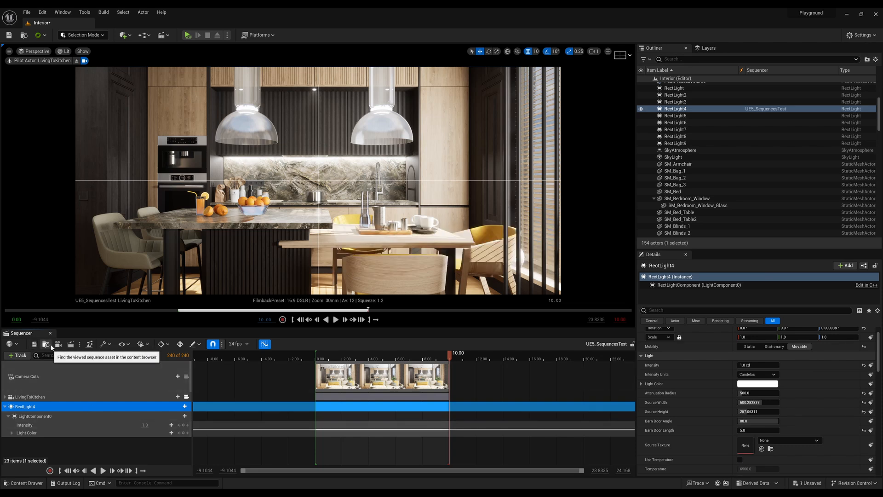
right_click(39, 408)
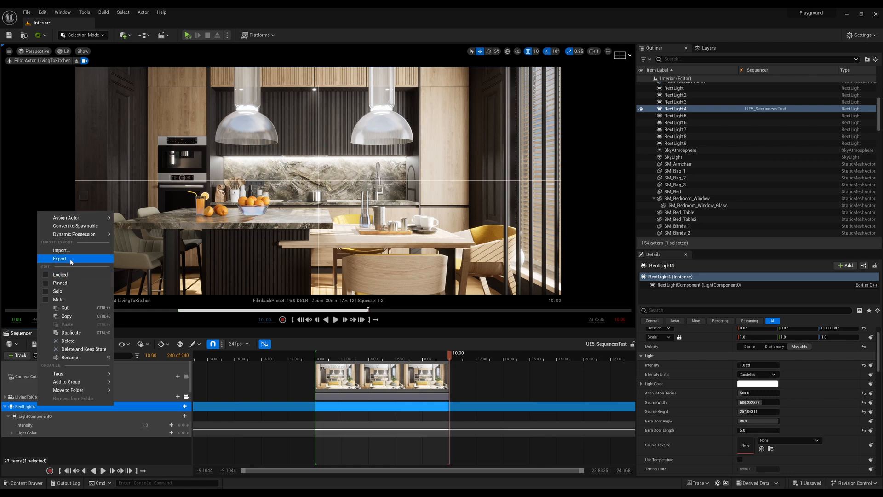
click(68, 341)
click(70, 390)
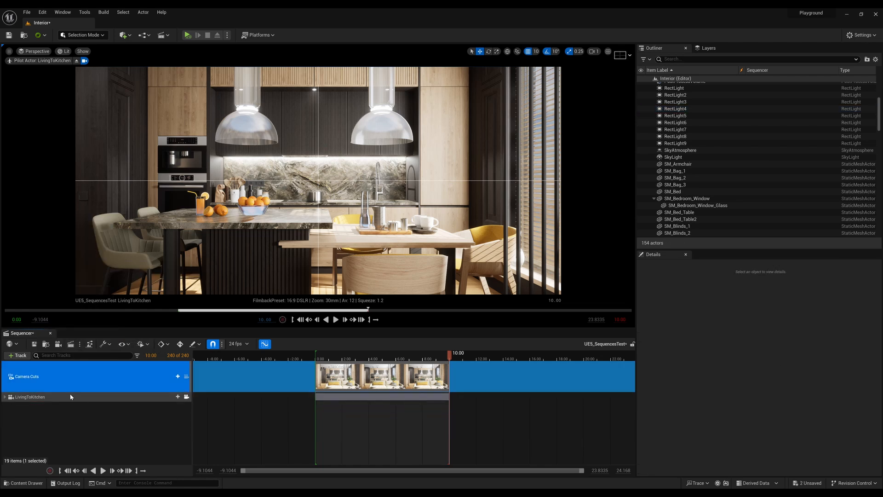
click(76, 399)
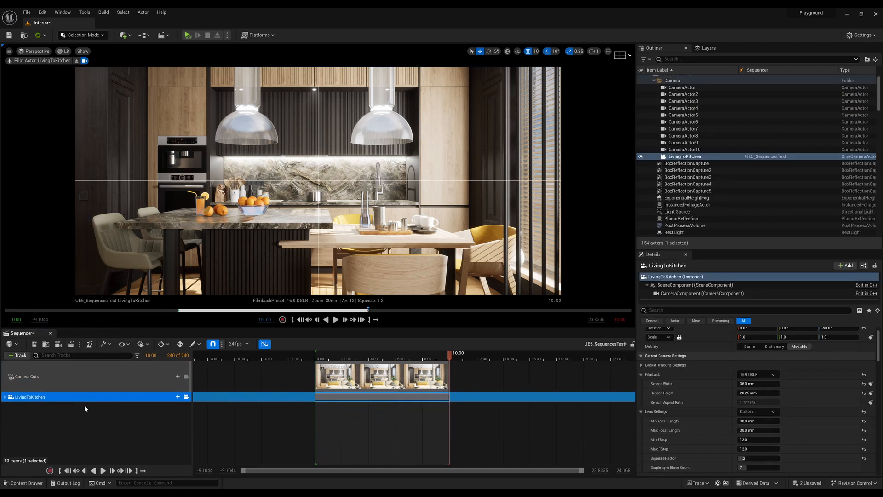
click(36, 344)
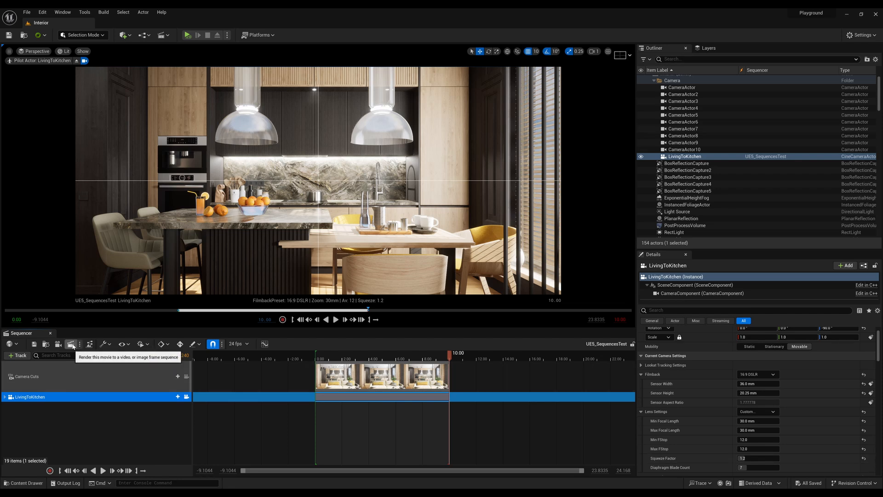
Send the sequence to the Movie Render Queue and open the render settings of the UE5_SequencesTest job.
click(71, 344)
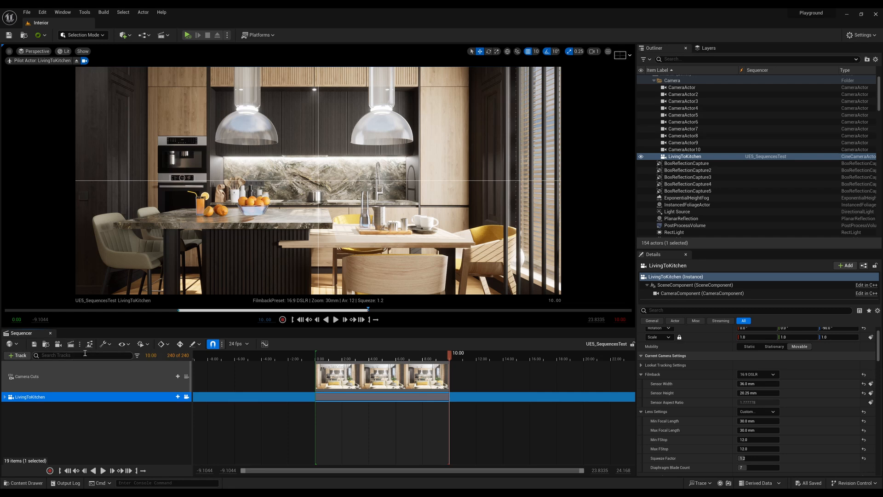
drag(392, 147, 351, 109)
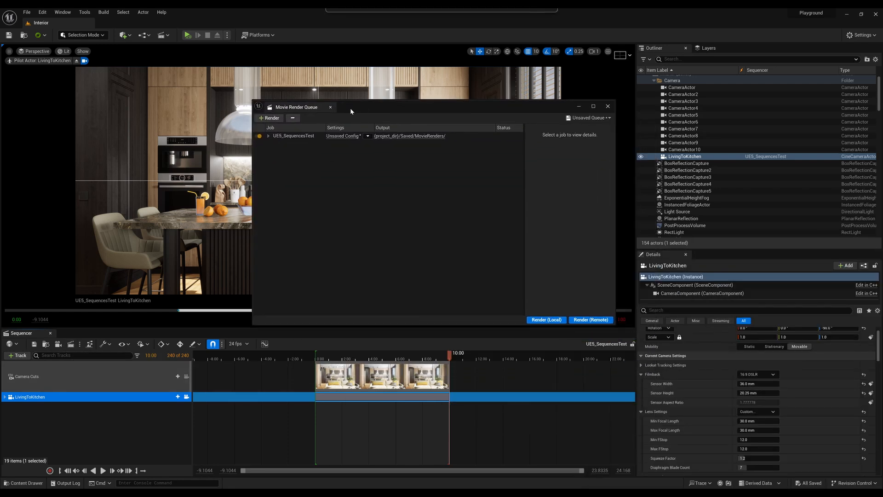
click(290, 138)
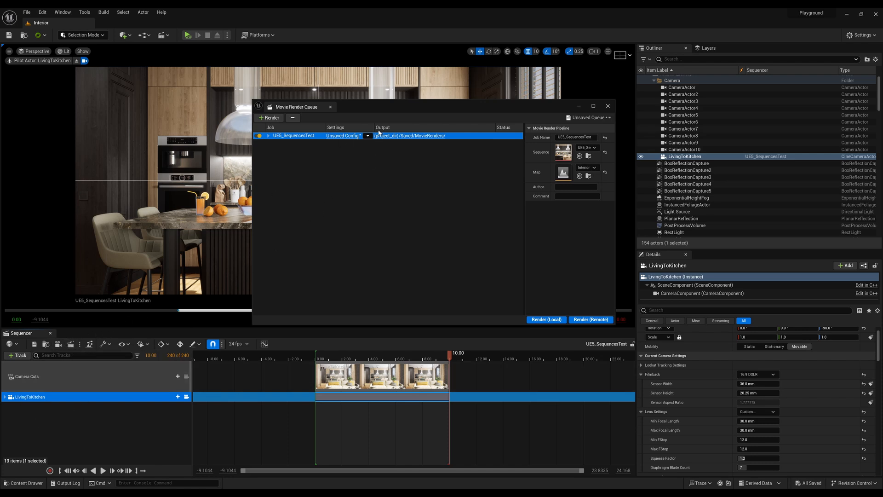
drag(377, 114, 379, 100)
click(346, 121)
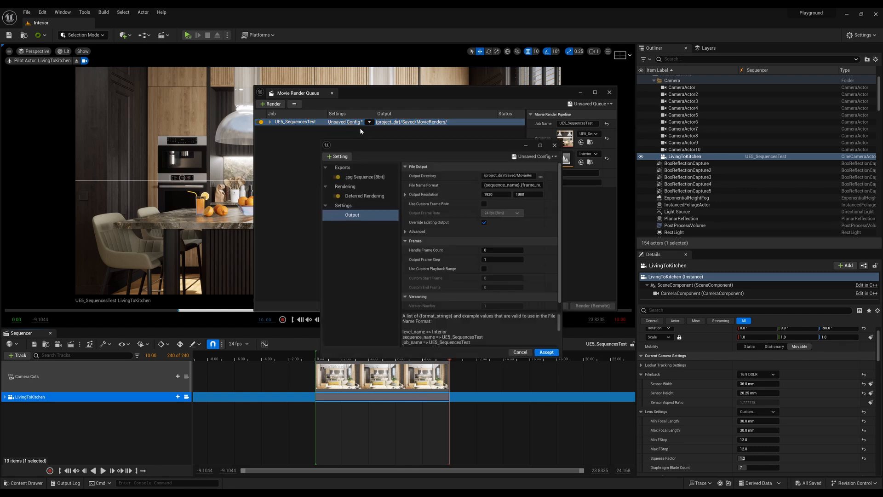
drag(366, 145, 343, 146)
drag(395, 138, 373, 136)
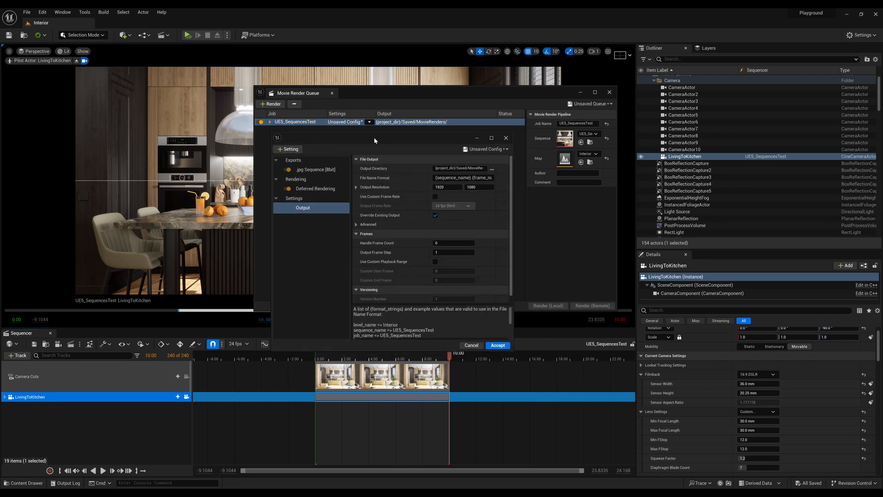
drag(513, 197, 576, 197)
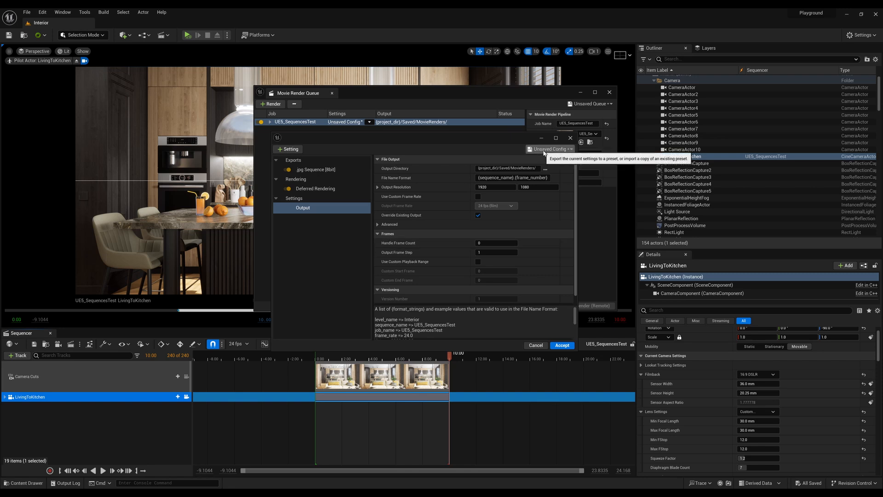
Load the Still_Draft preset into the job's render settings.
click(571, 149)
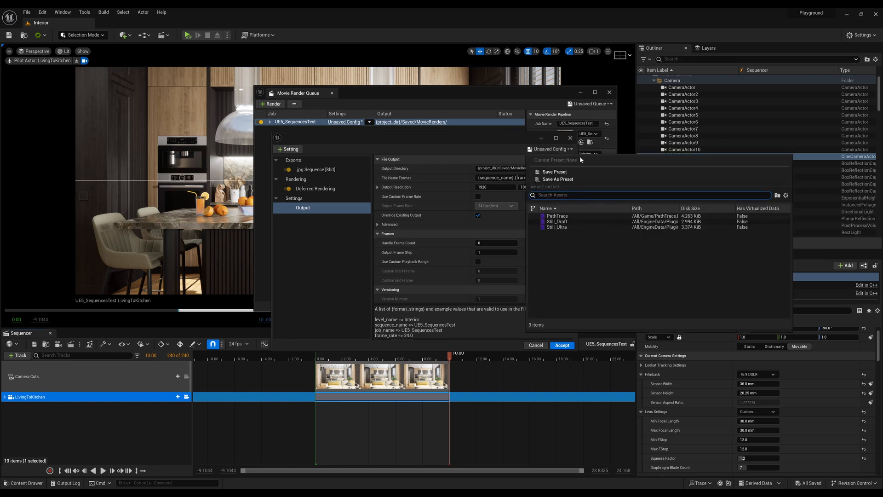
click(586, 214)
click(494, 259)
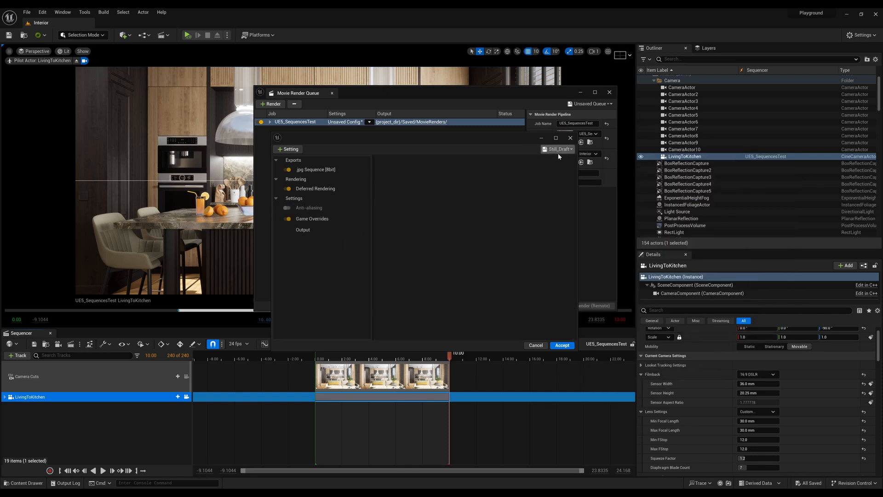
click(558, 149)
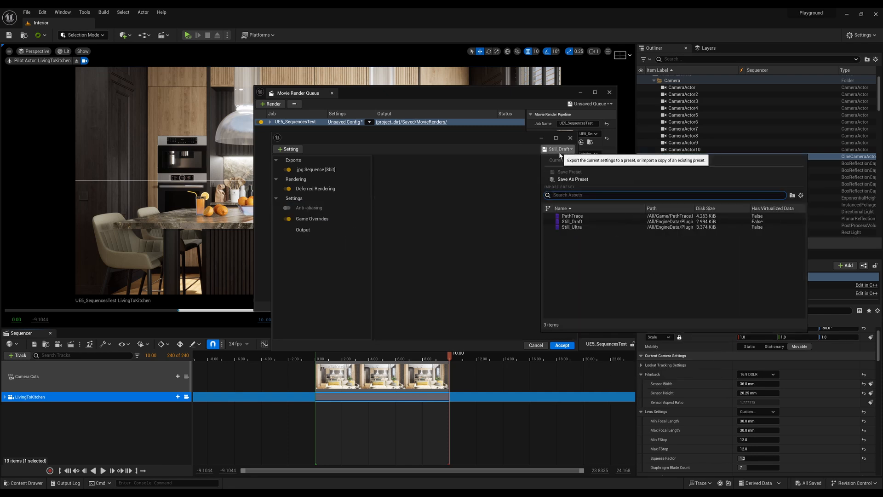
click(576, 221)
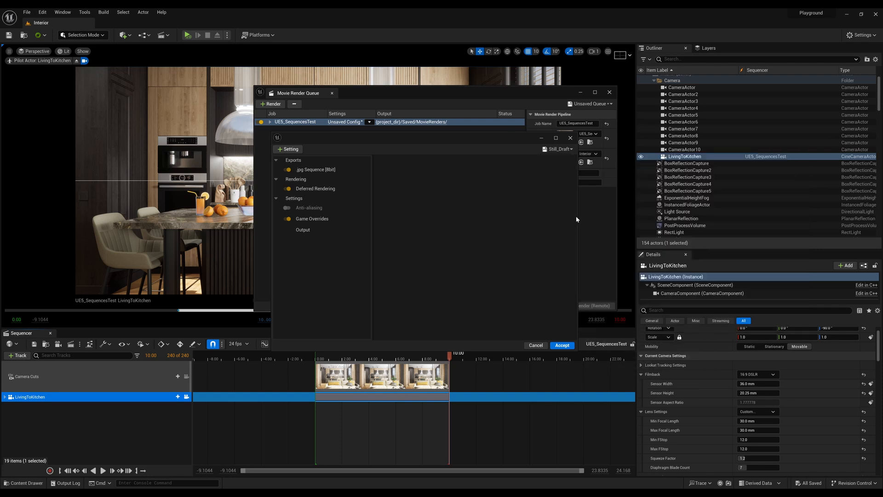
Apply the Still_Ultra preset to the UE5_SequencesTest render job and close the Movie Render Queue.
click(558, 149)
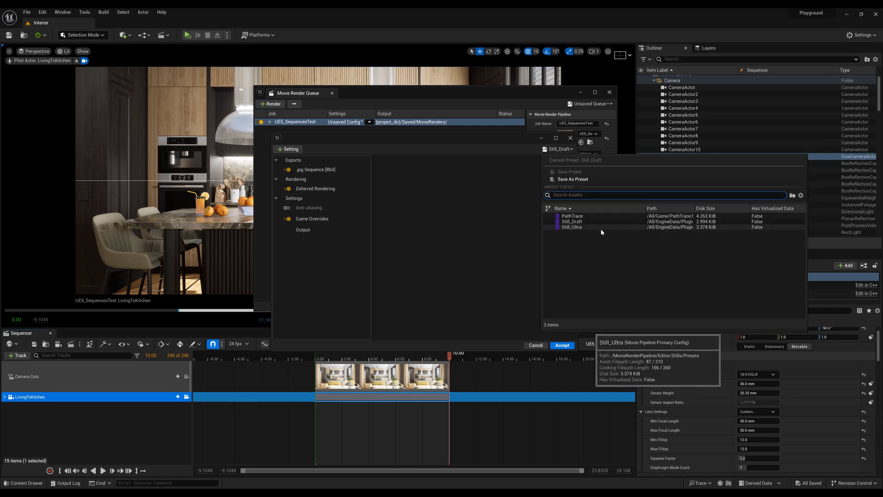
click(801, 195)
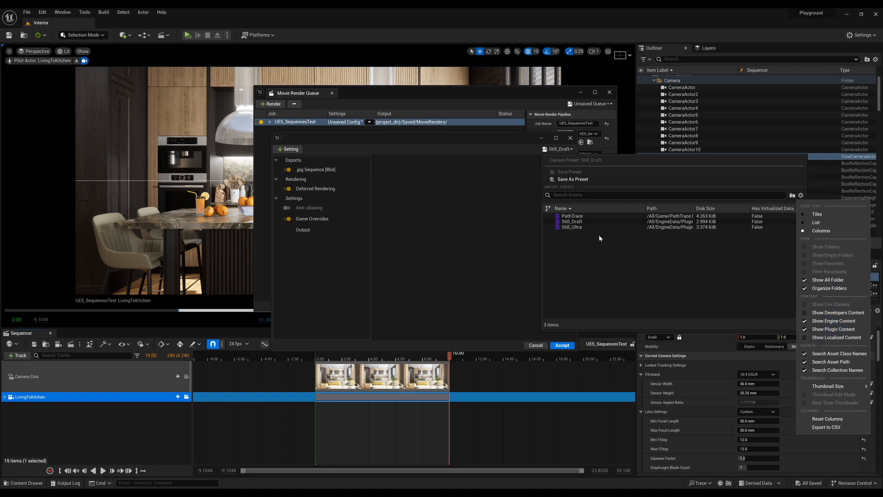
click(584, 224)
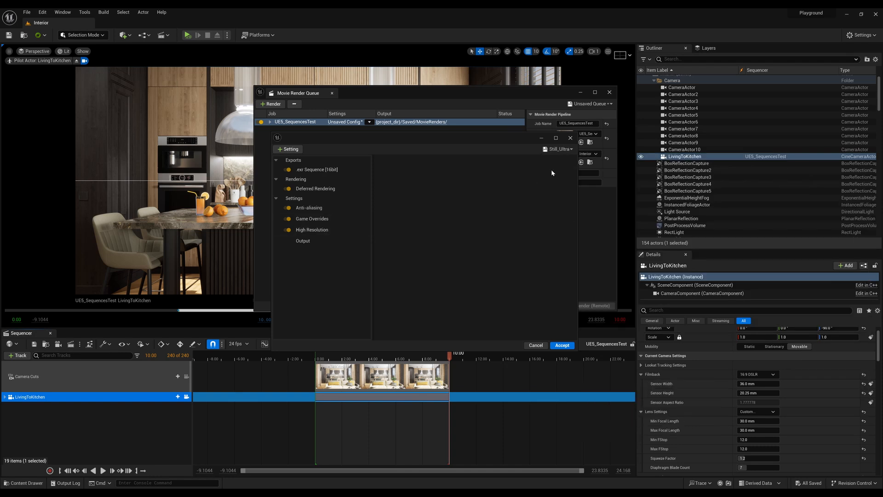
click(558, 150)
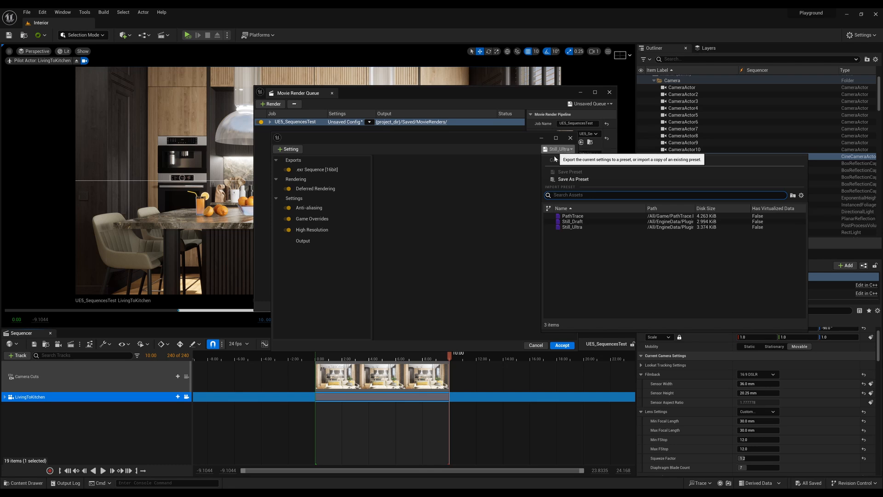
click(493, 204)
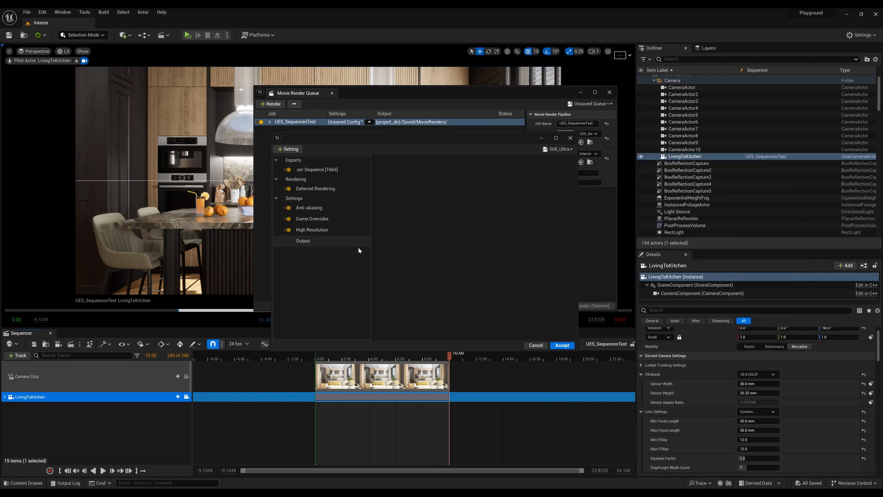
drag(395, 139, 426, 177)
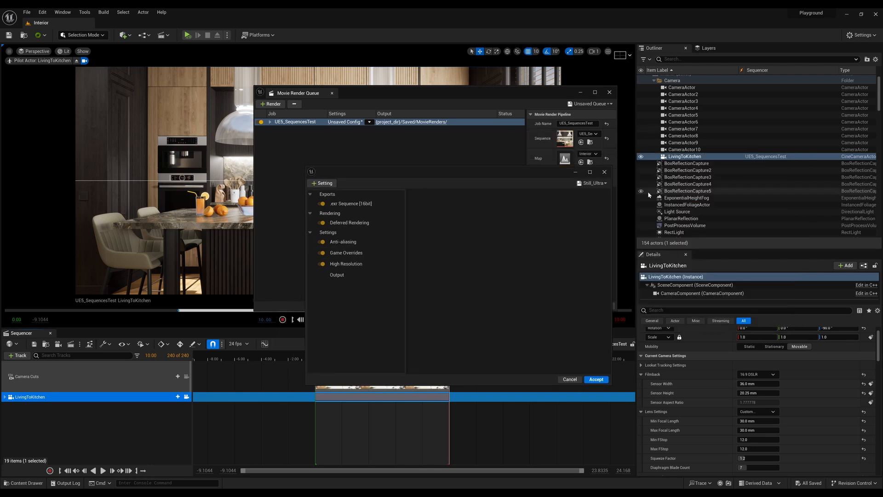
click(593, 383)
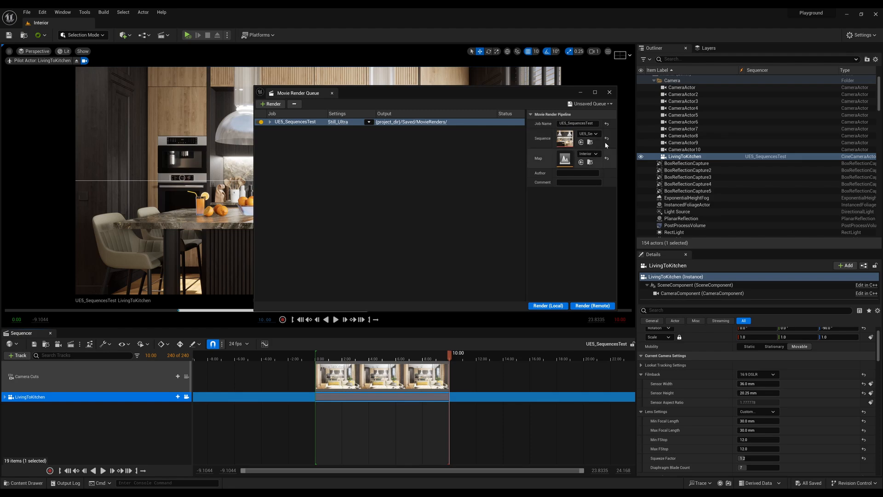
click(610, 92)
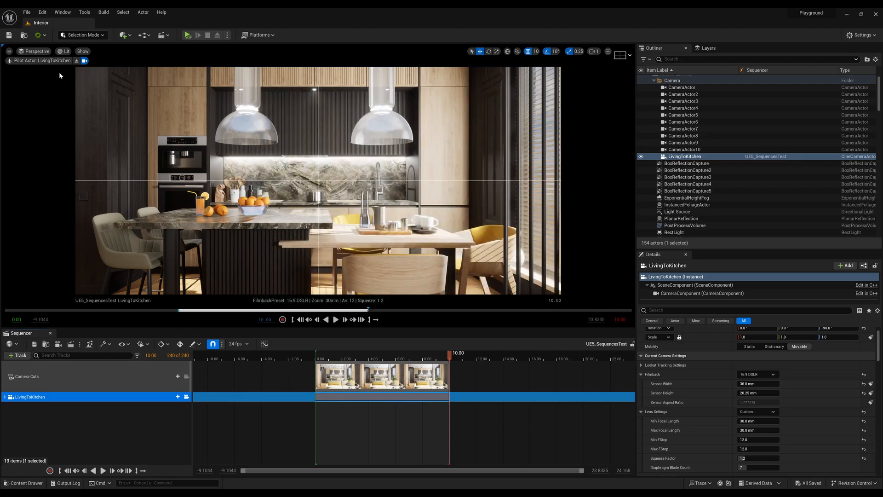
Compare the kitchen shot in the Path Tracing and Lit view modes, finishing in Lit.
click(64, 51)
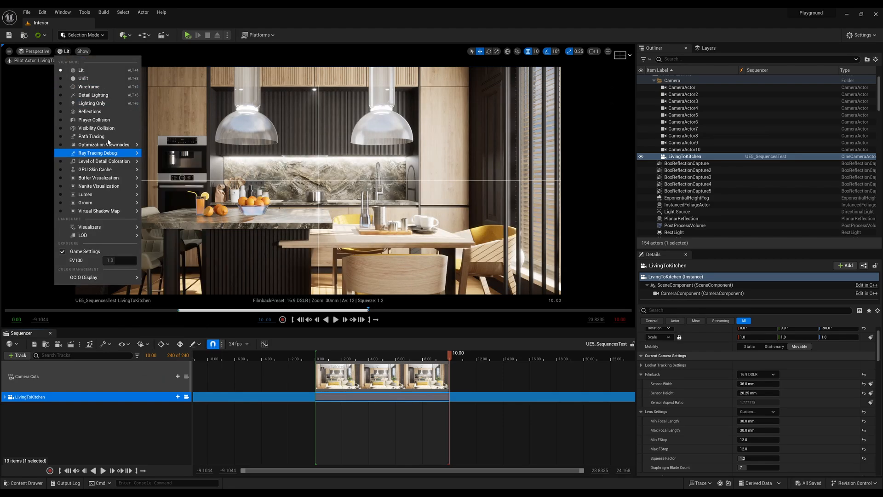
click(109, 139)
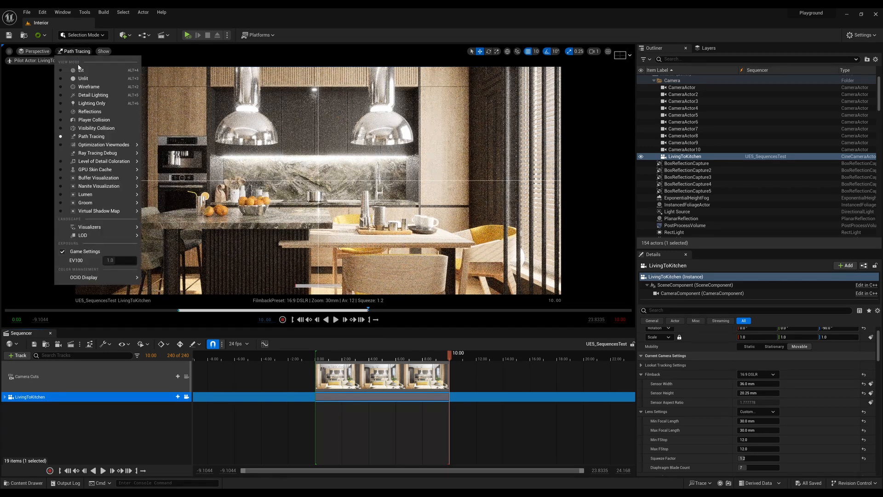
click(79, 70)
click(68, 51)
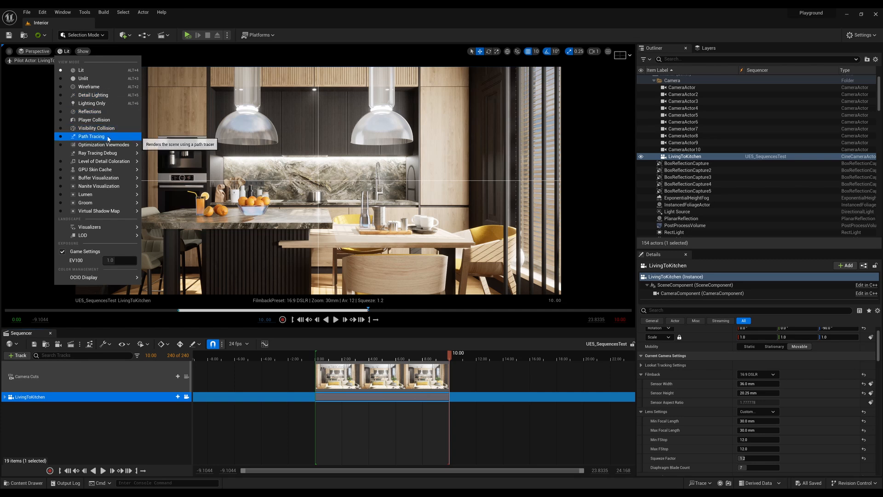
click(92, 136)
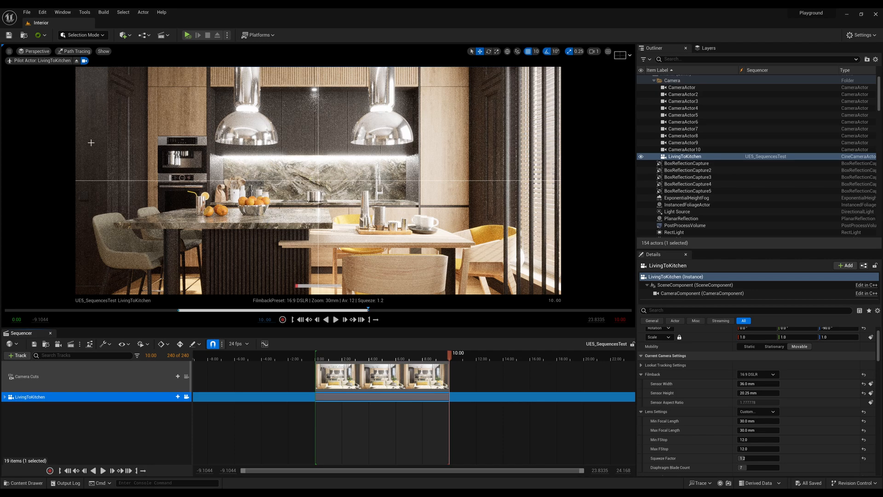
click(74, 52)
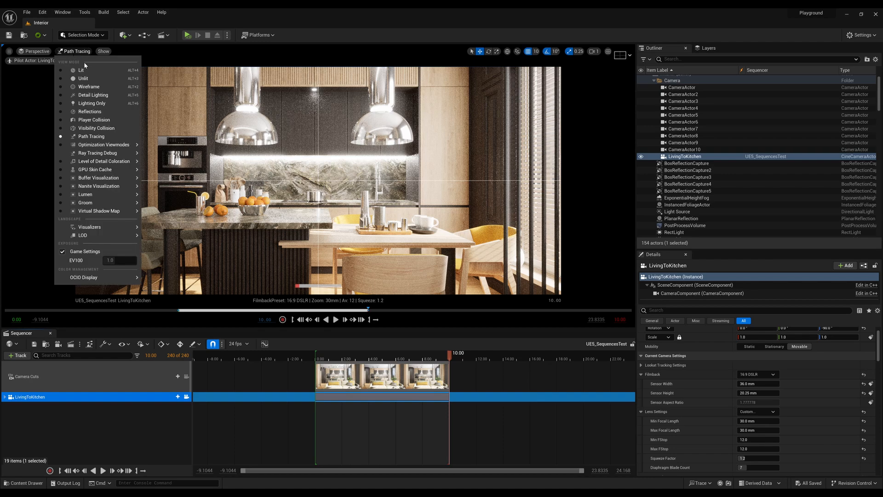
click(76, 69)
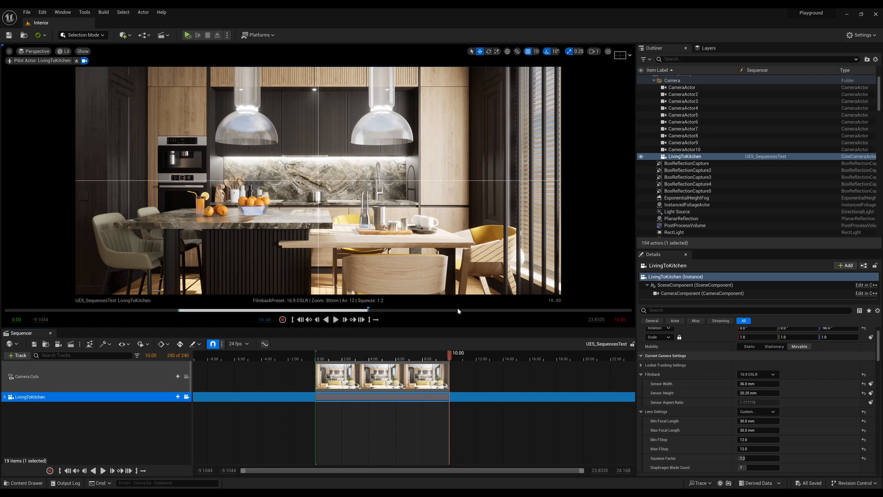
Review the project's Rendering settings, examining the global illumination, reflections, Lumen and hardware ray tracing options, and close Project Settings.
click(42, 12)
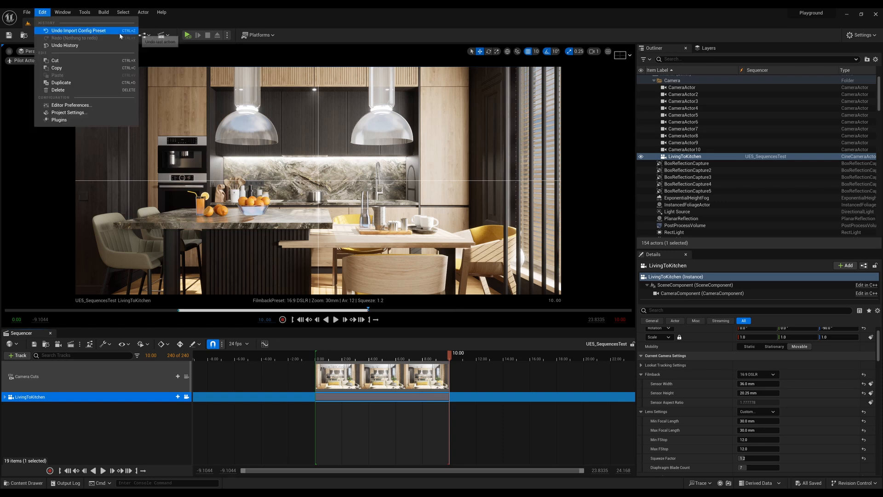
click(98, 113)
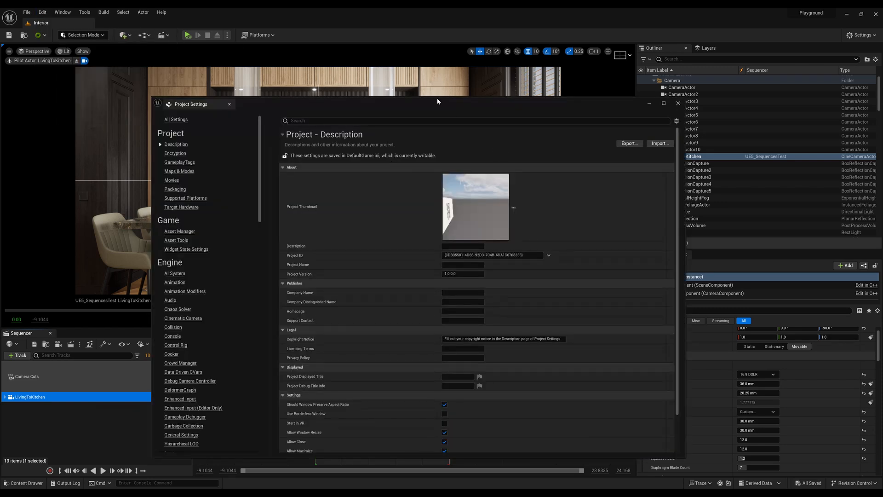
drag(437, 101, 447, 62)
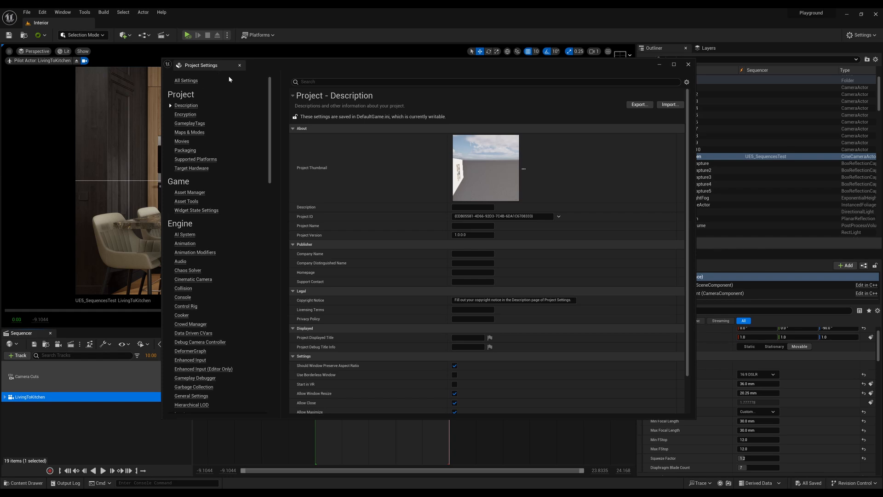
scroll(254, 247, down, 15)
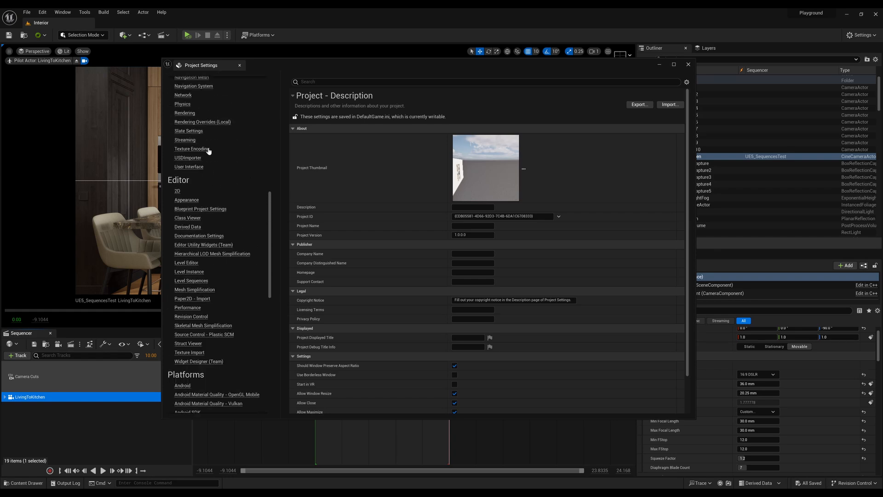
click(184, 113)
scroll(432, 206, down, 5)
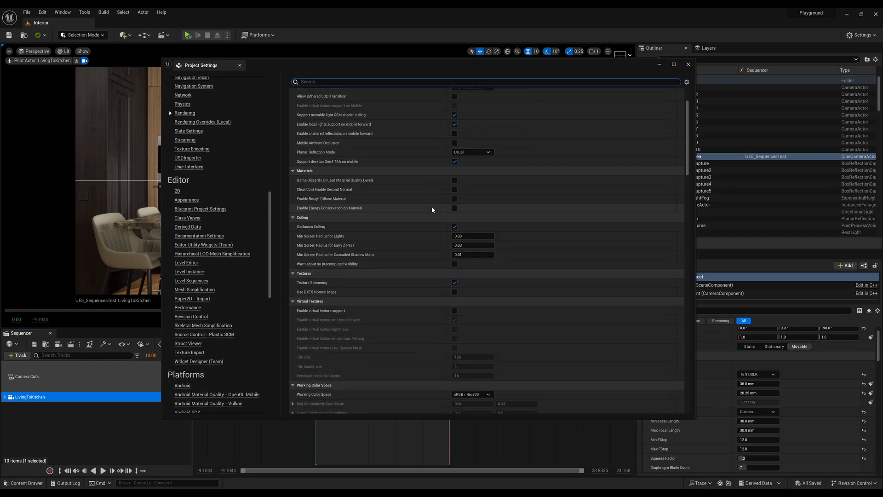
scroll(431, 206, down, 5)
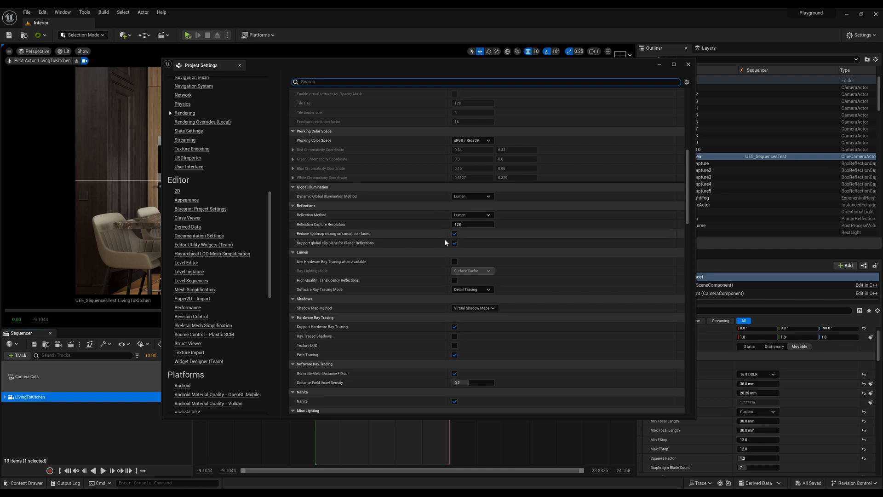
scroll(427, 242, down, 1)
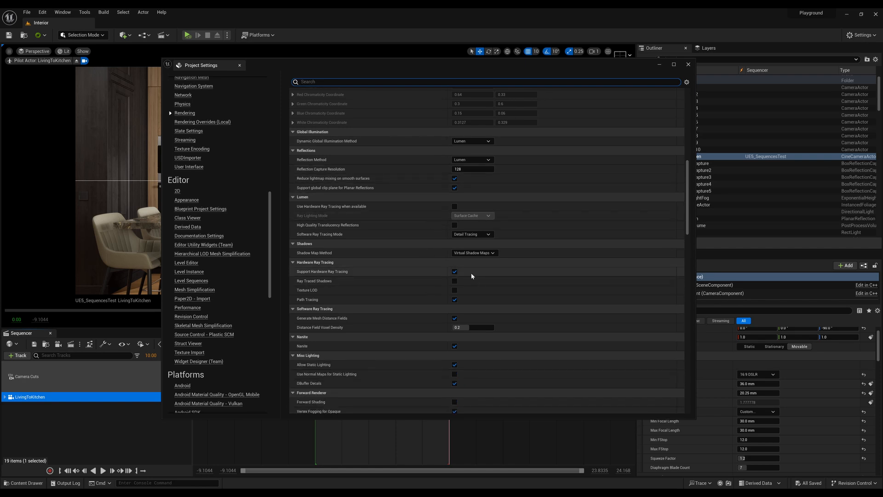
scroll(471, 273, down, 1)
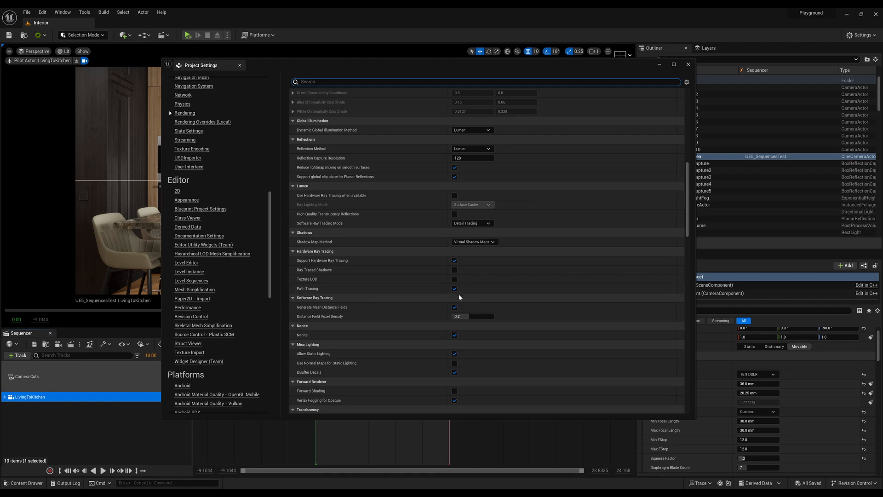
scroll(506, 275, up, 3)
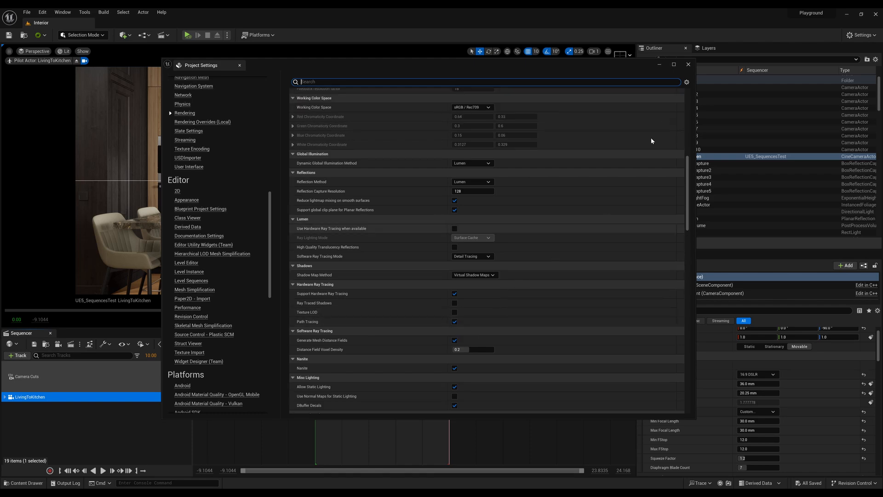
click(688, 64)
click(65, 51)
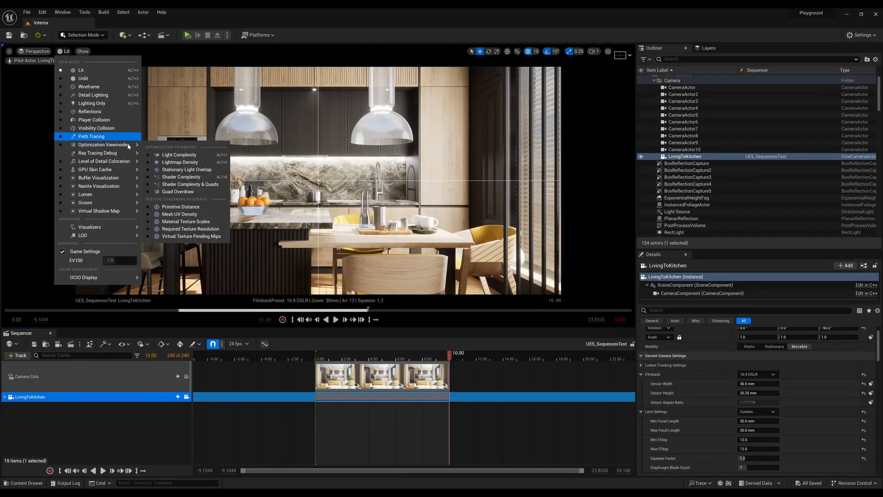
click(426, 172)
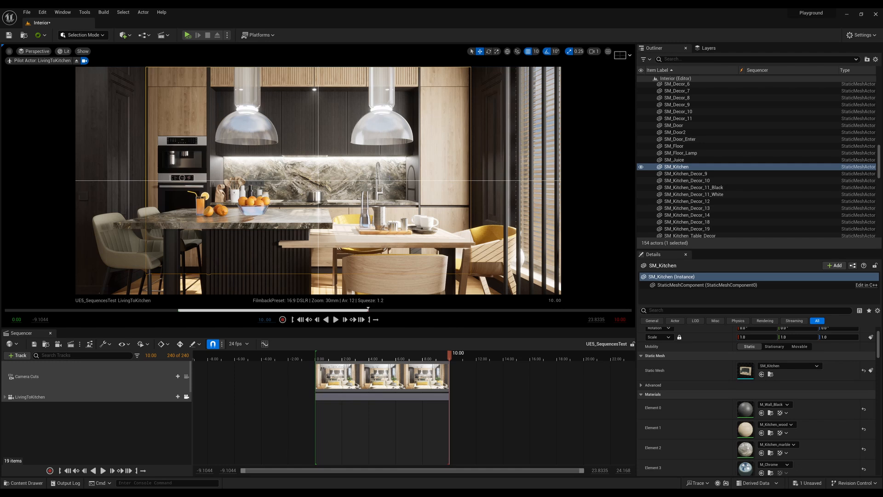
key(Escape)
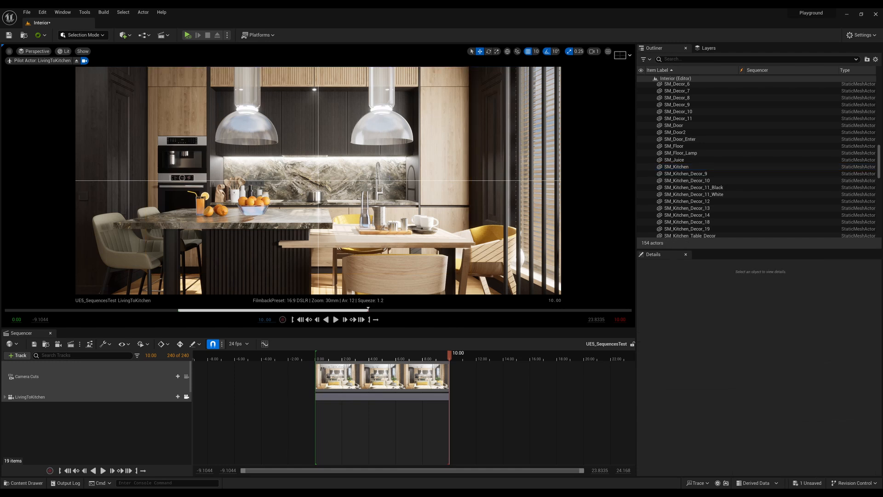
Preview the kitchen shot with Path Tracing and return the viewport to Lit.
click(64, 51)
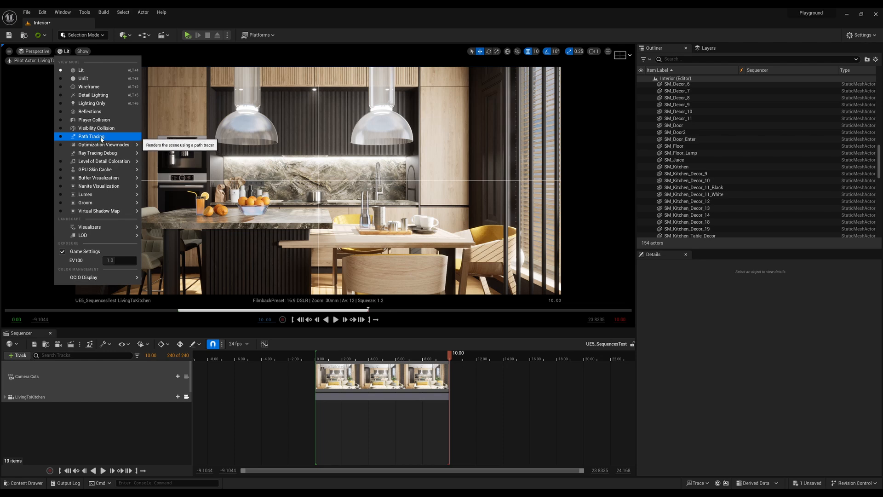
click(102, 138)
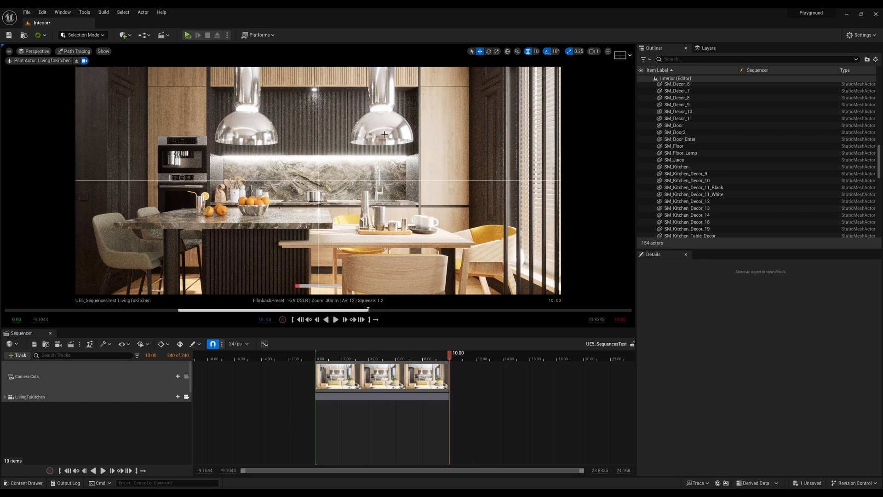
click(82, 51)
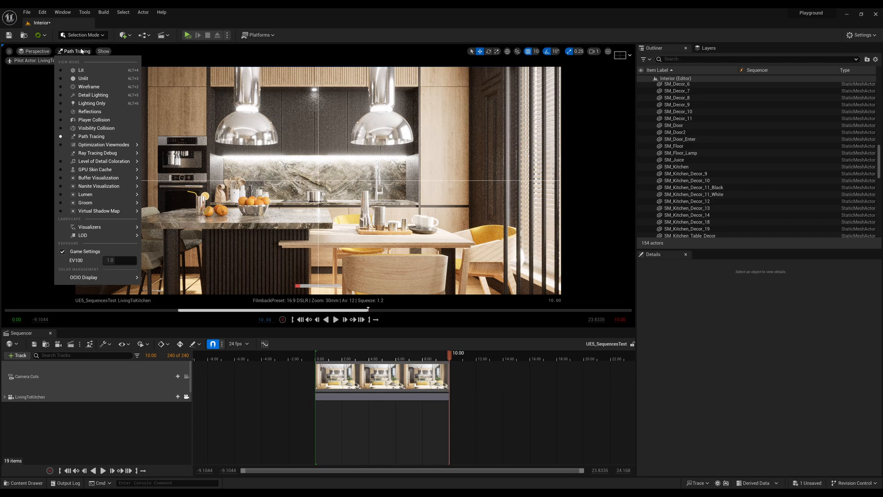
click(95, 70)
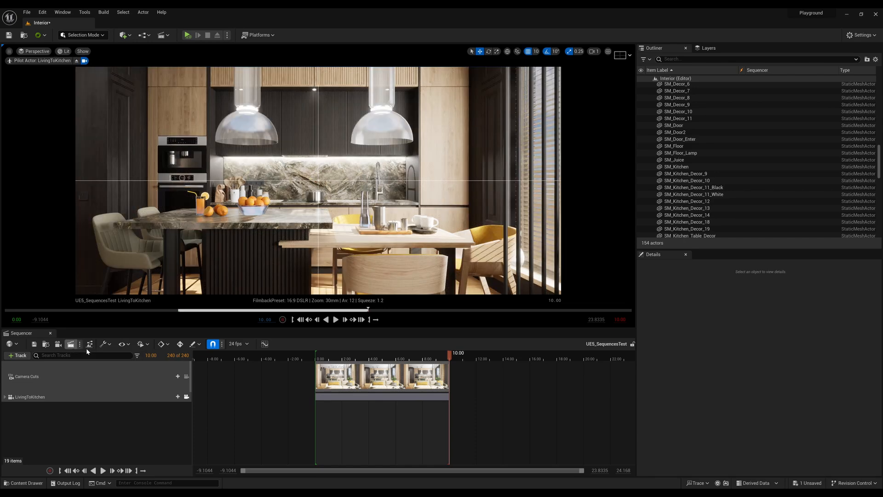
Open the UE5_SequencesTest job's Still_Ultra settings in the Movie Render Queue and remove every setting except Output.
click(73, 344)
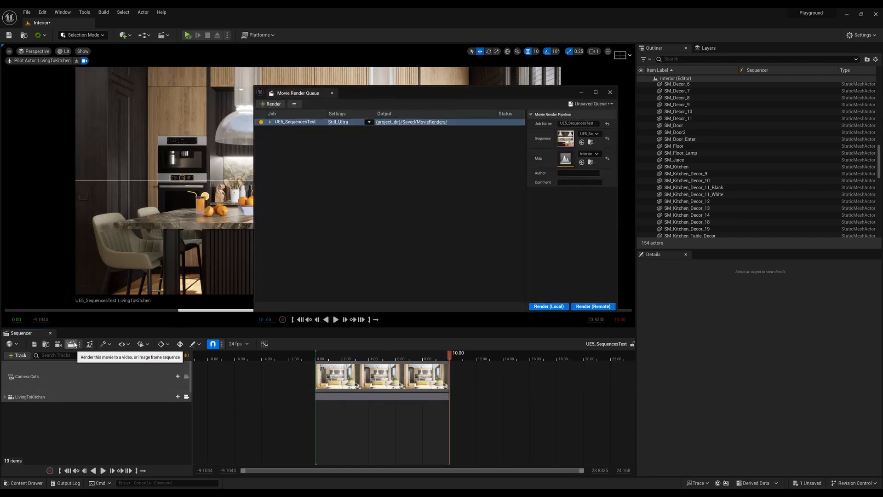
click(337, 123)
drag(418, 149, 393, 111)
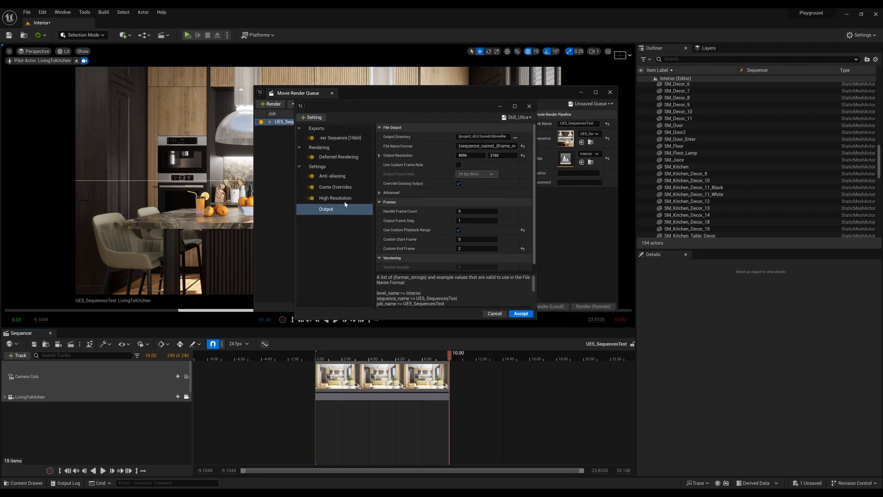
click(334, 139)
key(Delete)
key(Delete)
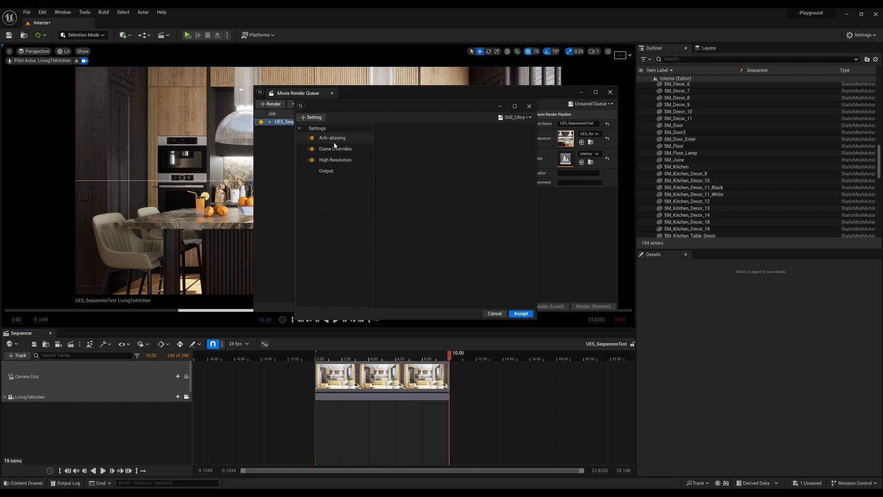
click(335, 139)
key(Delete)
click(337, 148)
key(Delete)
click(337, 139)
key(Delete)
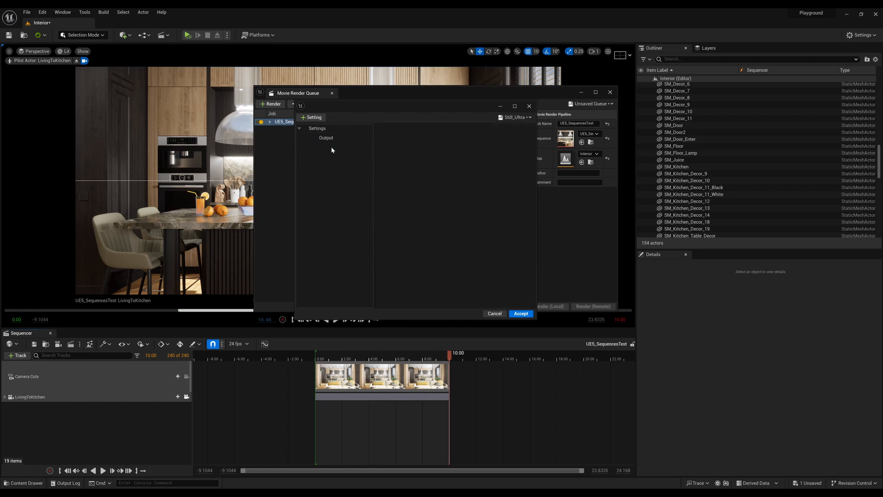
Add the Anti-aliasing, Game Overrides and High Resolution settings to the render job.
click(335, 138)
click(316, 120)
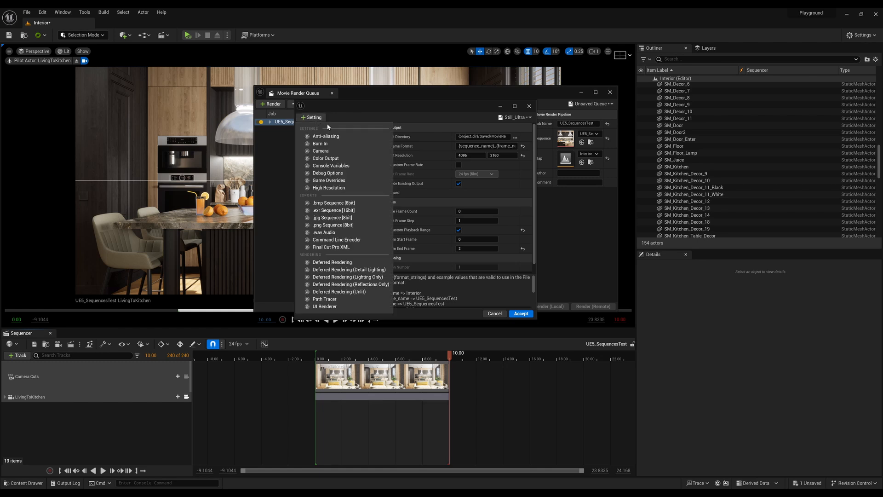
click(332, 136)
click(316, 118)
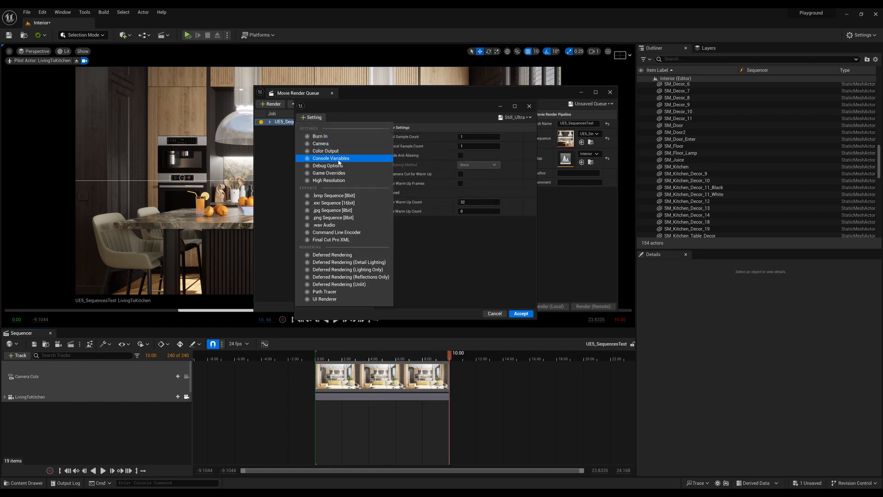
click(342, 173)
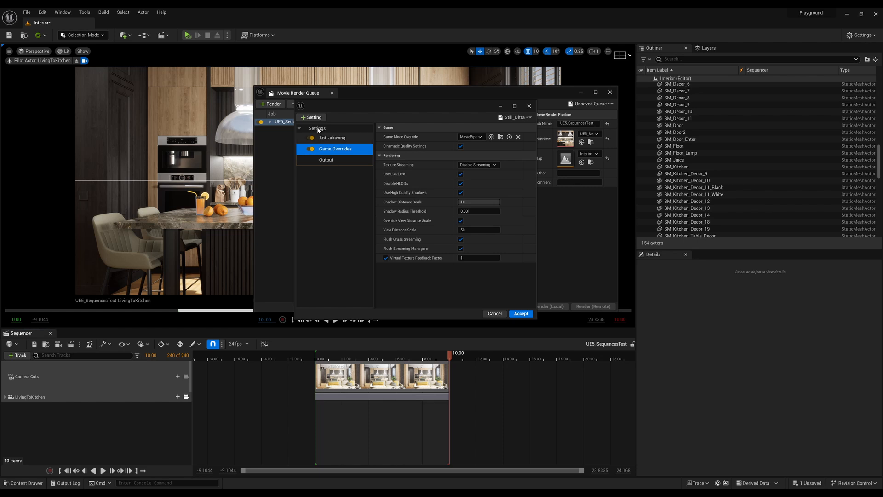
click(313, 118)
click(348, 173)
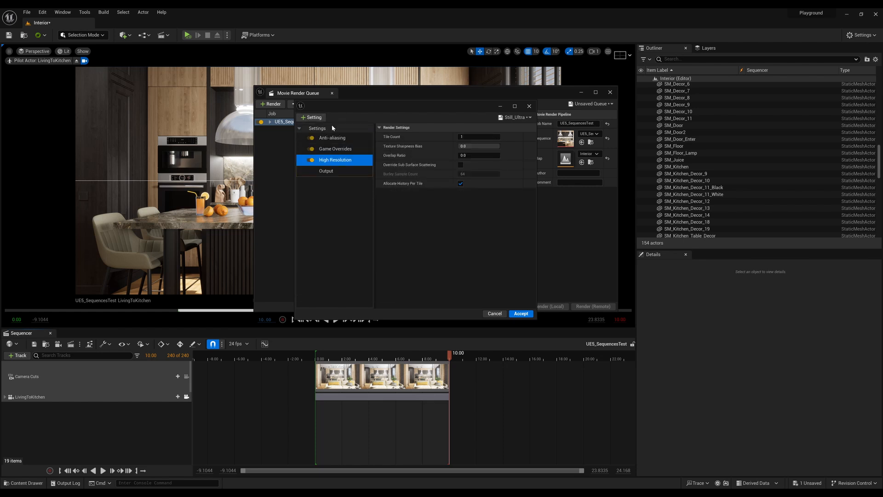
Add the .exr Sequence [16bit] export and the Path Tracer rendering pass to the render job.
click(312, 118)
click(344, 187)
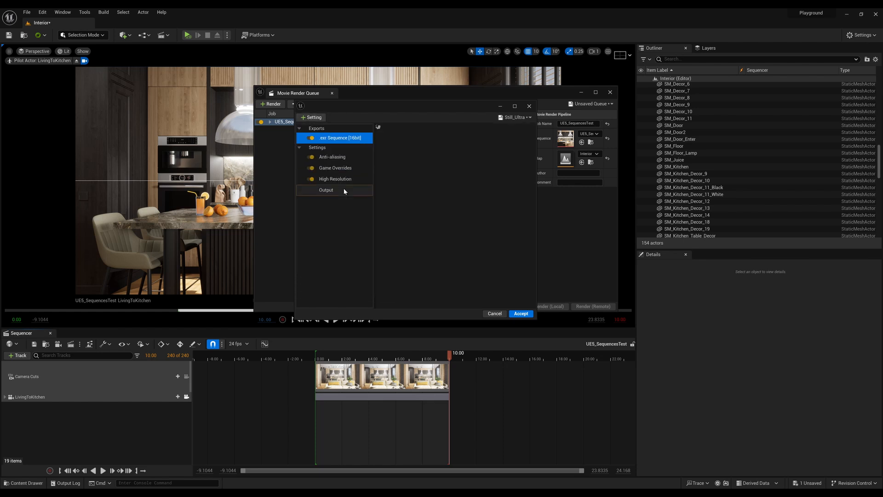
click(313, 118)
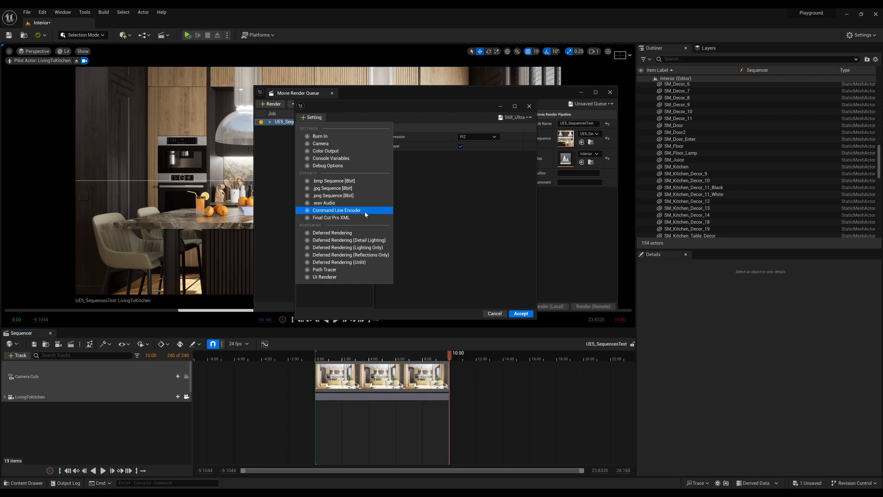
click(366, 270)
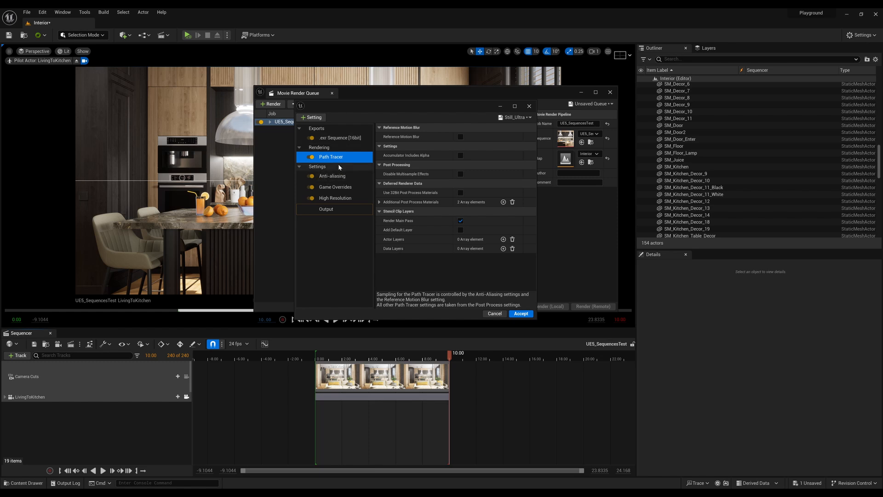
Set the Anti-aliasing spatial and temporal sample counts to 16 each and enable the anti-aliasing override with method None.
click(325, 177)
click(479, 136)
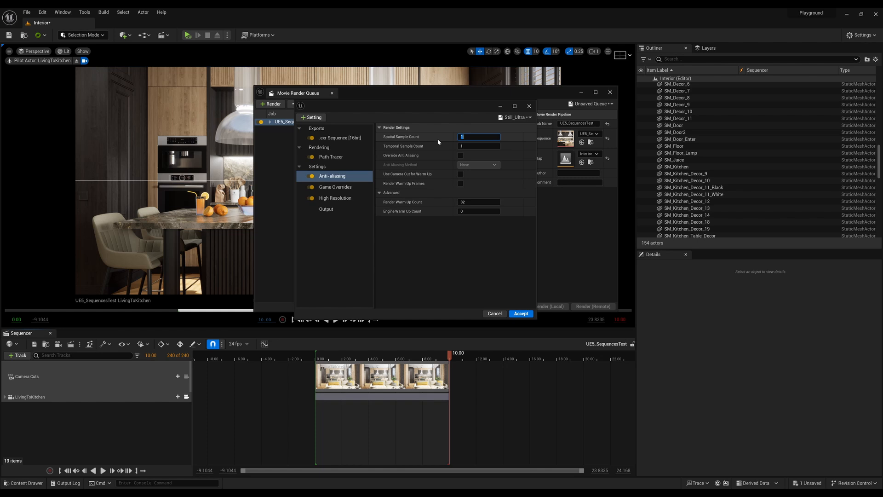
click(476, 146)
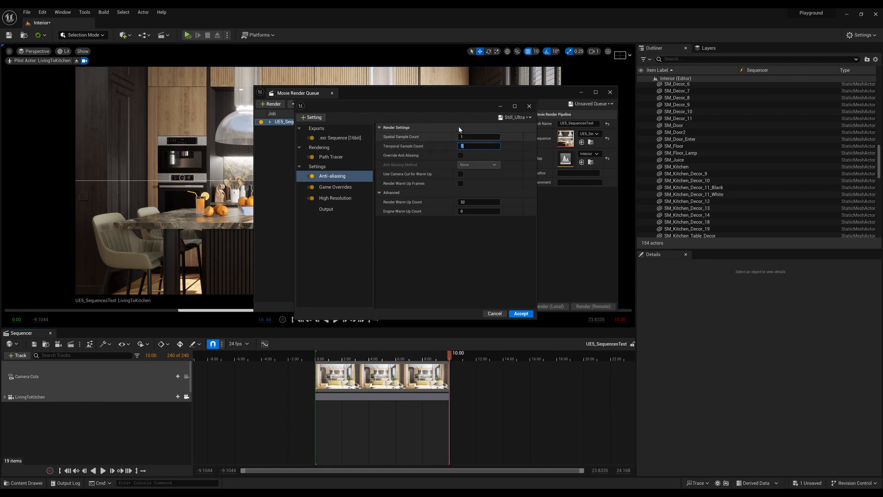
drag(460, 105, 439, 138)
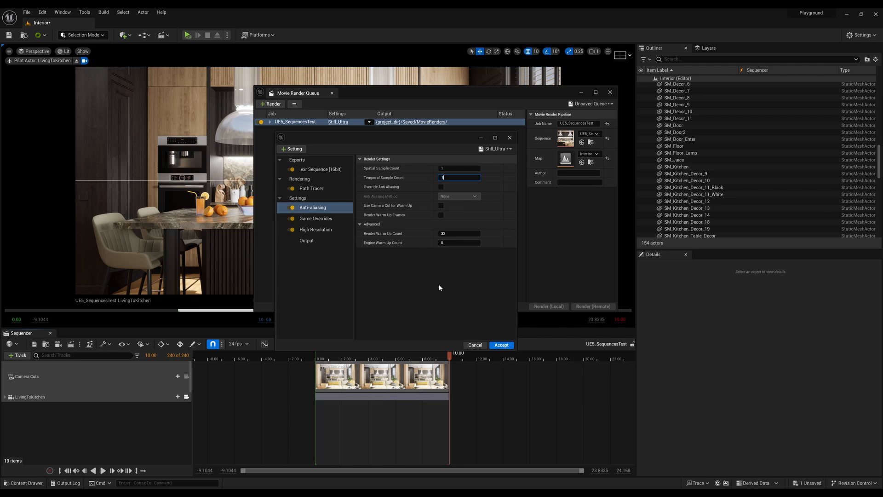
click(456, 169)
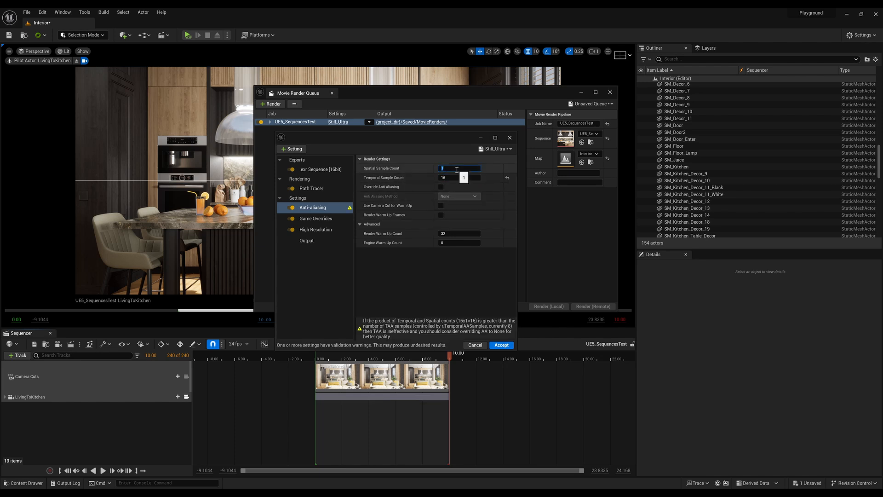
text(16)
key(Return)
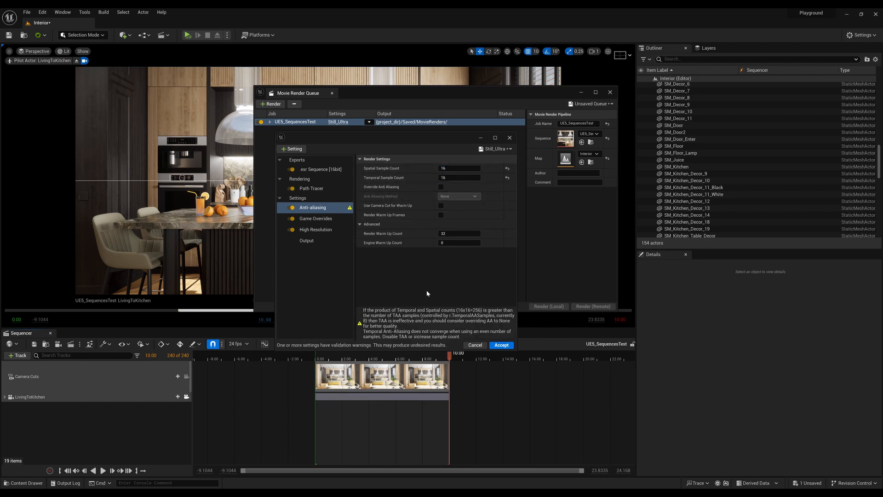
click(440, 187)
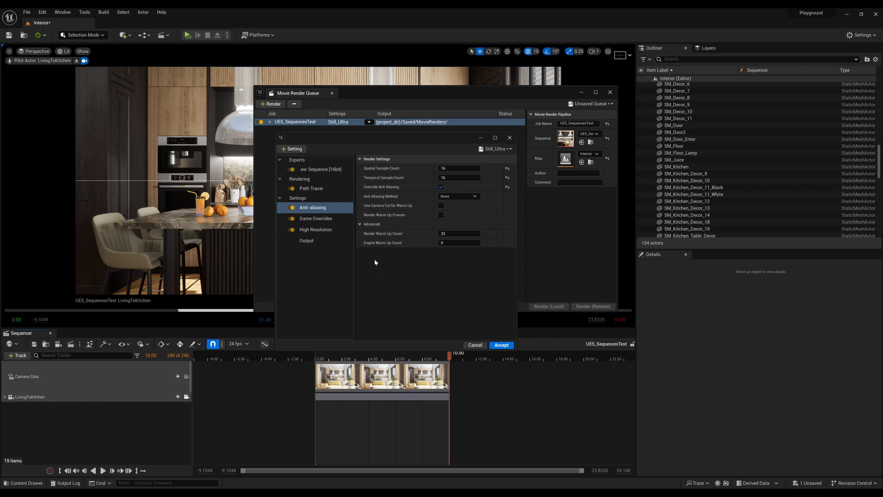
Set the Anti-aliasing Render Warm Up Count to 8 and the Engine Warm Up Count to 16.
drag(405, 139, 411, 101)
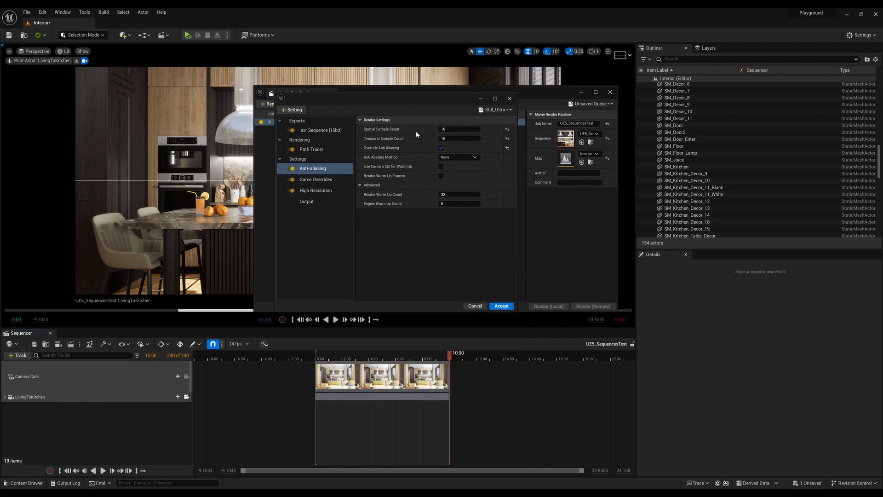
click(458, 195)
text(8)
click(455, 204)
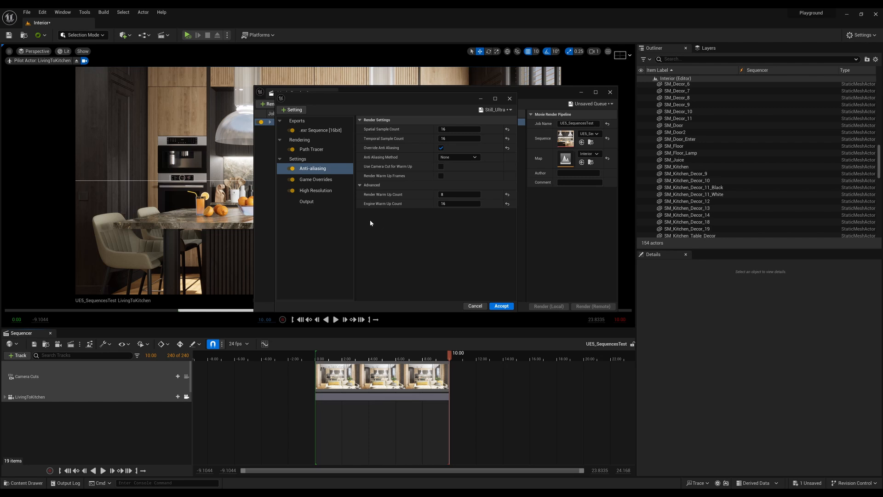
Review the render job's Path Tracer, Game Overrides, High Resolution and Anti-aliasing settings, toggling the anti-aliasing override off and on again.
click(309, 149)
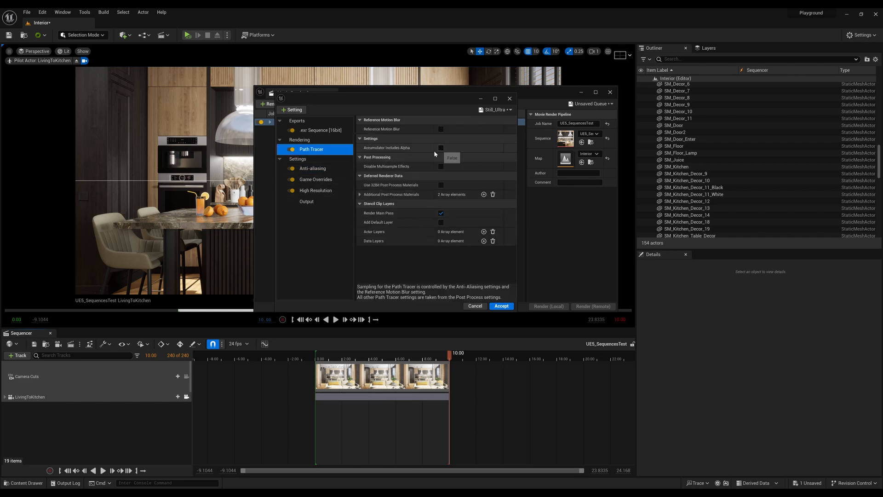
click(318, 168)
click(322, 179)
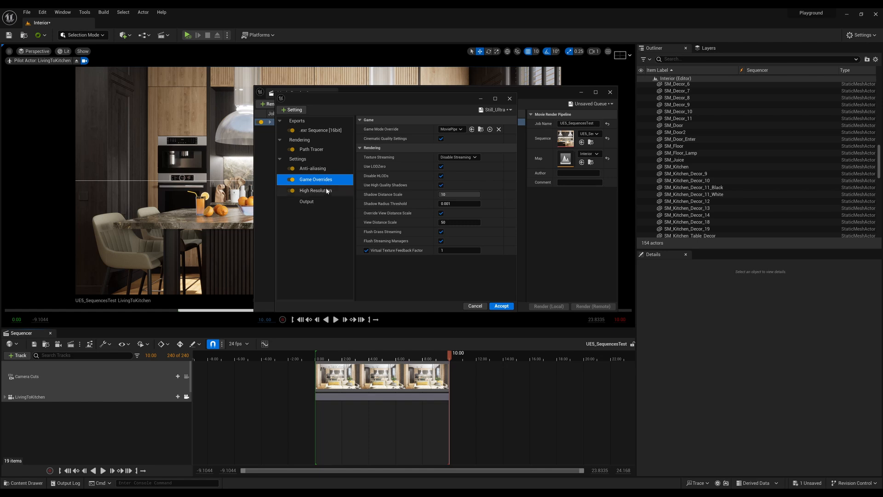
click(325, 190)
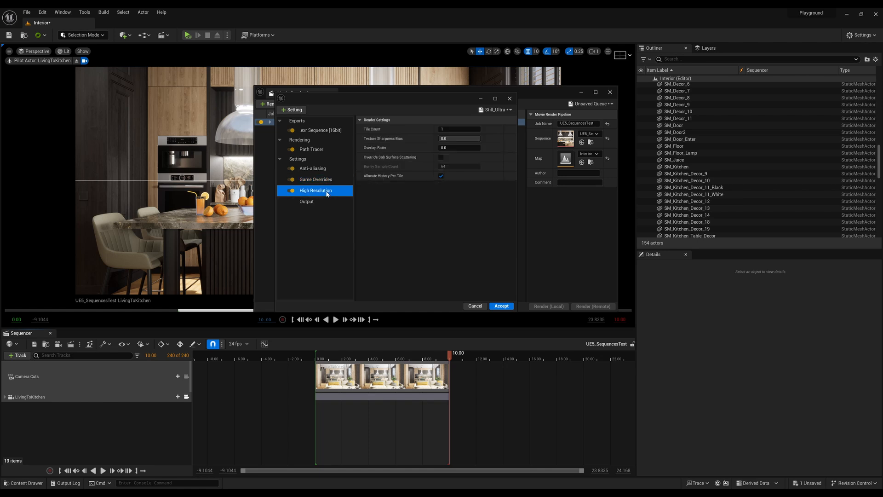
click(317, 168)
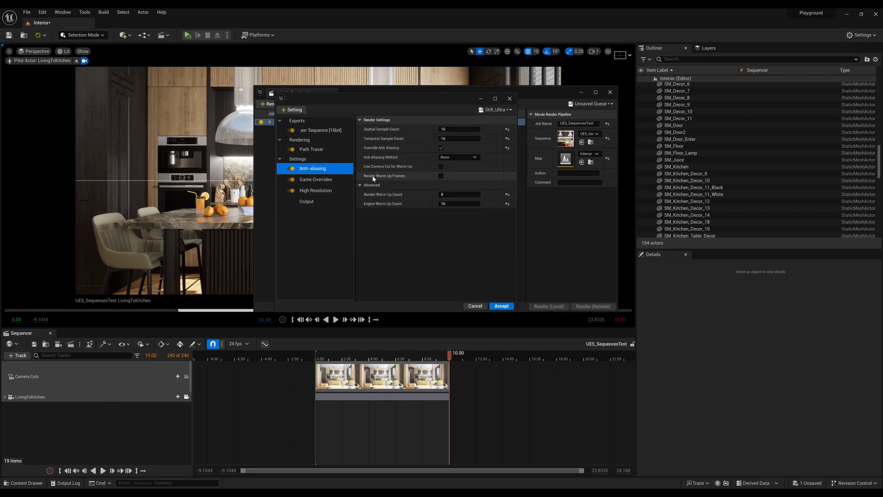
click(448, 139)
double_click(448, 140)
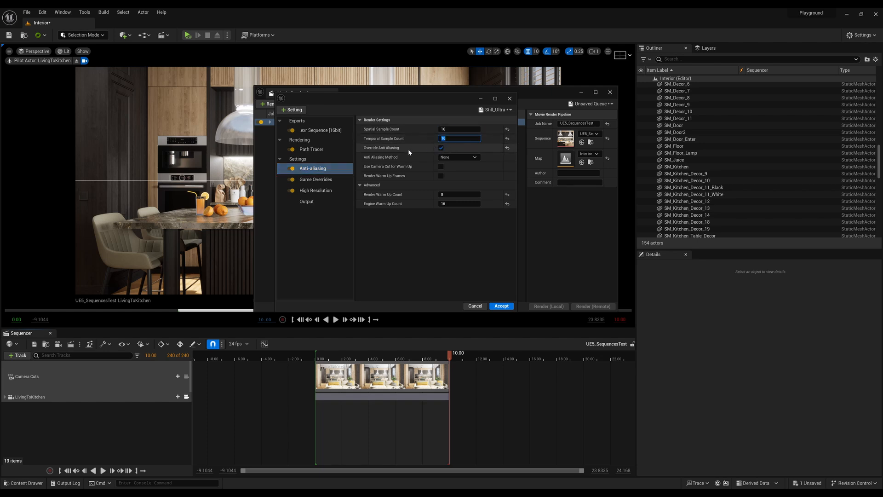
click(440, 148)
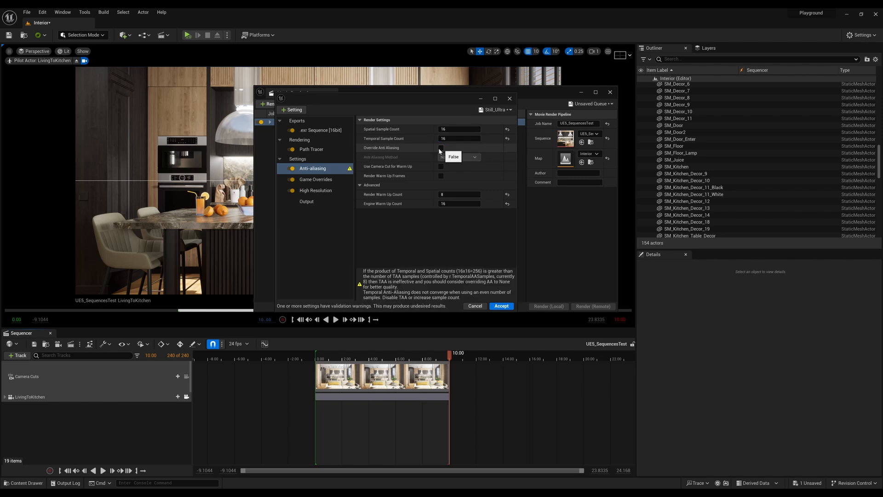
click(442, 148)
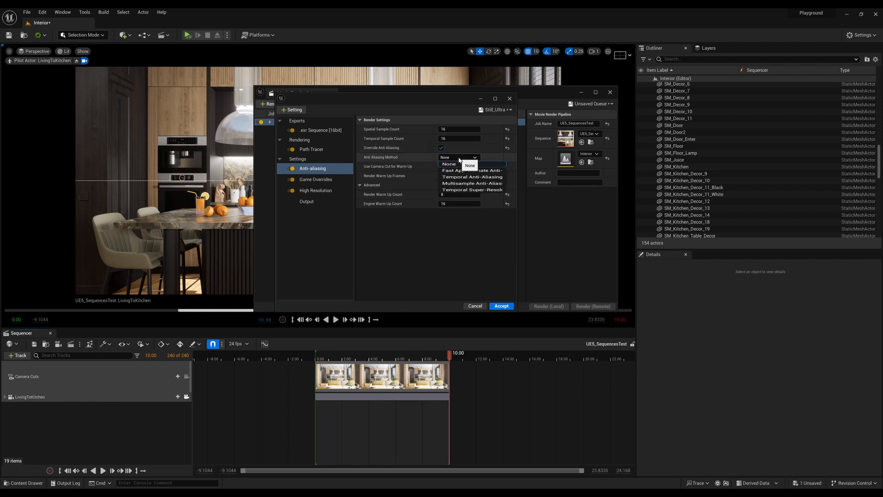
click(321, 190)
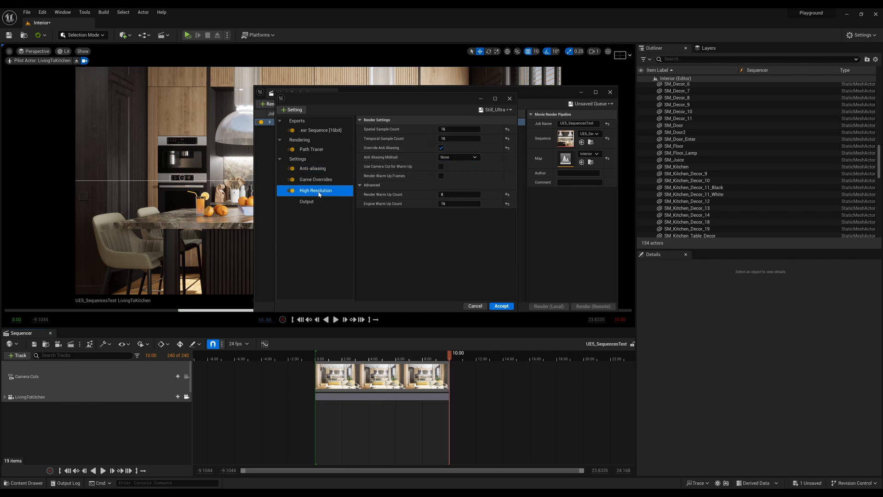
Set the width of the render job's output resolution to 3840.
click(324, 202)
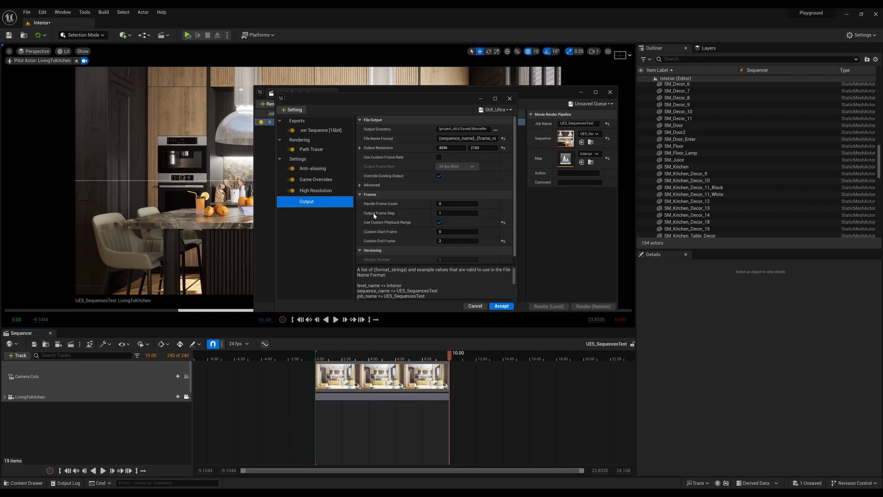
click(453, 147)
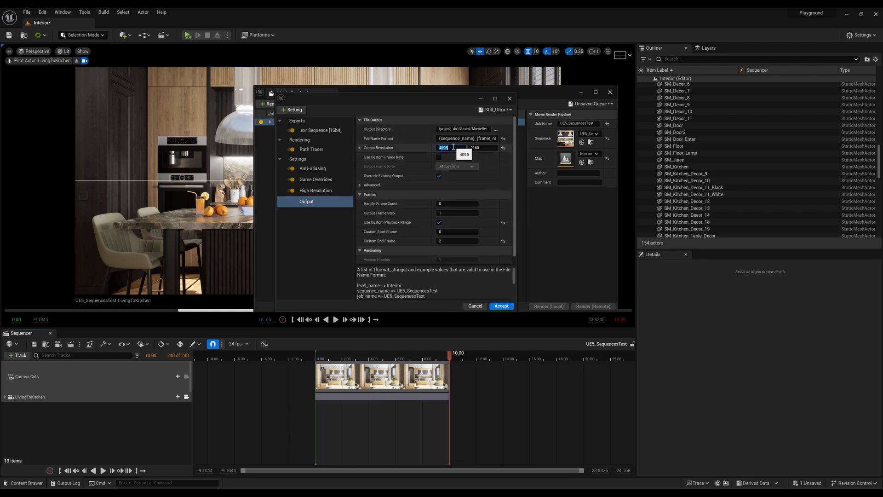
text(3)
text(0)
key(Tab)
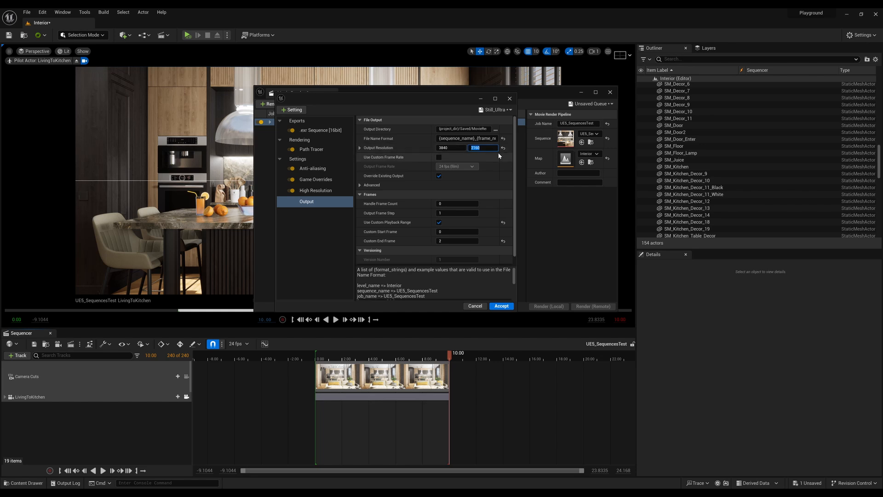
Set the output directory of the render job to the Desktop folder.
click(496, 130)
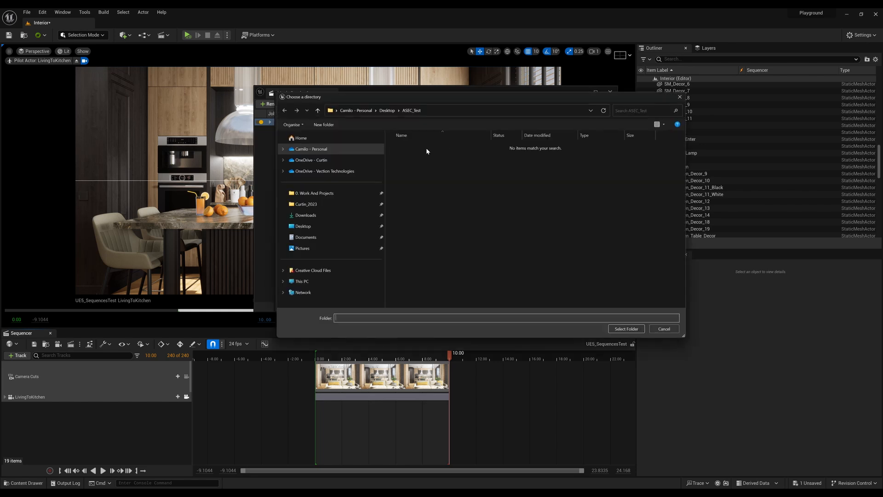
click(322, 228)
click(626, 329)
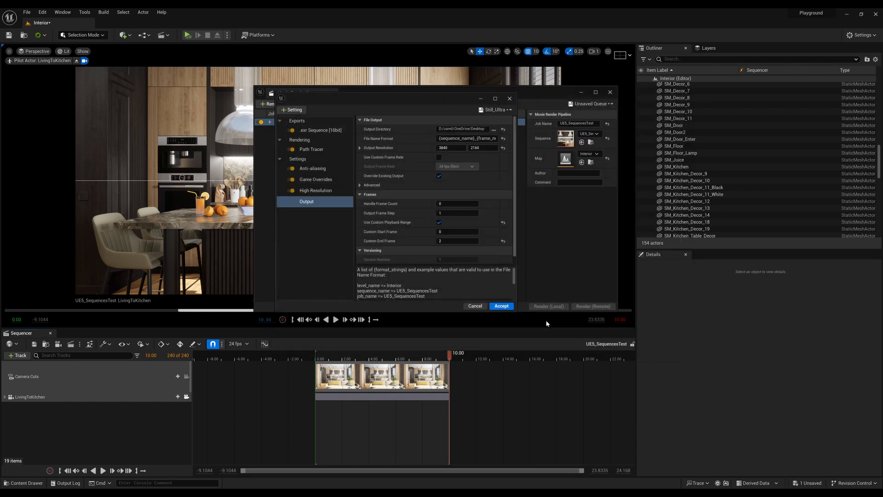
Turn off Use Custom Playback Range in the output settings and accept the render job's configuration.
scroll(432, 194, down, 1)
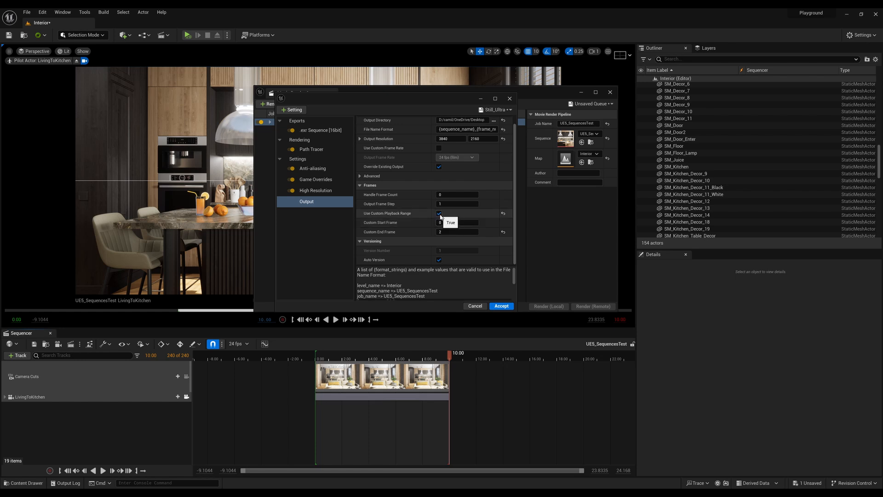
click(446, 222)
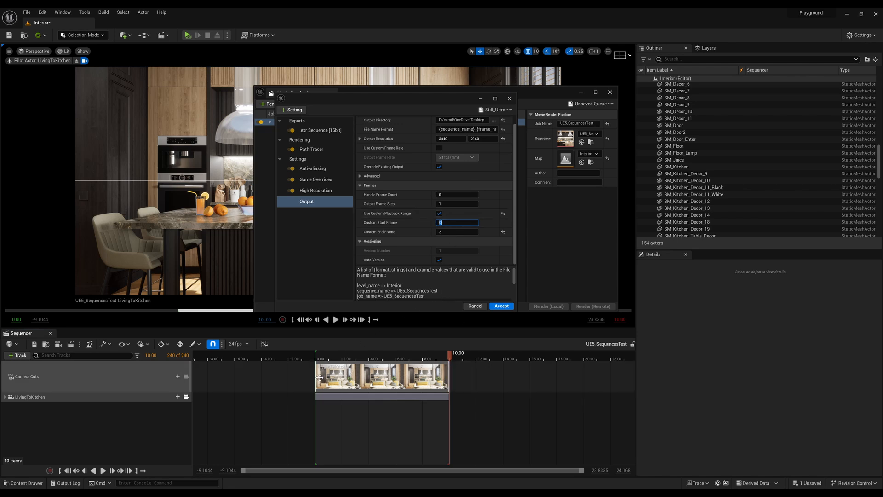
click(440, 213)
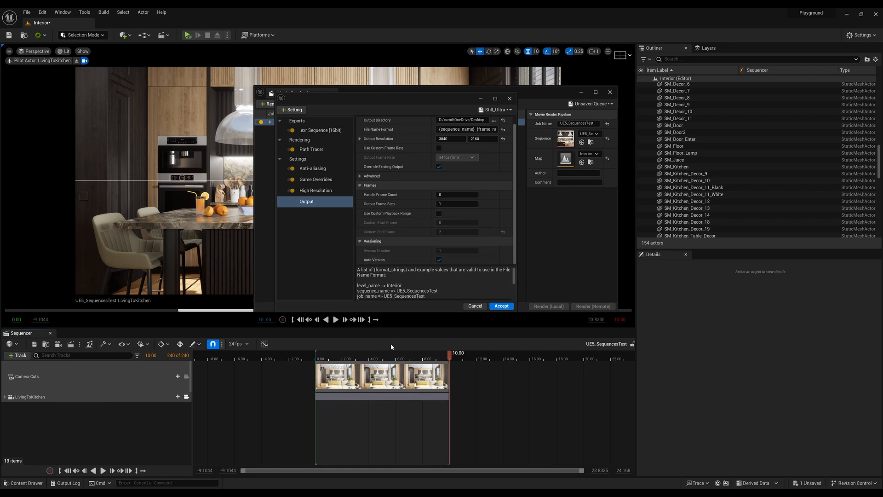
scroll(368, 283, down, 5)
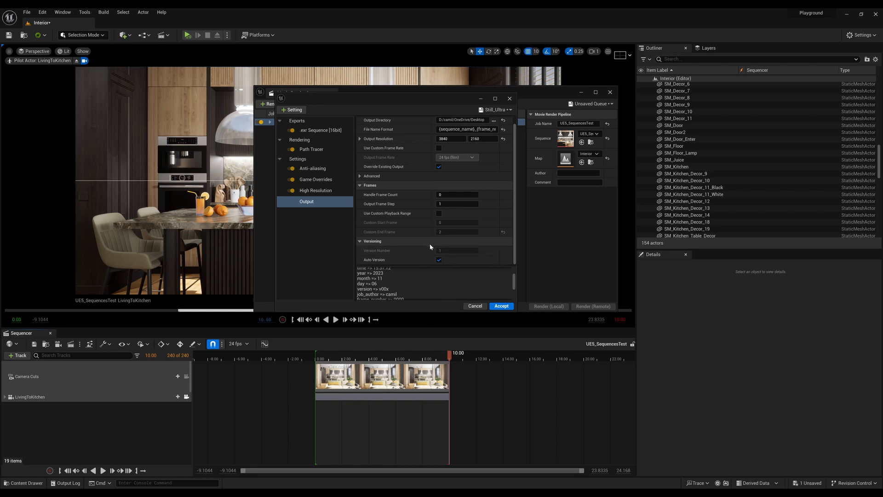
scroll(430, 244, up, 6)
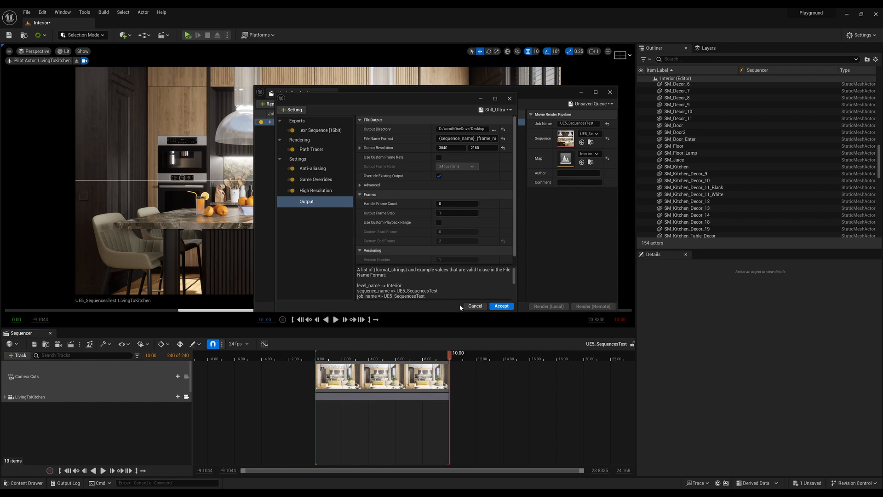
click(501, 306)
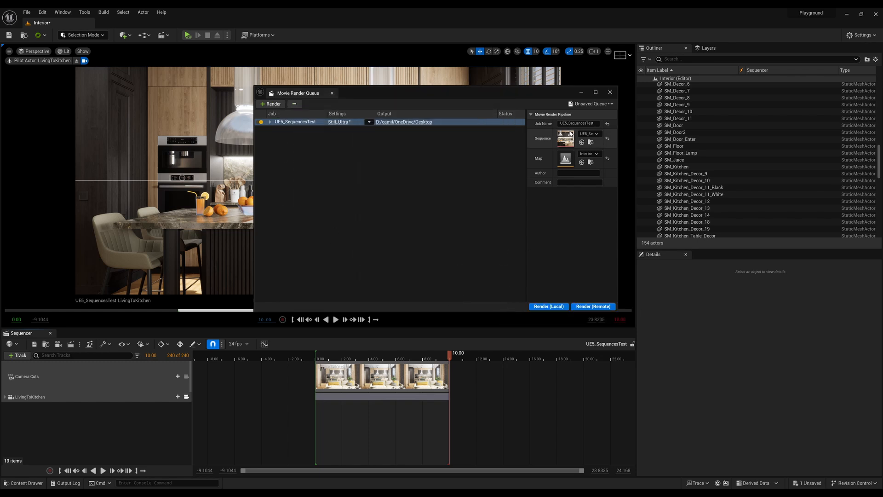
Put the render queue window away, select the LivingToKitchen camera in the sequence and filter its details by "camera".
drag(570, 92, 557, 86)
click(571, 86)
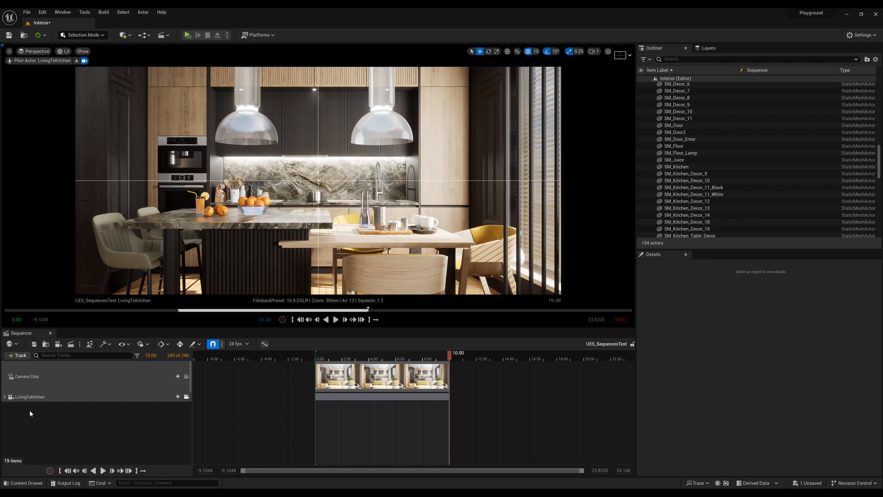
click(28, 396)
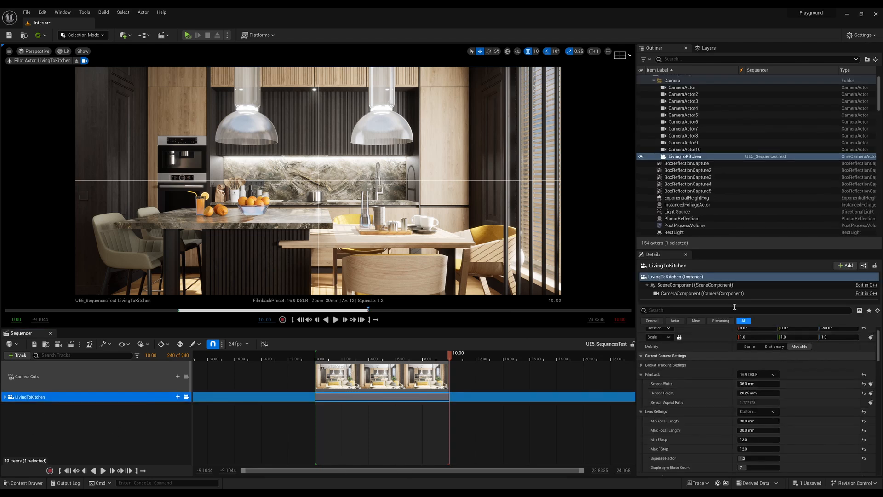
drag(734, 250, 733, 161)
click(707, 237)
text(camera)
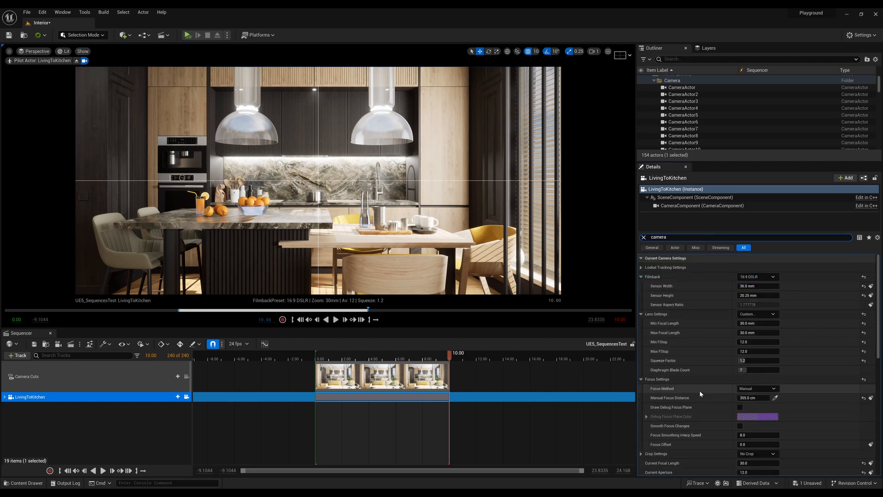
scroll(704, 323, down, 2)
Filter the camera's details by "path" and enable the Max. Bounces, Samples Per Pixel, Max Path Exposure, Reference Depth Of Field, Reference Atmosphere and Denoiser overrides.
key(BackSpace)
key(BackSpace)
key(BackSpace)
key(BackSpace)
key(BackSpace)
key(BackSpace)
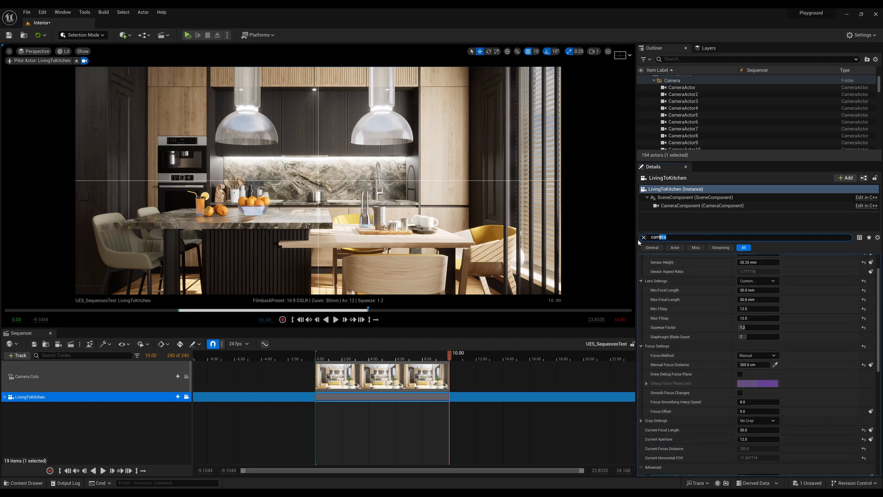
text(path)
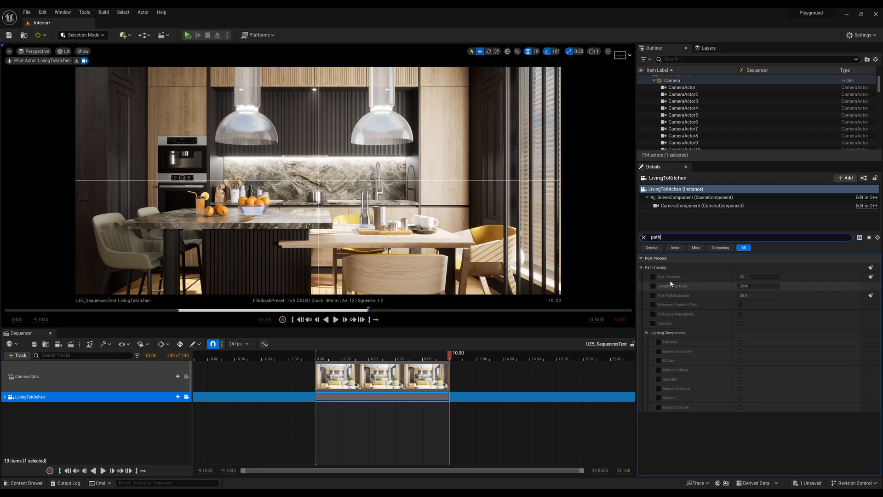
click(653, 277)
click(652, 286)
click(653, 295)
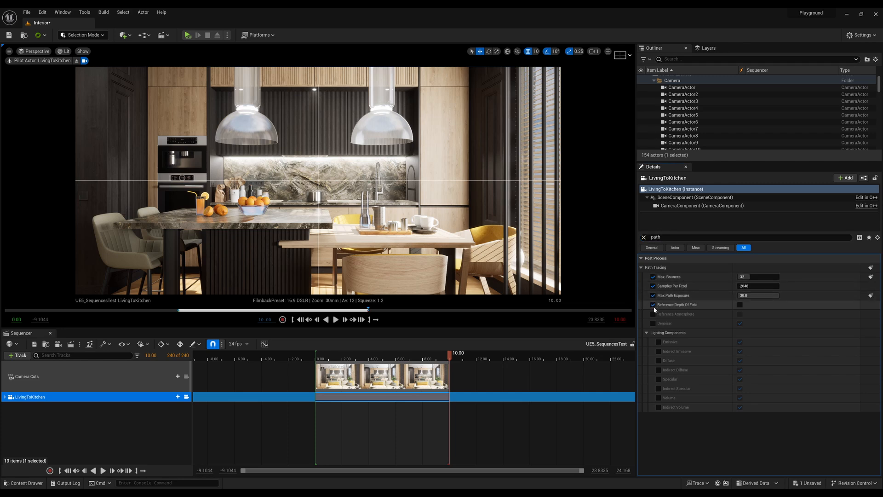
click(652, 304)
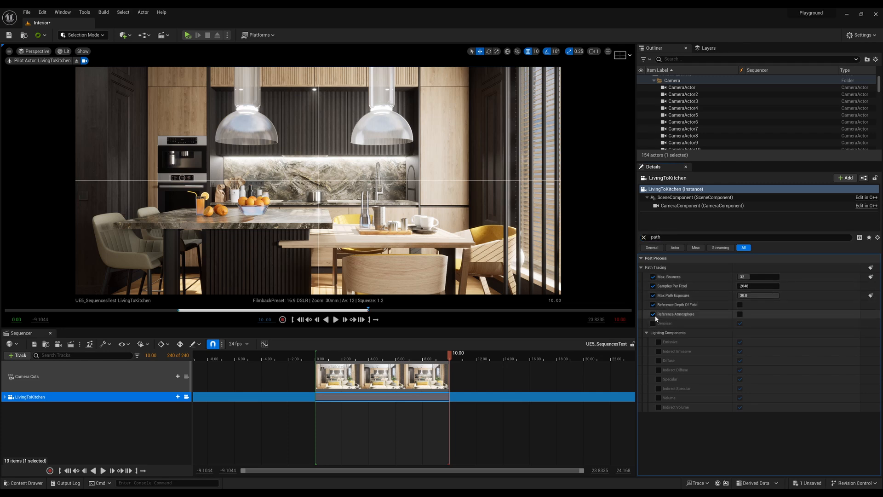
click(653, 314)
click(653, 324)
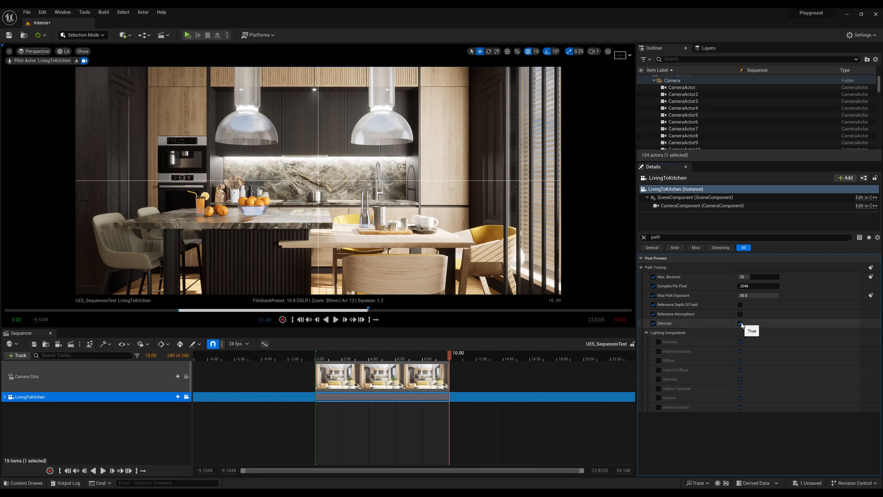
Turn off the camera's path tracing Denoiser, check the render job's Anti-aliasing settings, and turn the Denoiser back on.
click(740, 323)
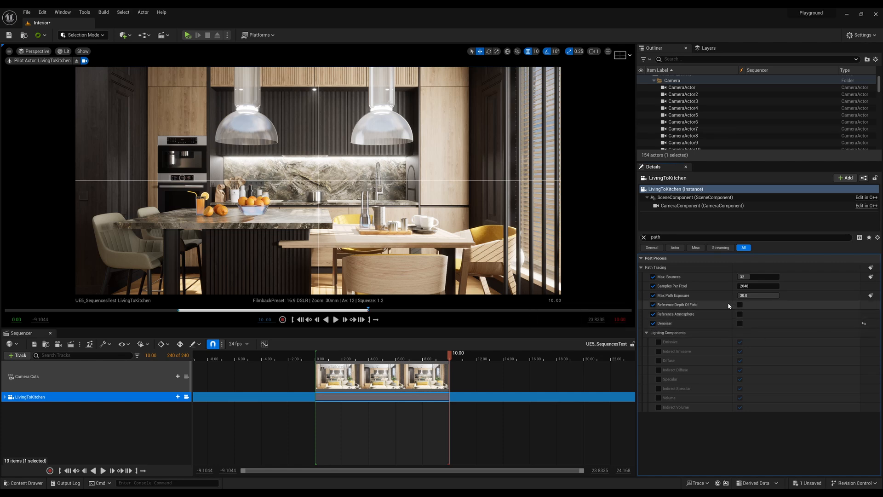
click(70, 344)
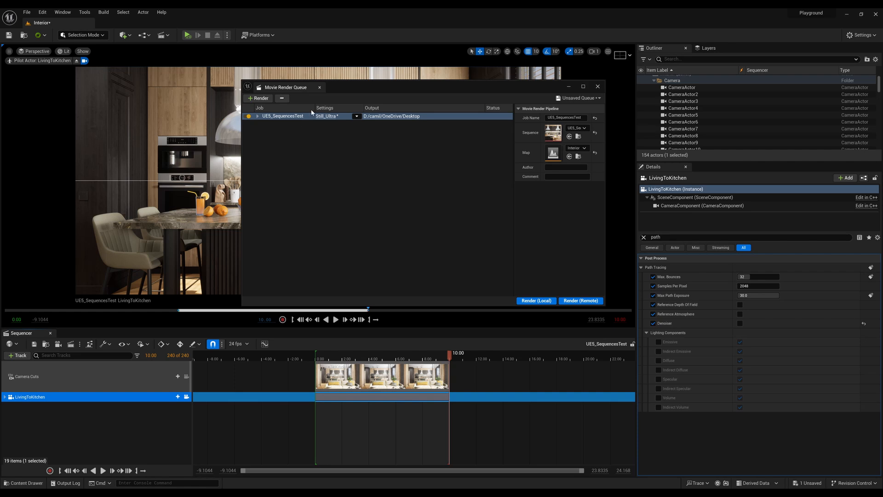
click(325, 118)
click(369, 216)
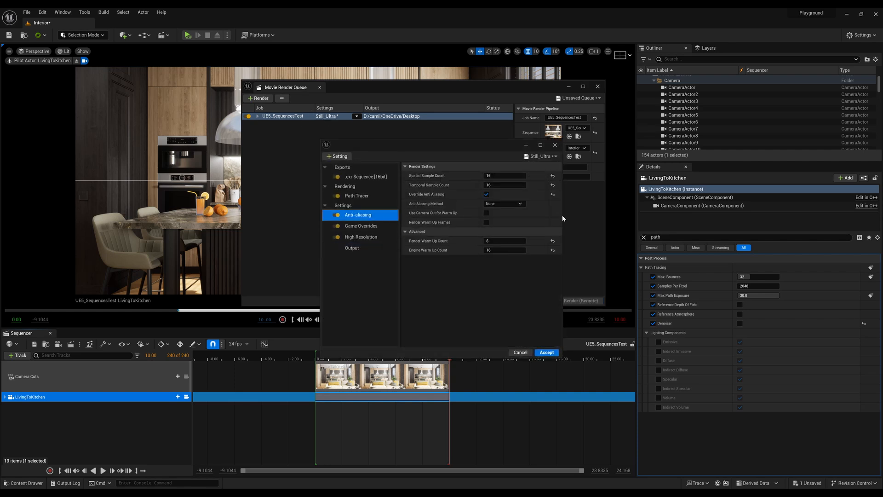
click(555, 146)
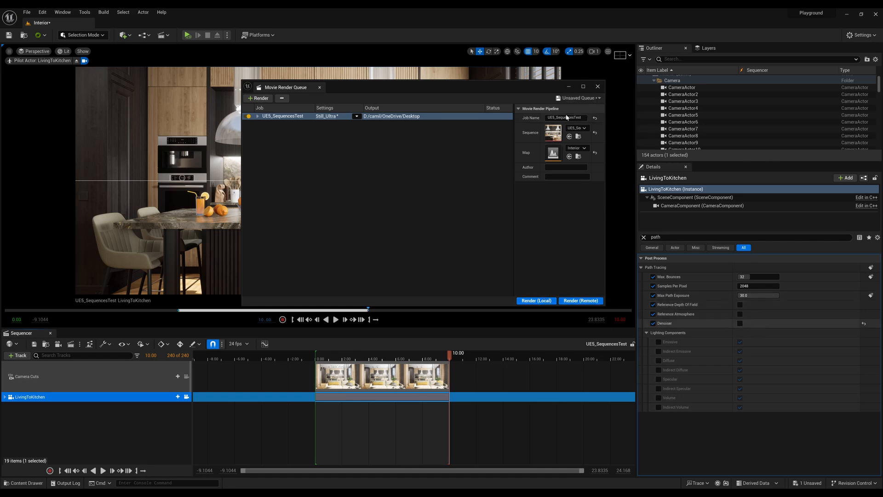
click(598, 87)
click(740, 324)
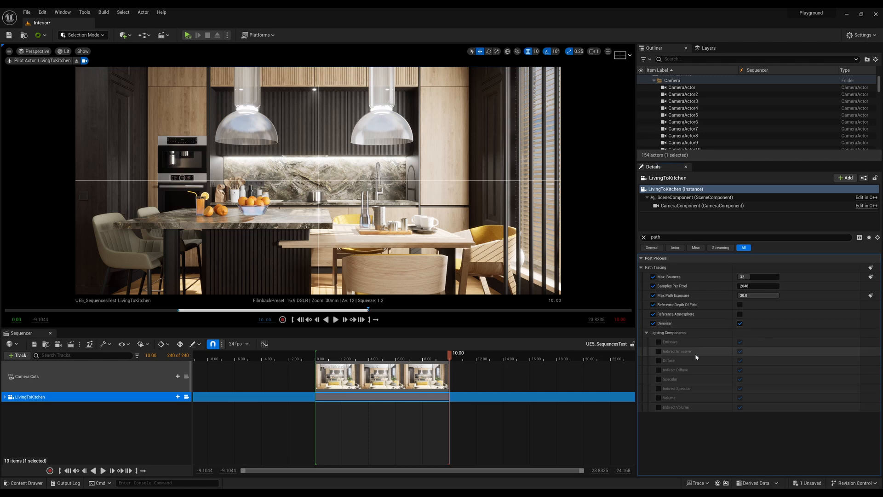
Deselect the camera and bring up the Movie Render Queue to check the queued job and its local render option.
click(65, 417)
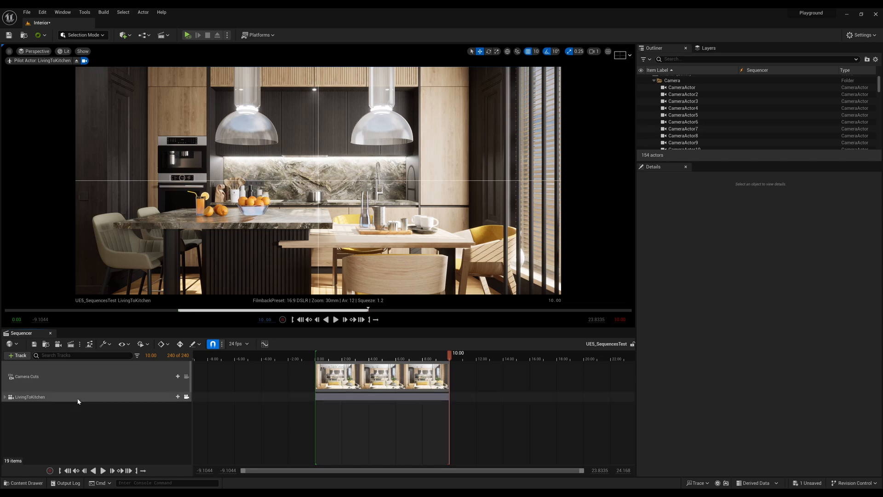
click(70, 344)
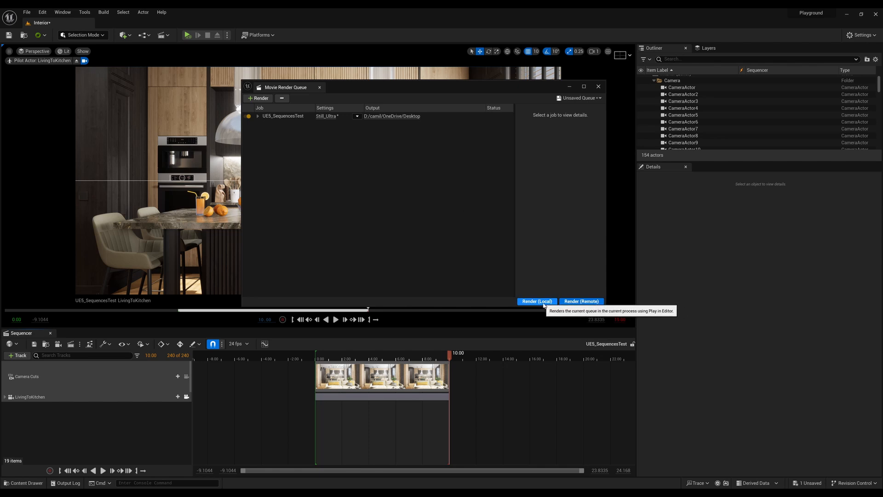
click(565, 86)
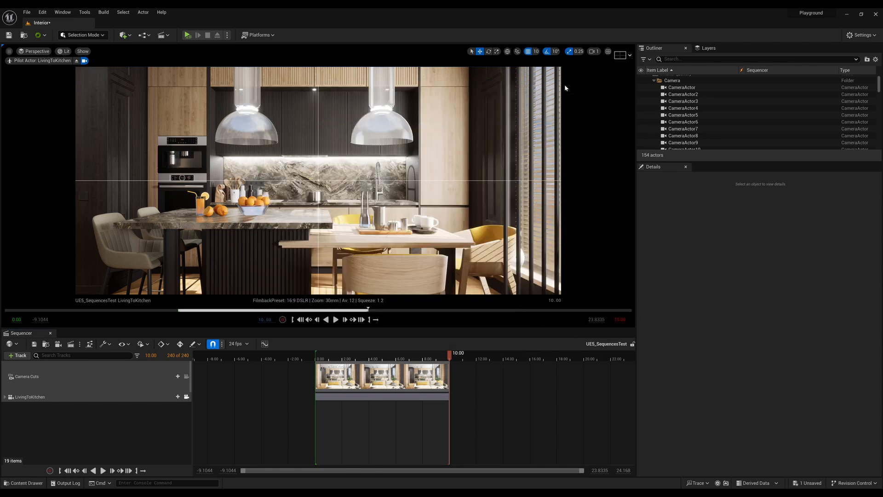
Minimize the Unreal Editor, open the ASEC_Test folder from the desktop and maximize its window.
click(847, 14)
drag(18, 57, 175, 126)
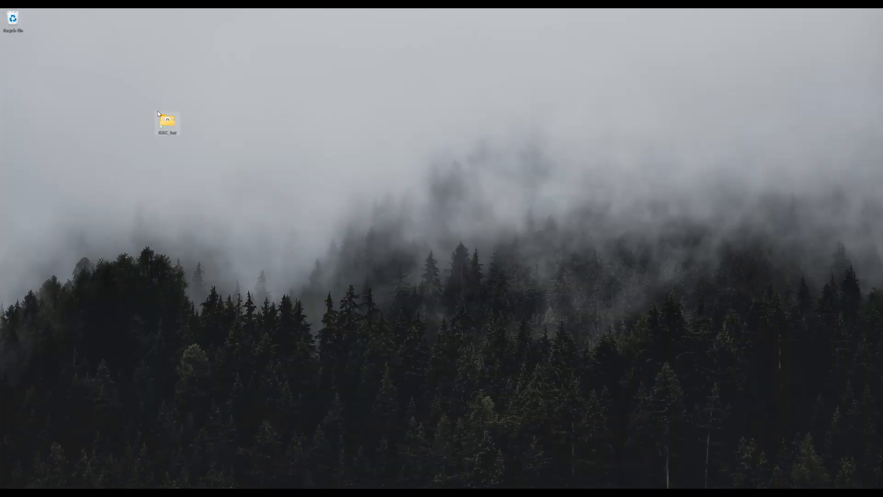
double_click(167, 121)
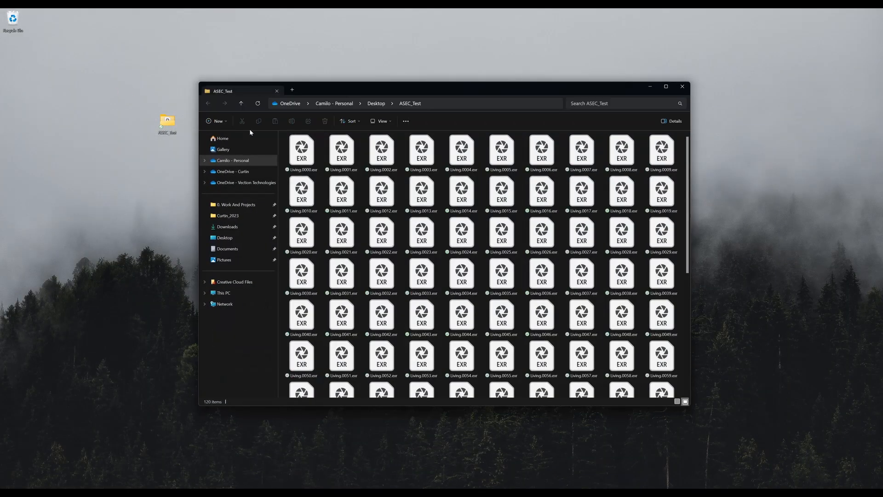
drag(435, 89, 432, 80)
double_click(432, 80)
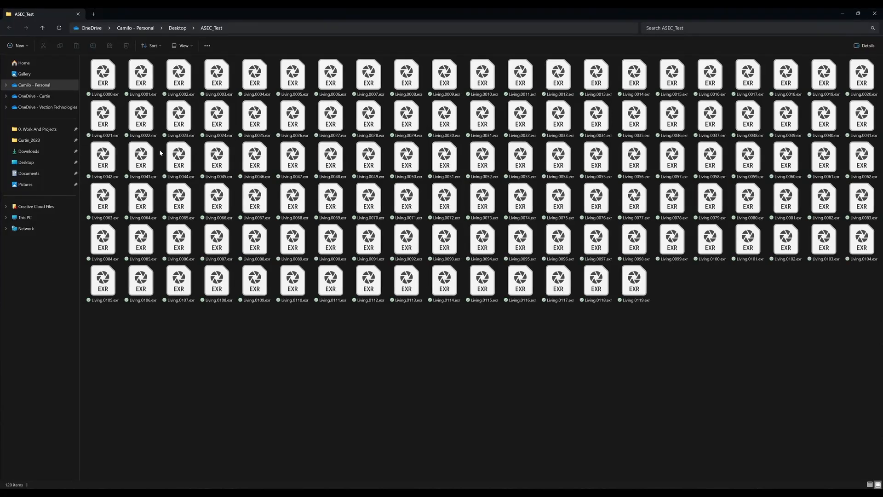
Preview the first rendered frame, Living.0000.exr, then close the preview and deselect the file.
click(104, 79)
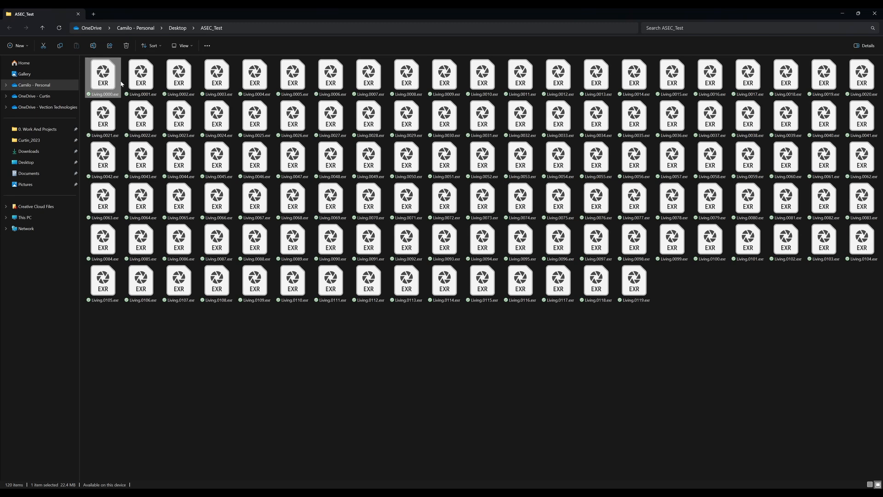
key(space)
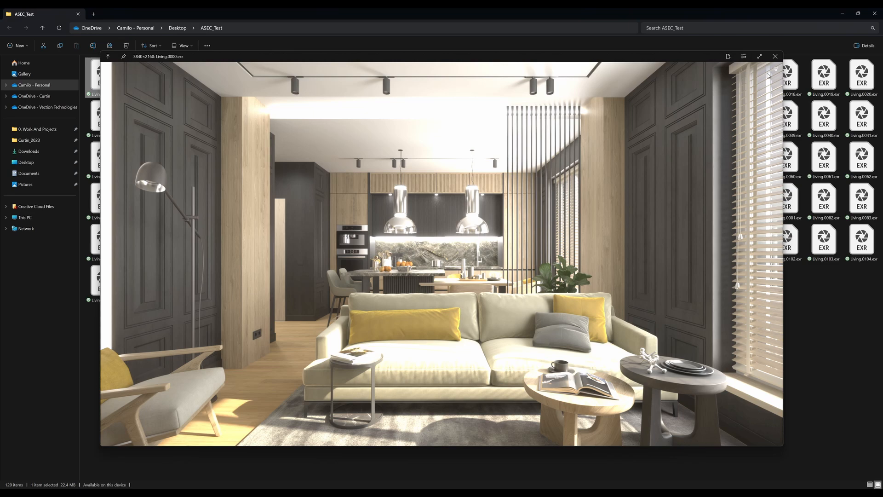
click(775, 56)
click(366, 330)
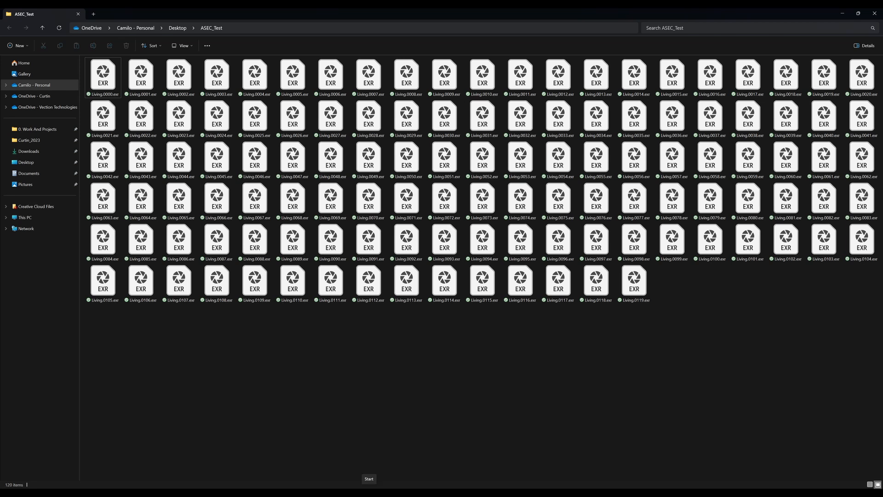
Launch DaVinci Resolve, open the recent project UE_To_Davinci_Tutorial and move the playhead to the start of the timeline.
click(369, 492)
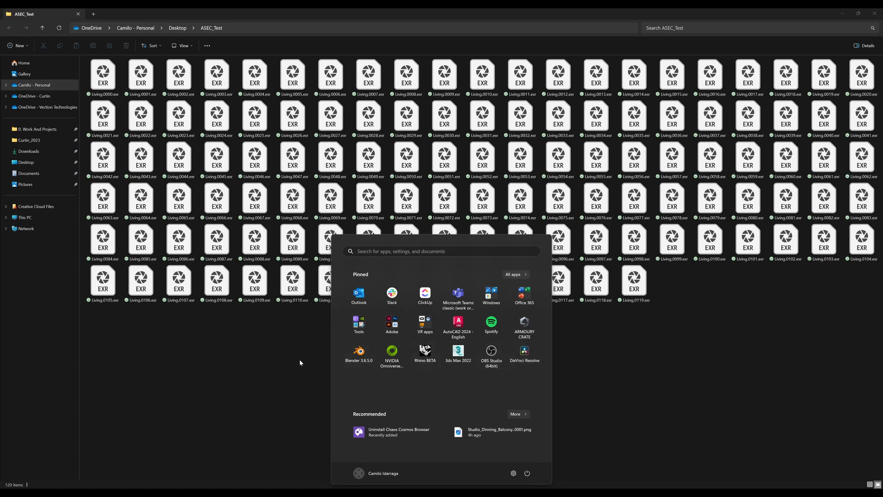
click(528, 357)
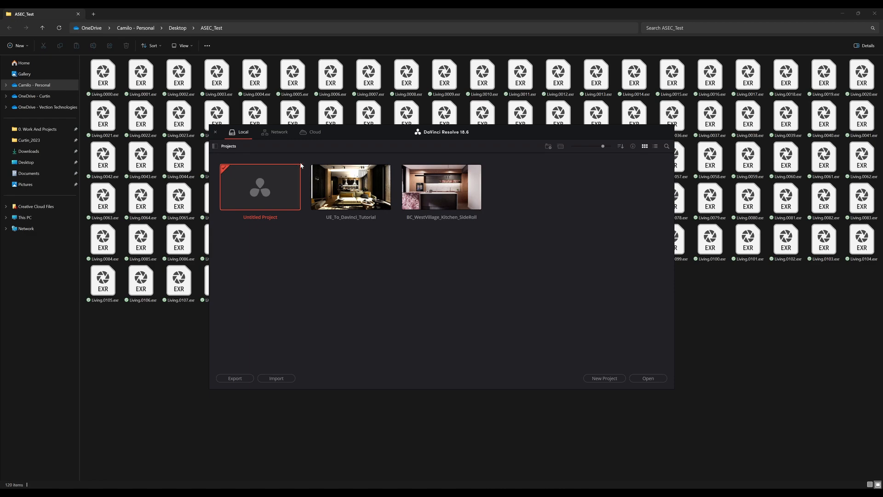
double_click(288, 190)
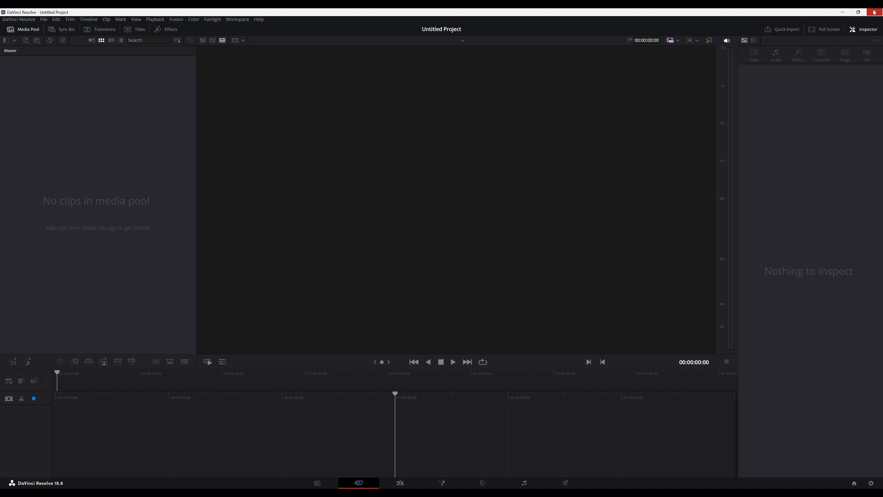
click(43, 20)
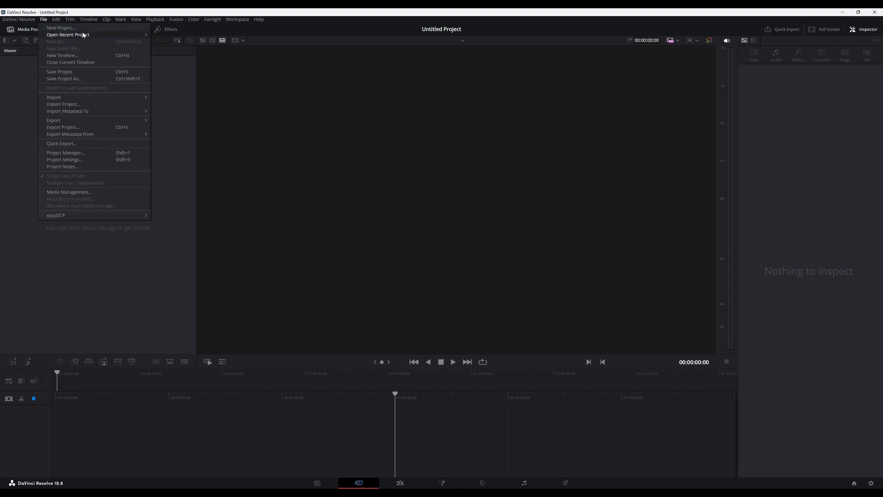
mouse_move(87, 35)
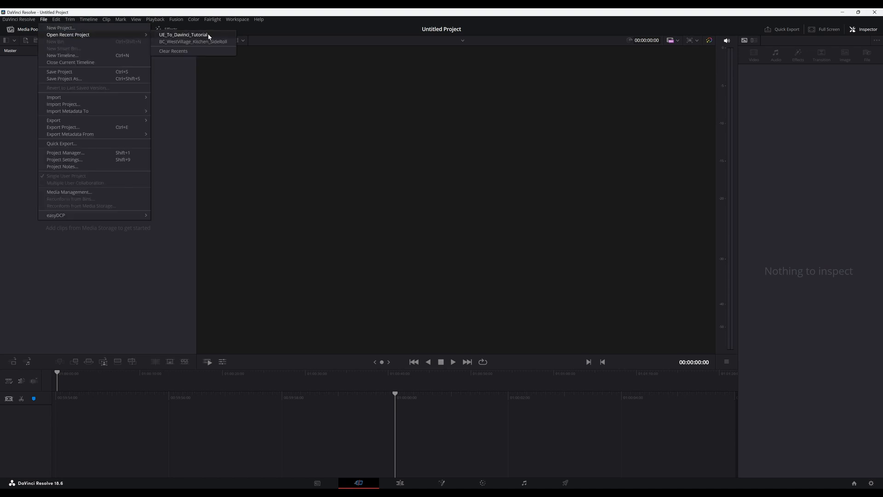
click(183, 34)
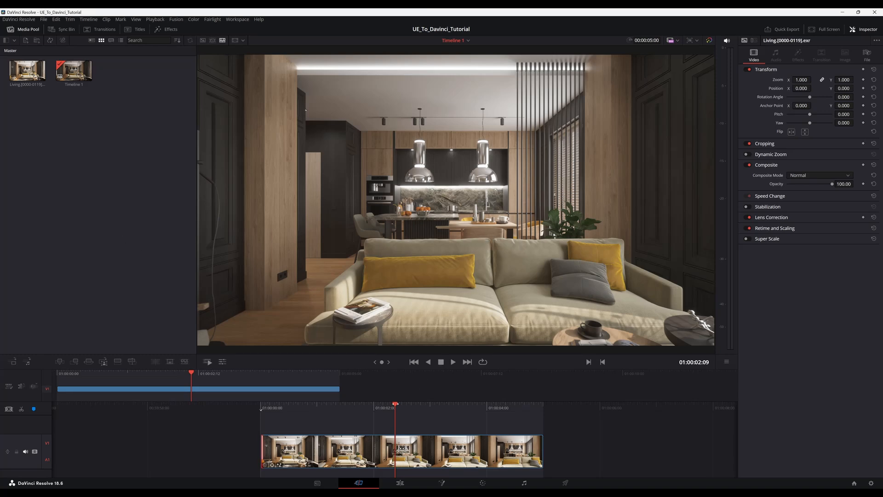
drag(394, 404, 543, 412)
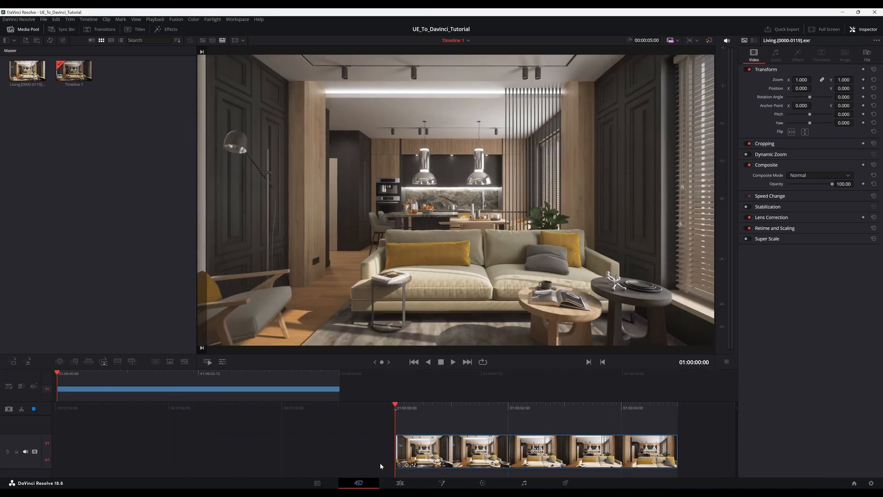
Go to the Media page and set the media storage's Frame Display Mode to Sequence.
click(317, 483)
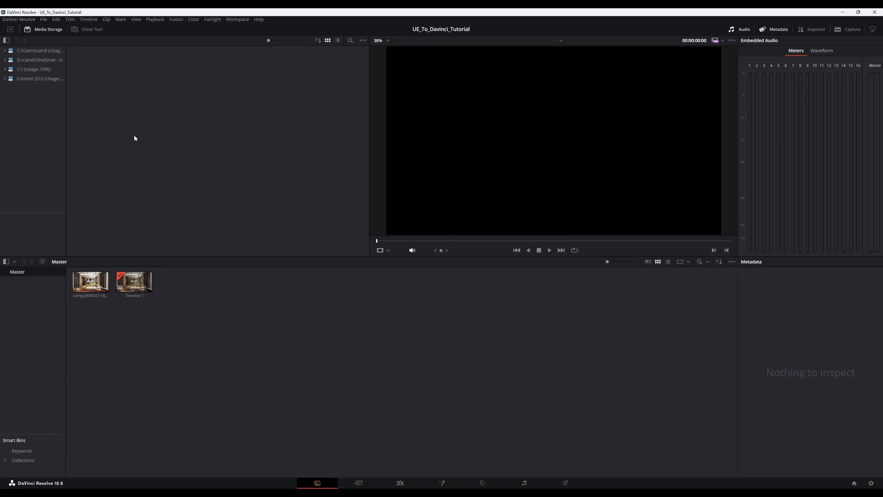
click(364, 41)
mouse_move(426, 49)
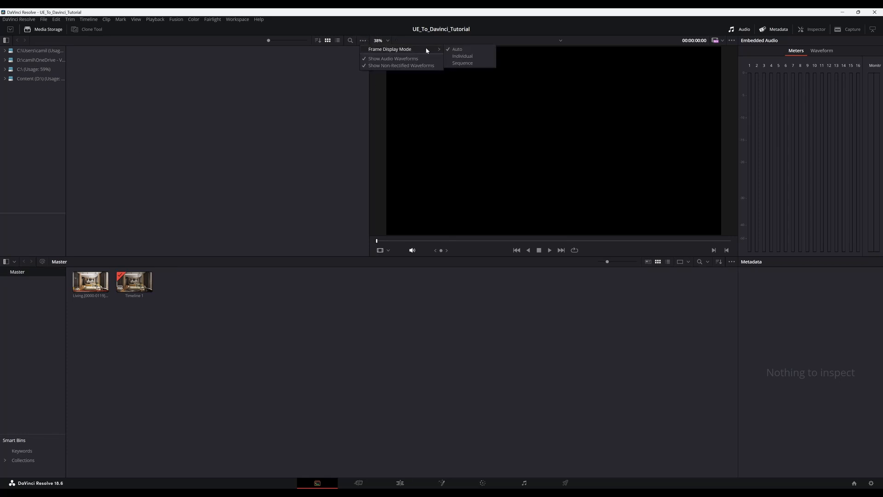
click(462, 63)
click(38, 69)
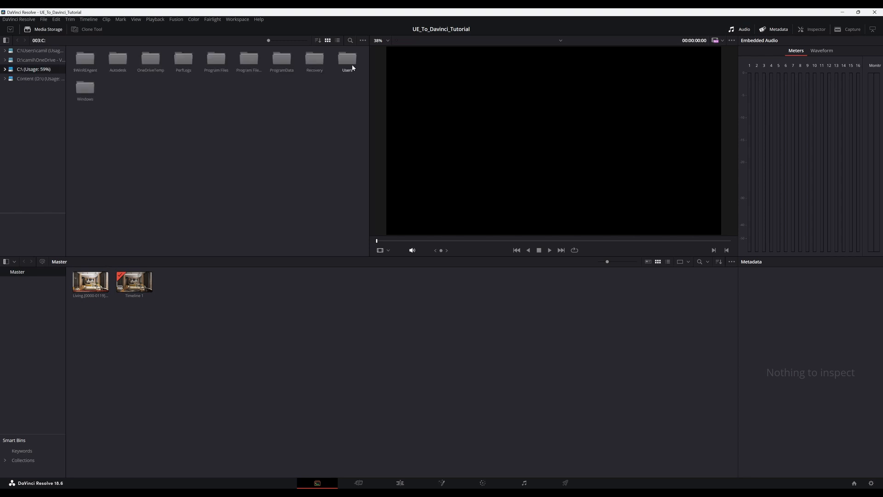
double_click(352, 67)
double_click(150, 59)
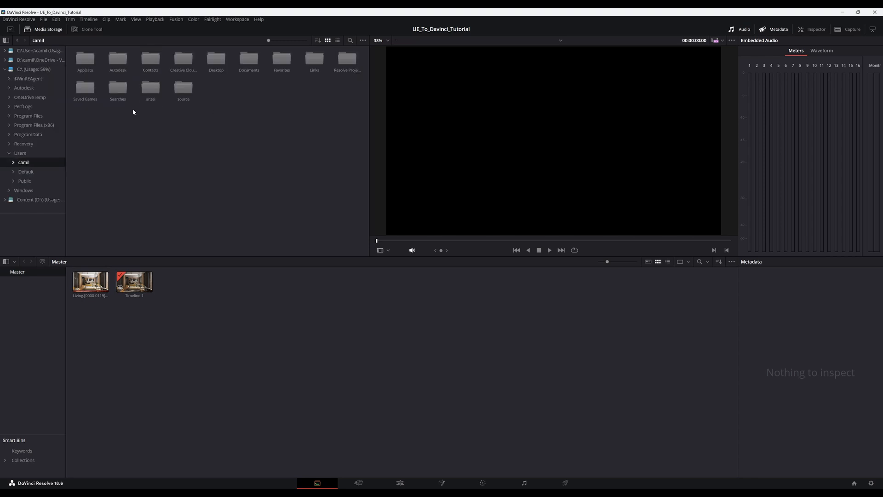
double_click(216, 59)
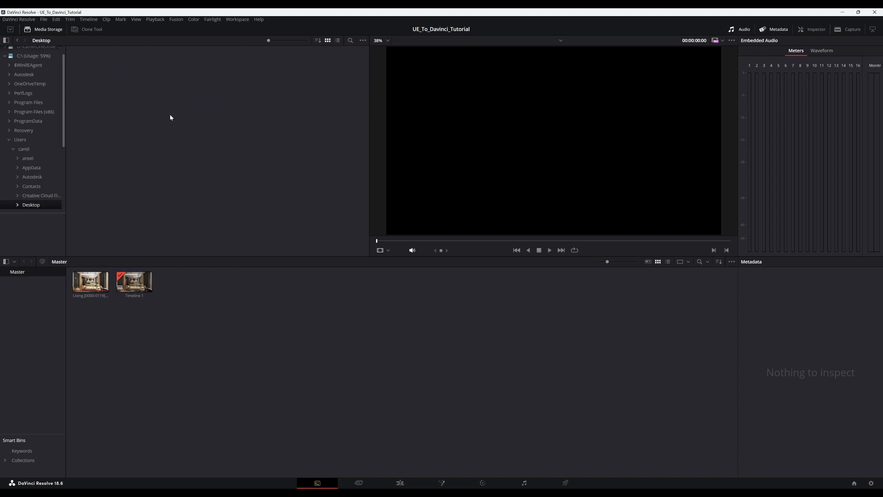
scroll(30, 176, up, 2)
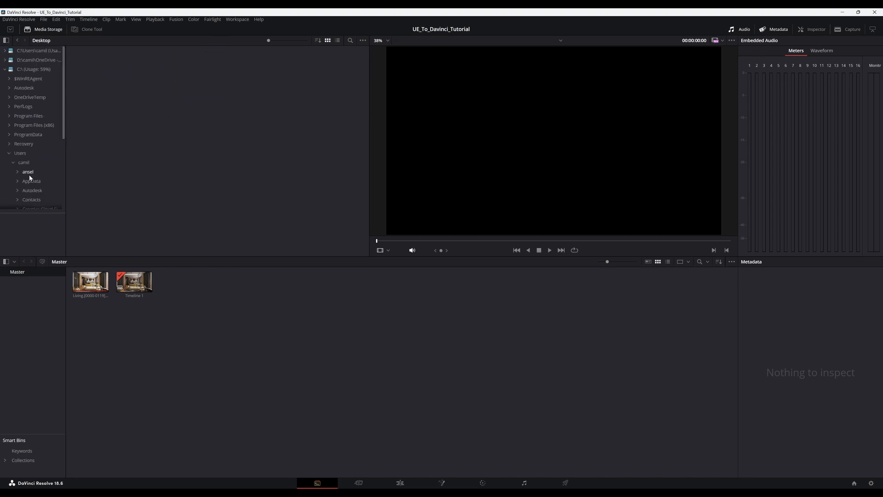
click(36, 59)
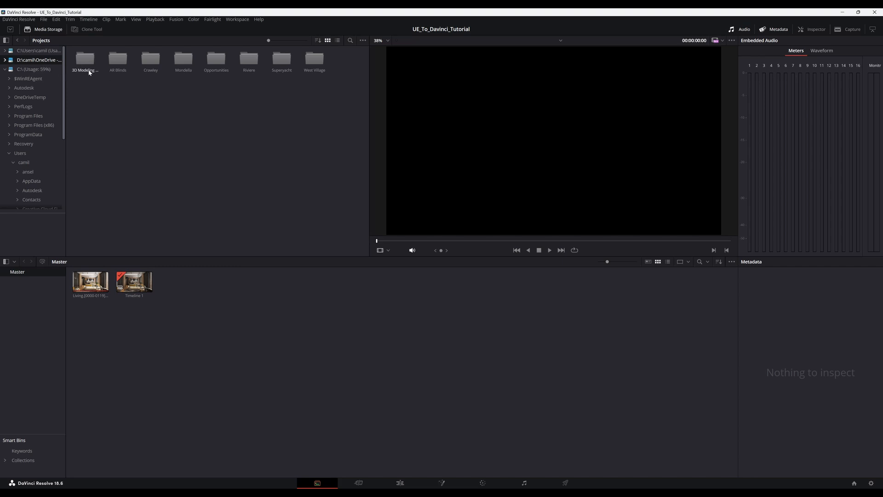
click(32, 50)
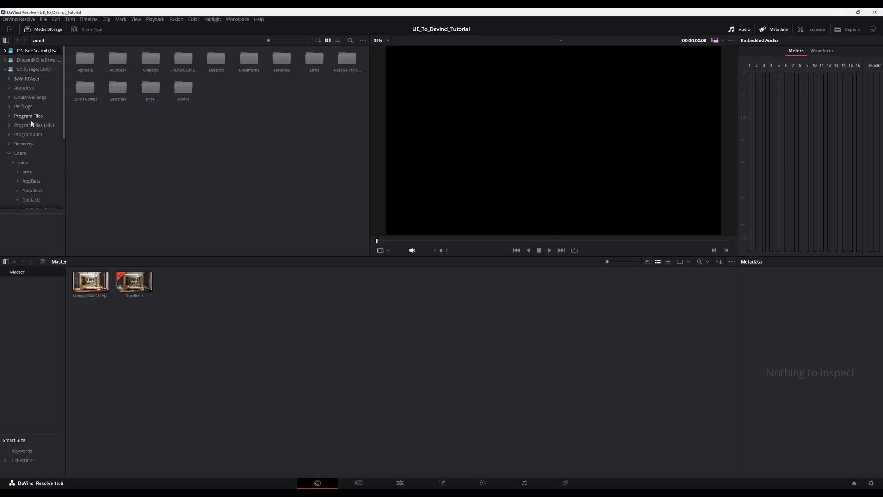
click(7, 69)
click(5, 70)
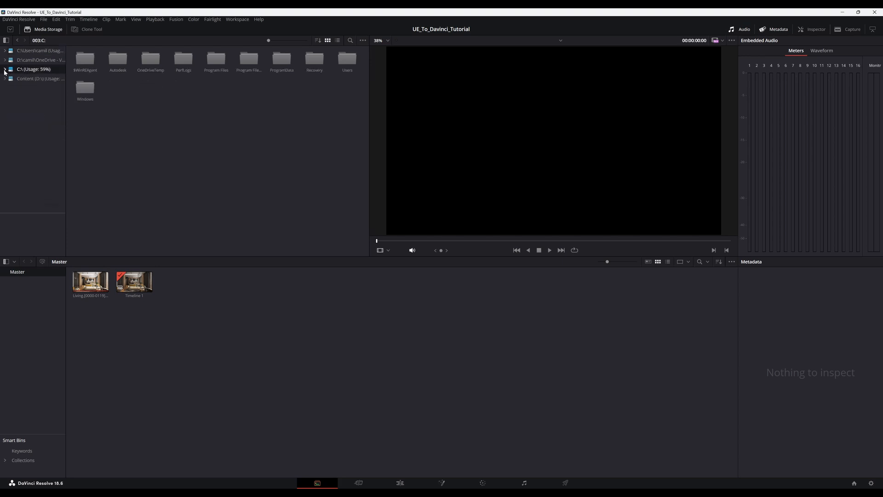
Browse the media storage to the ASEC_Test folder on the OneDrive desktop of the Content (D:) drive.
click(41, 79)
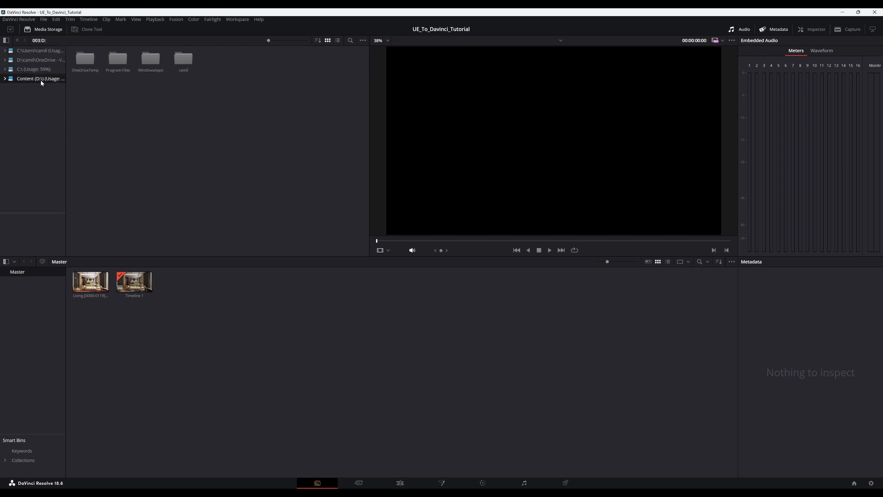
double_click(184, 61)
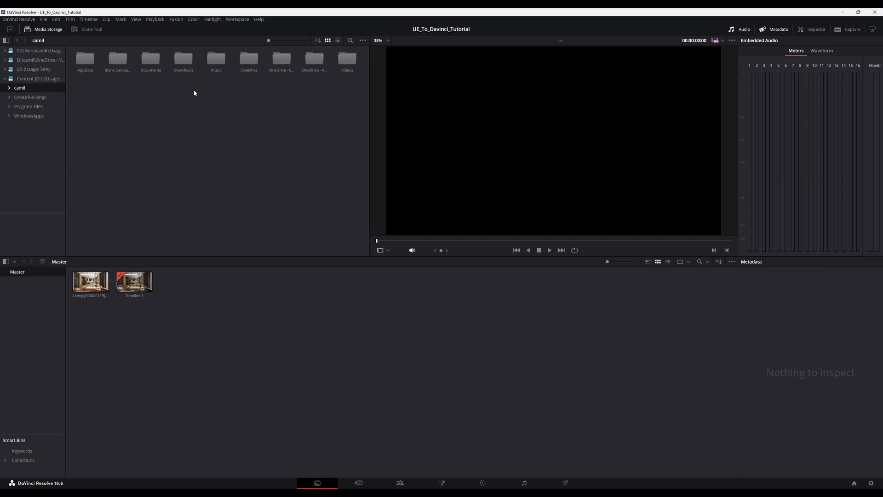
double_click(248, 61)
double_click(143, 59)
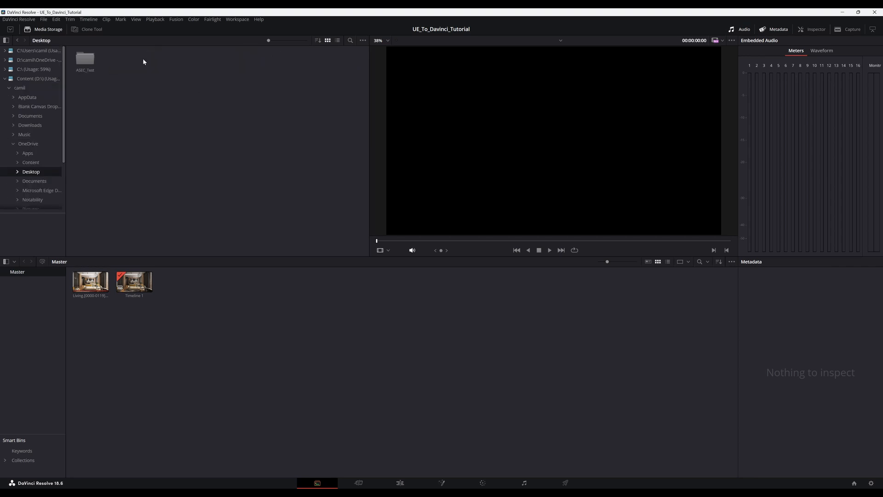
double_click(90, 60)
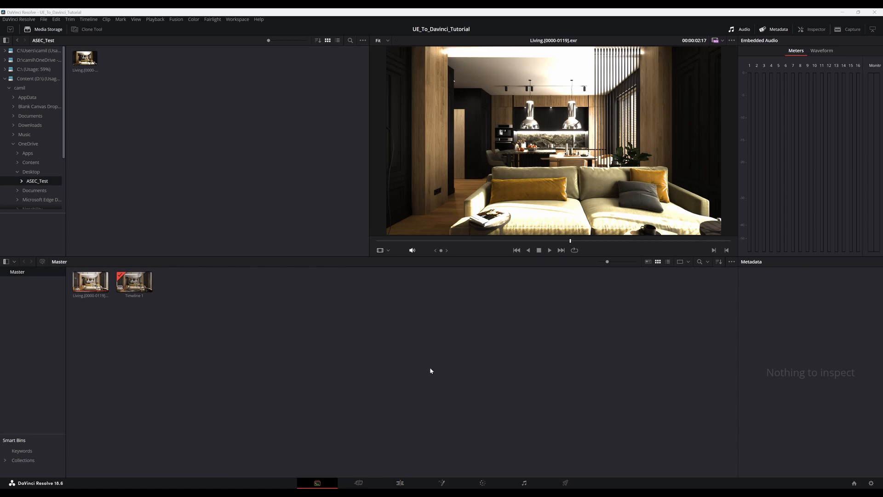
Switch to File Explorer, look through the individual EXR frames in ASEC_Test for comparison, then close the folder window.
mouse_move(382, 492)
click(442, 460)
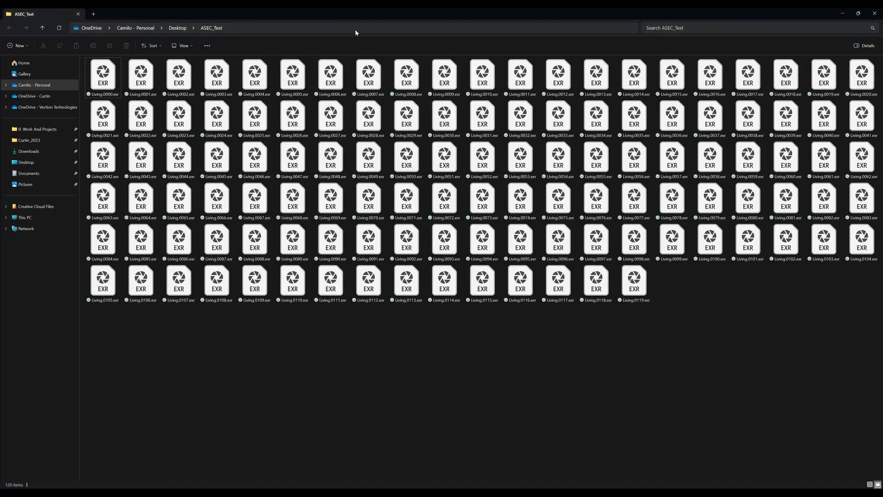
drag(356, 14, 421, 108)
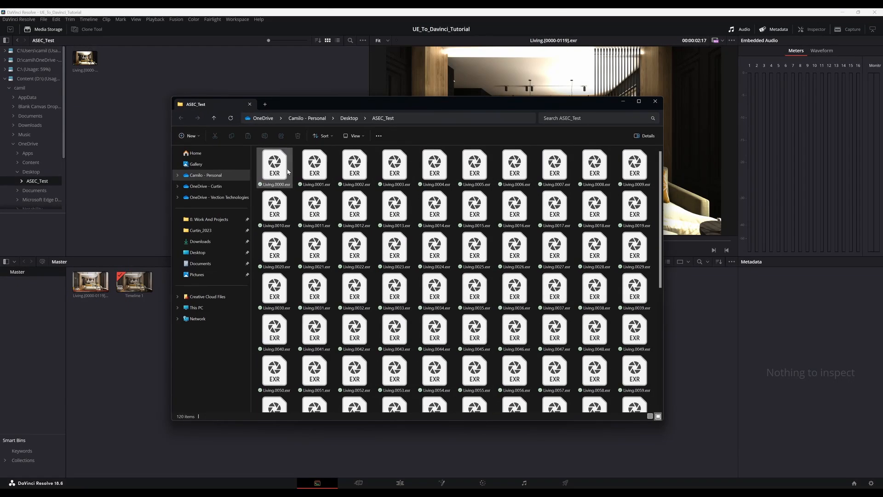
scroll(434, 207, down, 5)
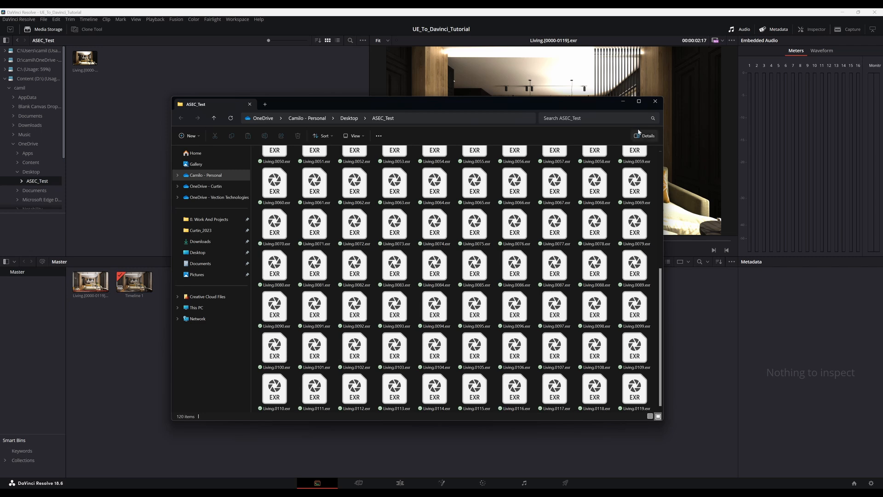
click(654, 101)
Check the Frame Display Mode options of the media storage and dismiss them with Sequence kept.
click(363, 40)
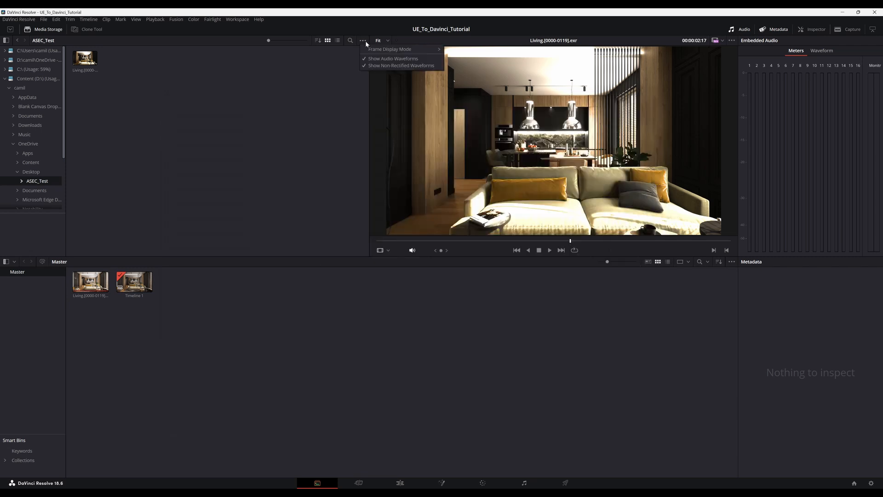
mouse_move(411, 49)
click(462, 57)
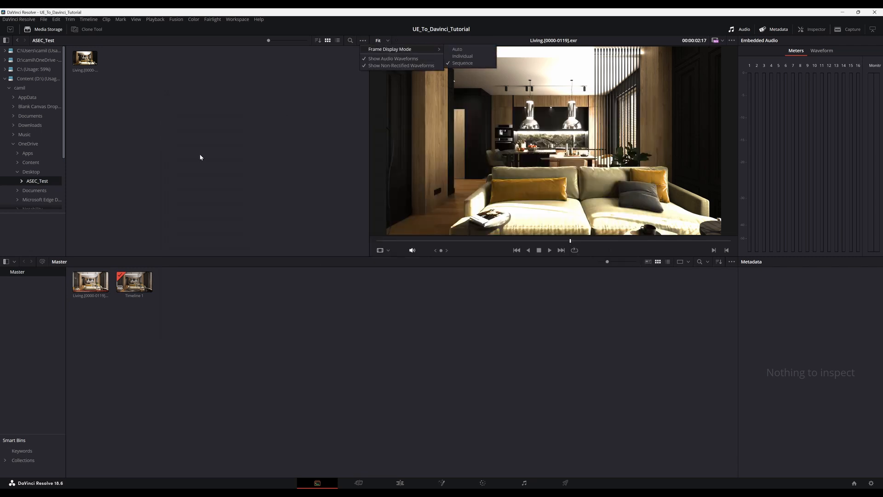
click(200, 157)
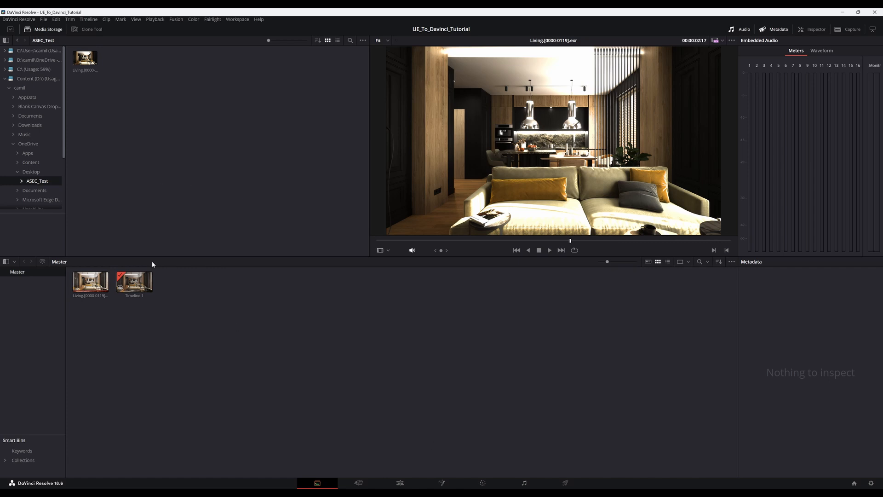
Select Timeline 1, return to the Cut page and review the living room clip by scrubbing and playing the timeline.
click(134, 282)
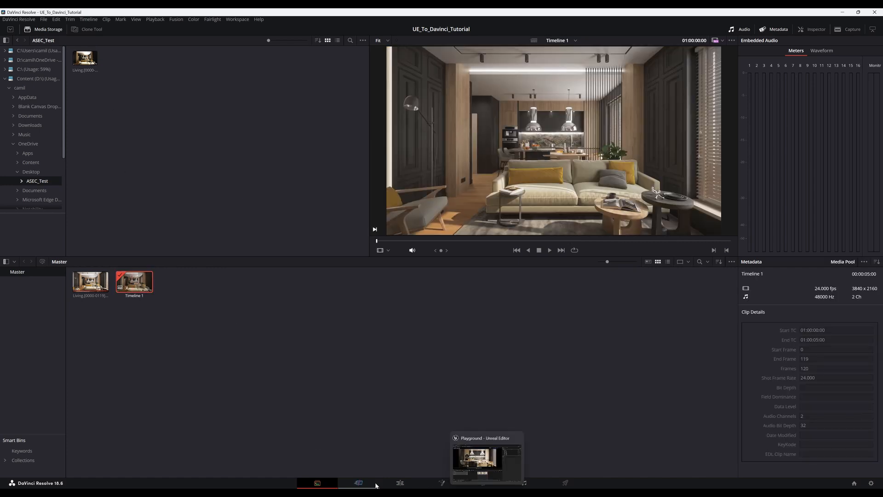
click(375, 484)
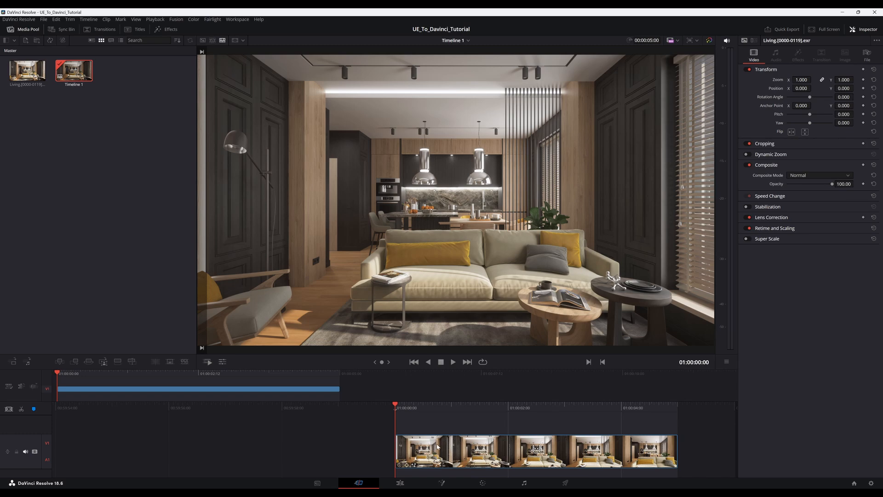
drag(396, 405, 360, 446)
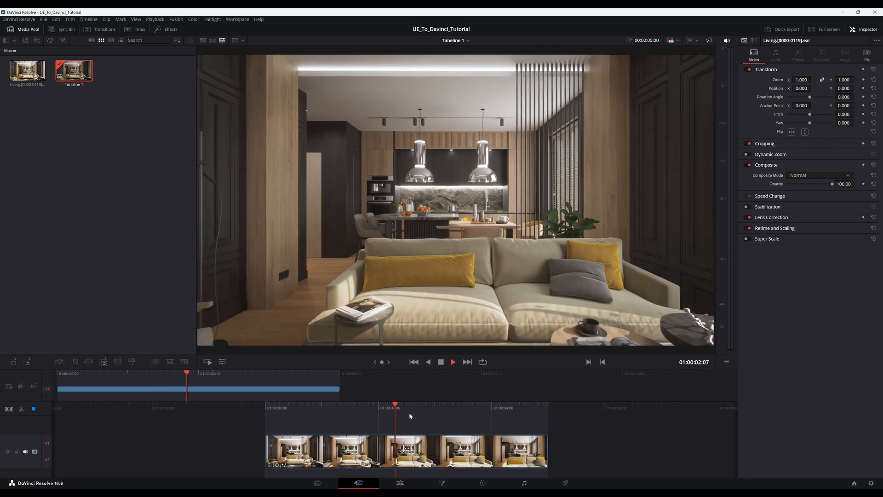
Rewind Timeline 1 to its beginning and play the living room clip through to the end.
drag(398, 407, 615, 408)
key(space)
key(space)
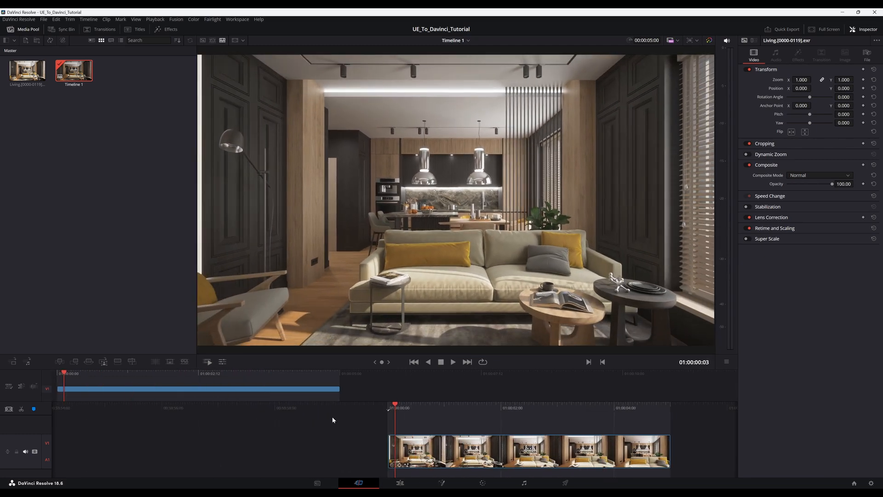
key(space)
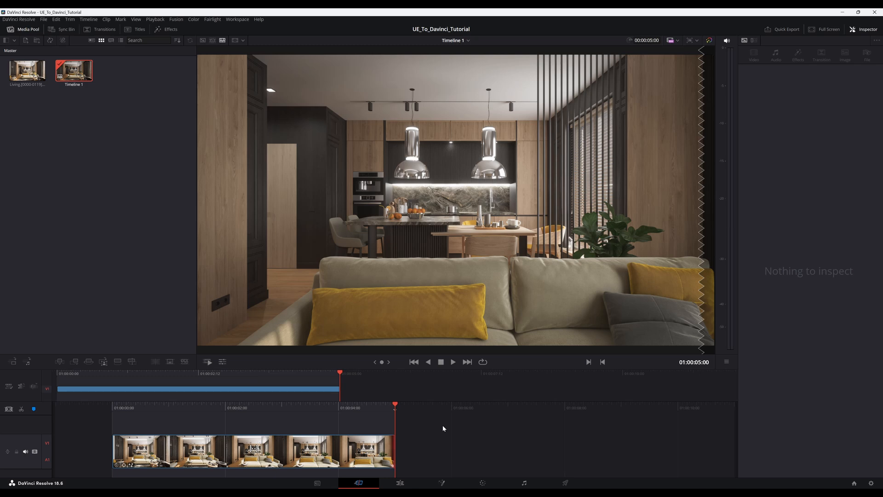
Minimize DaVinci Resolve, launch Adobe After Effects 2024 and open an empty project.
click(842, 12)
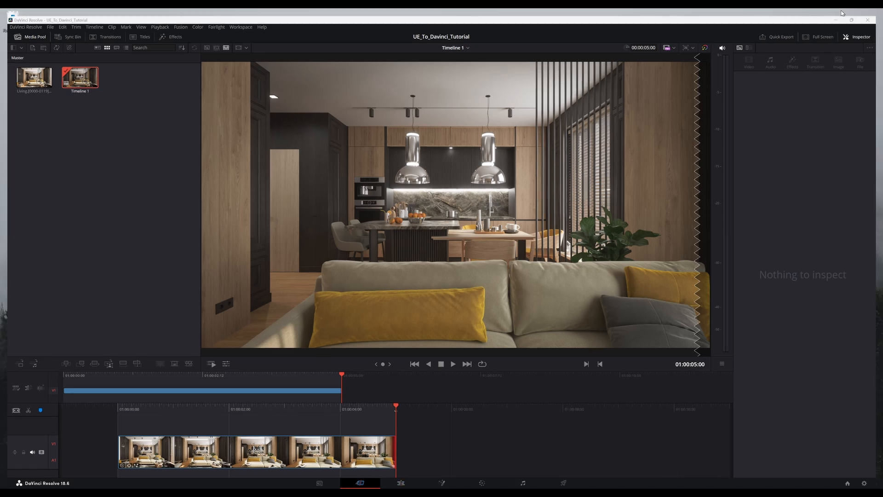
key(super)
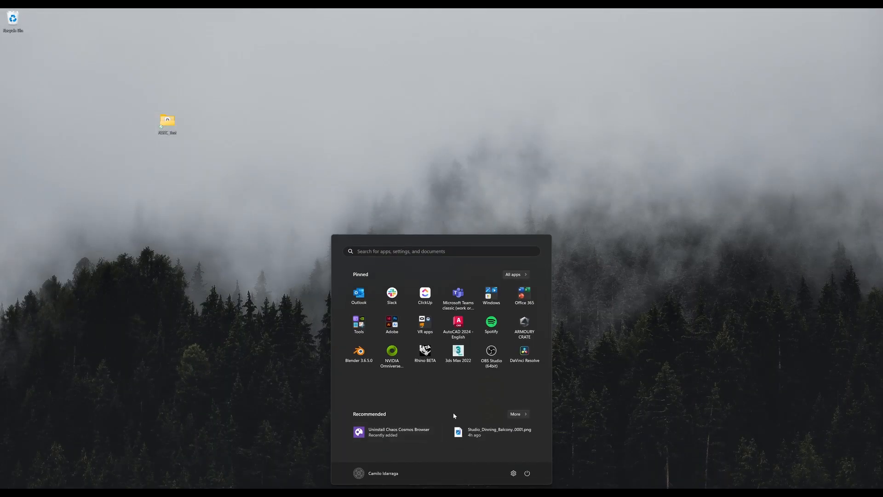
text(after)
click(367, 309)
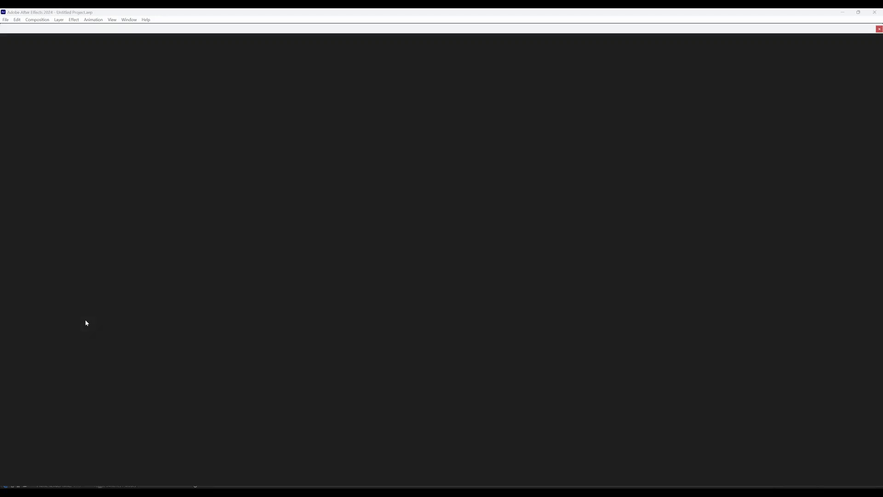
click(36, 75)
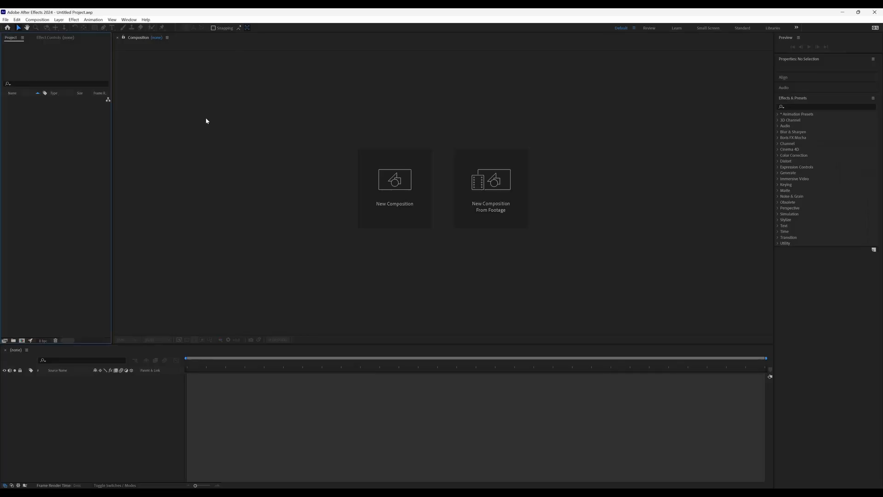
click(148, 405)
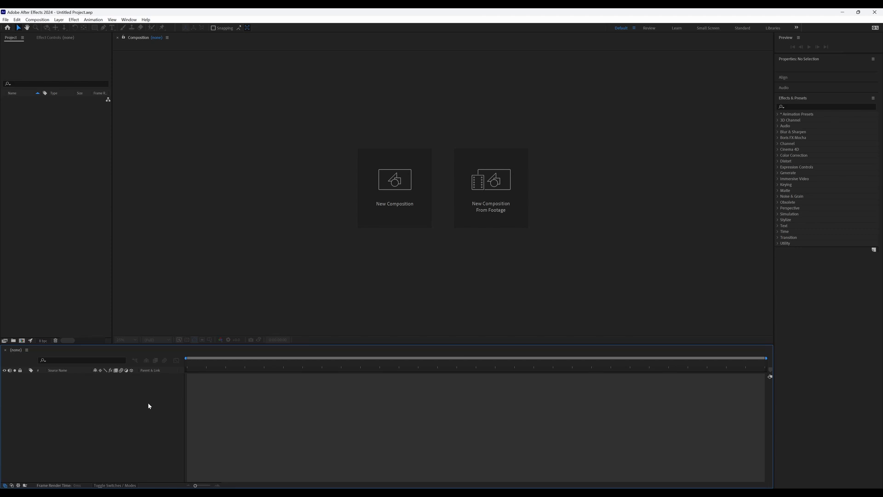
Import Living.0000.exr from the Desktop's ASEC_Test folder as OpenEXR sequence footage through the multiple-file import.
right_click(55, 162)
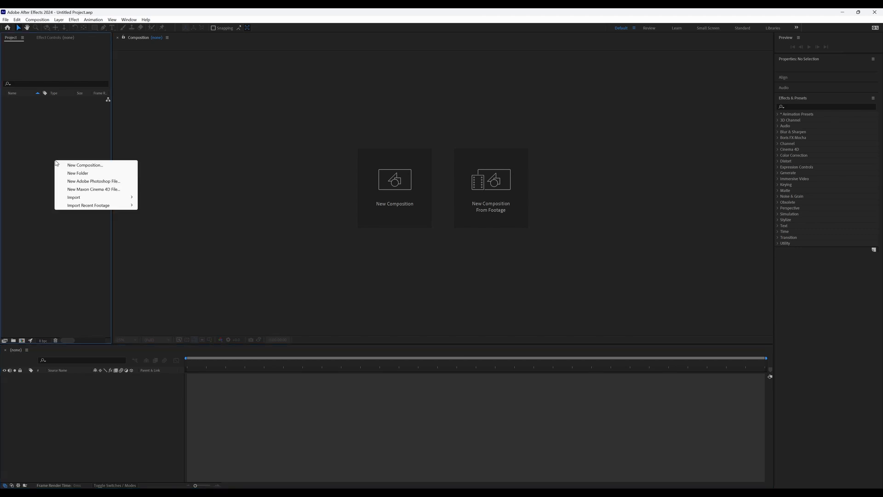
mouse_move(102, 198)
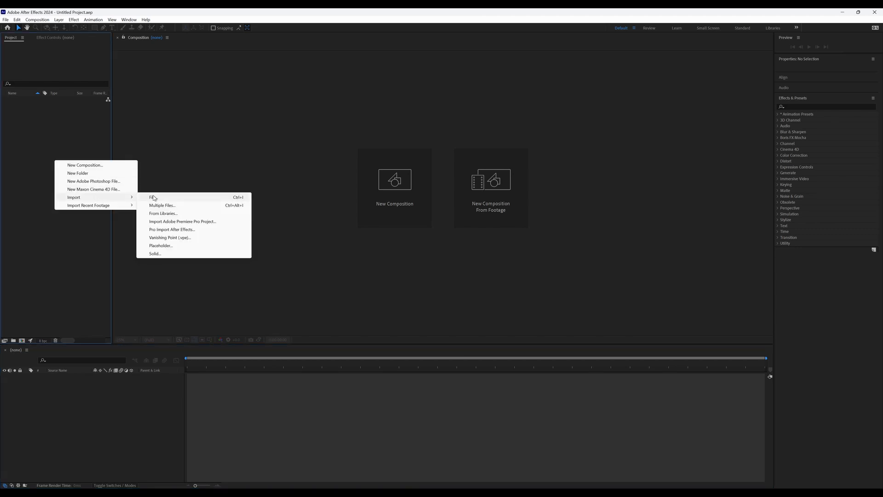
click(184, 207)
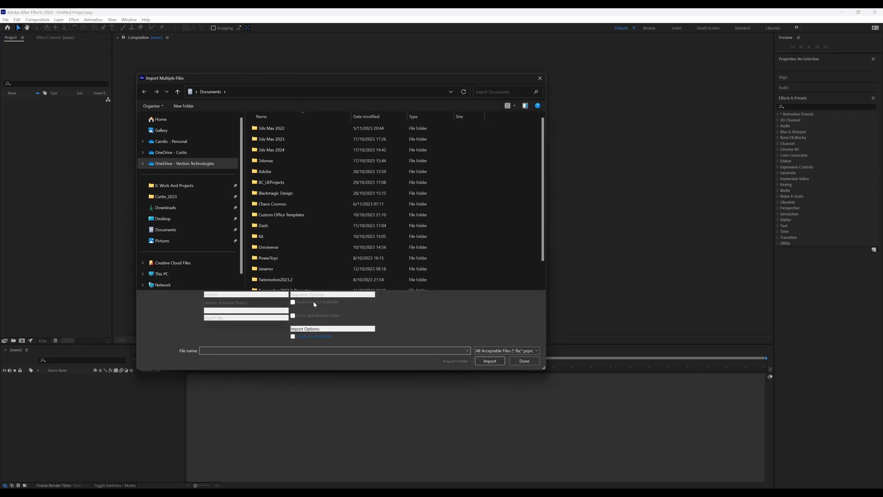
click(186, 220)
double_click(274, 132)
click(271, 133)
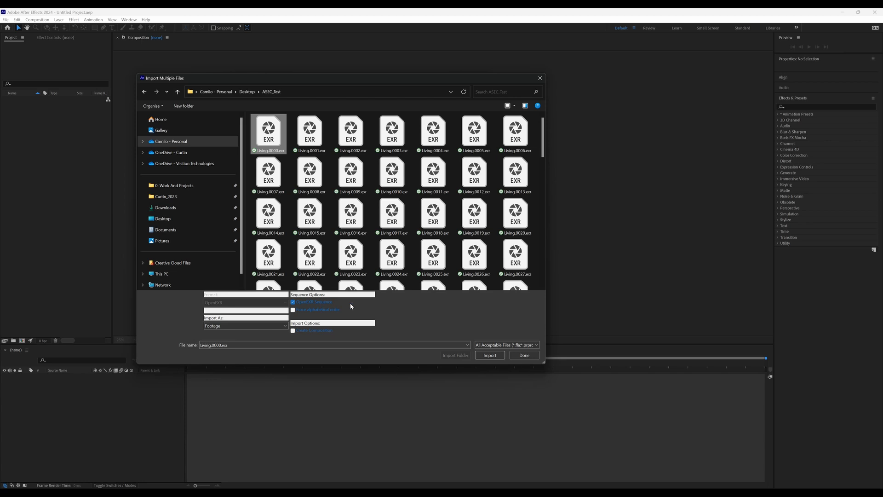
click(309, 131)
click(270, 131)
click(490, 355)
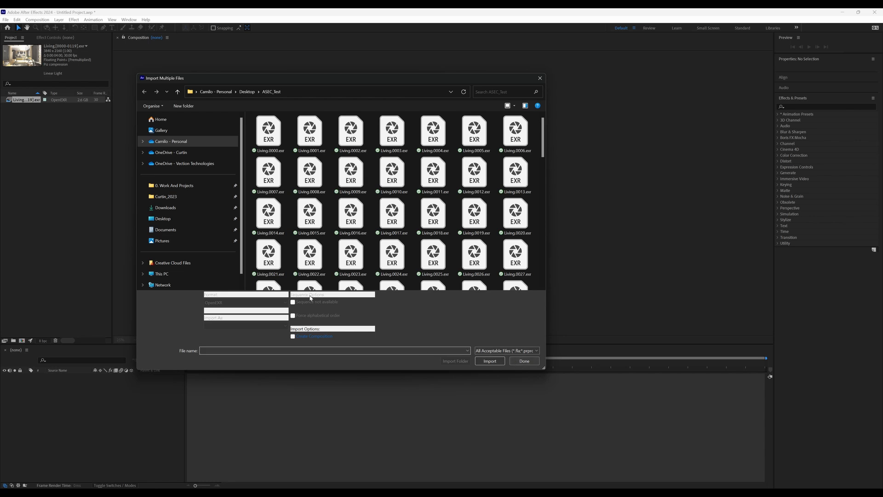
Import all the EXR frames in ASEC_Test together as one OpenEXR sequence and finish the import.
click(269, 134)
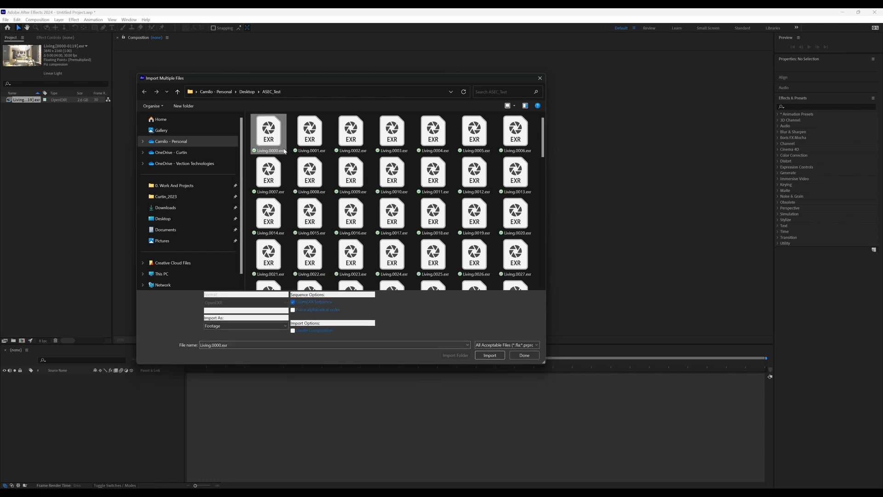
key(ctrl+a)
click(293, 302)
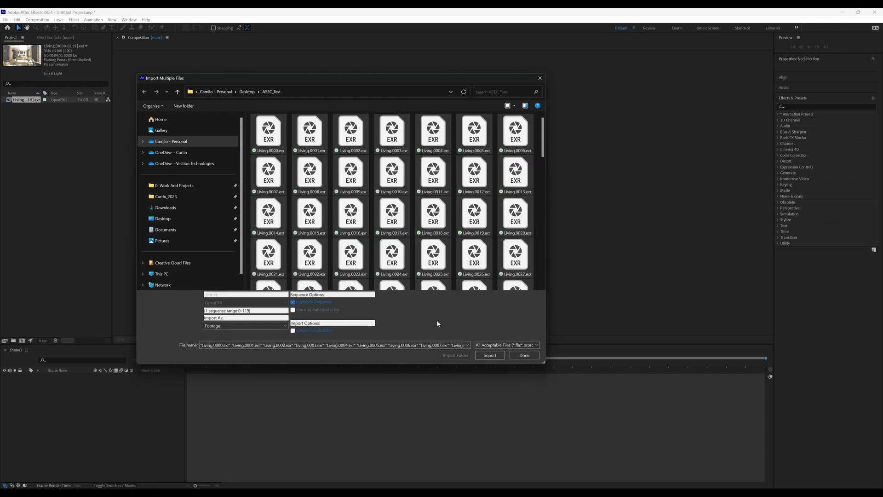
click(498, 356)
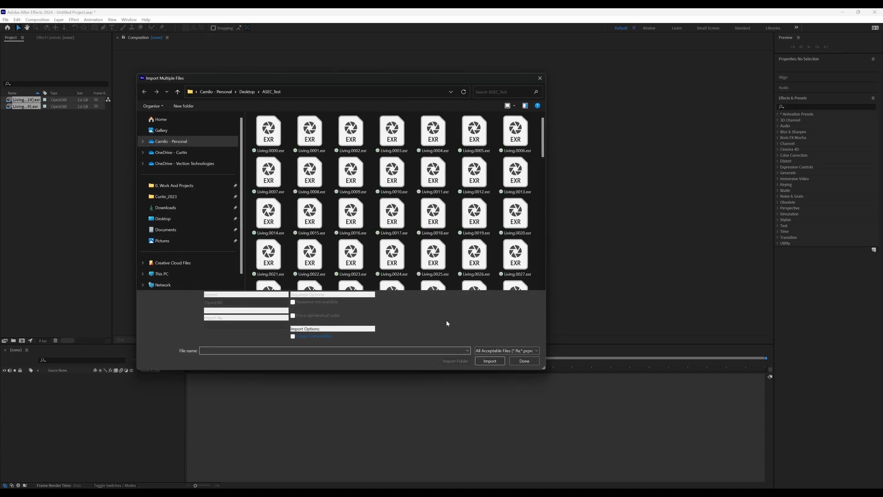
click(524, 361)
Create a composition from the second imported Living EXR sequence.
click(28, 121)
click(23, 107)
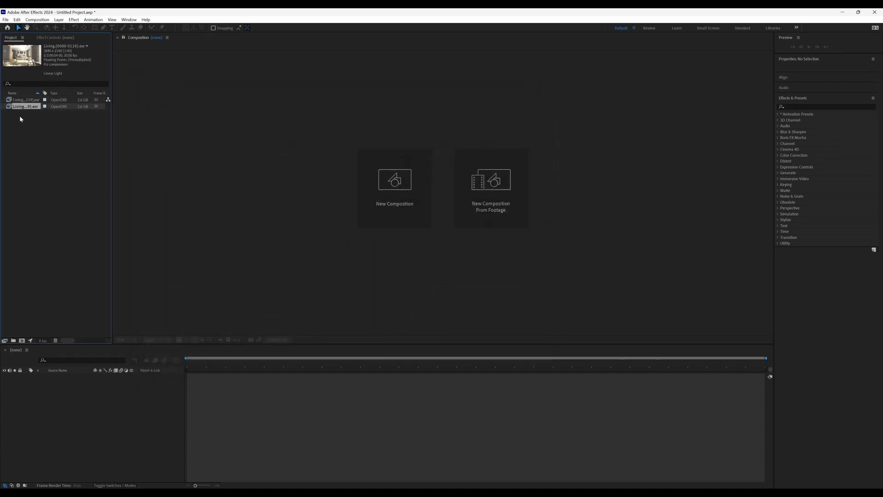
drag(21, 106, 314, 411)
Preview the Living composition, return it to the first frame, and rewind the DaVinci Resolve timeline to its start for comparison.
key(space)
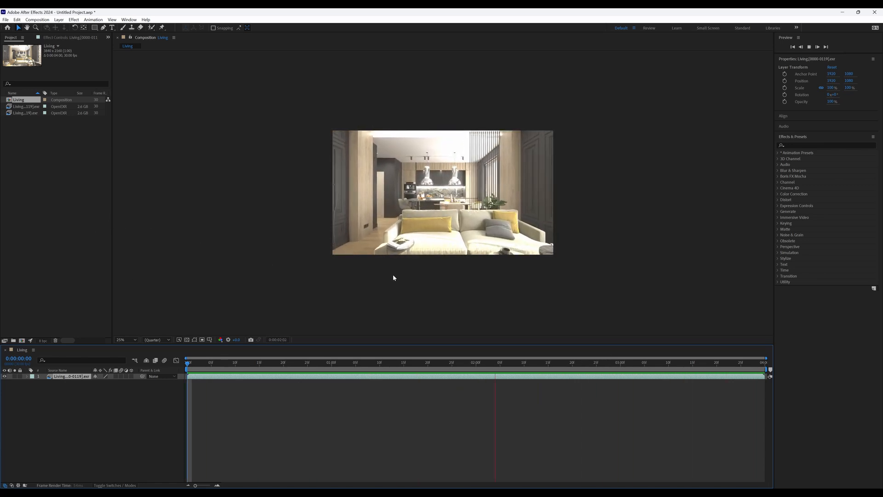
click(464, 245)
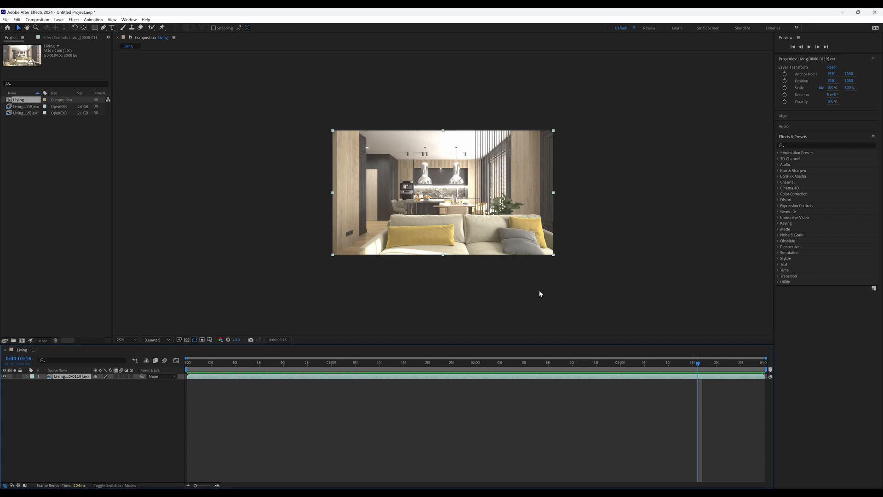
drag(698, 364, 188, 365)
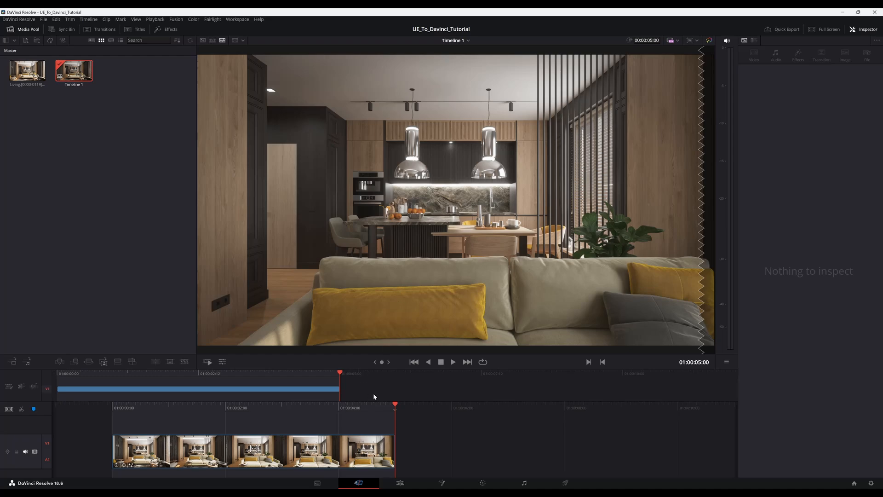
drag(386, 410, 684, 419)
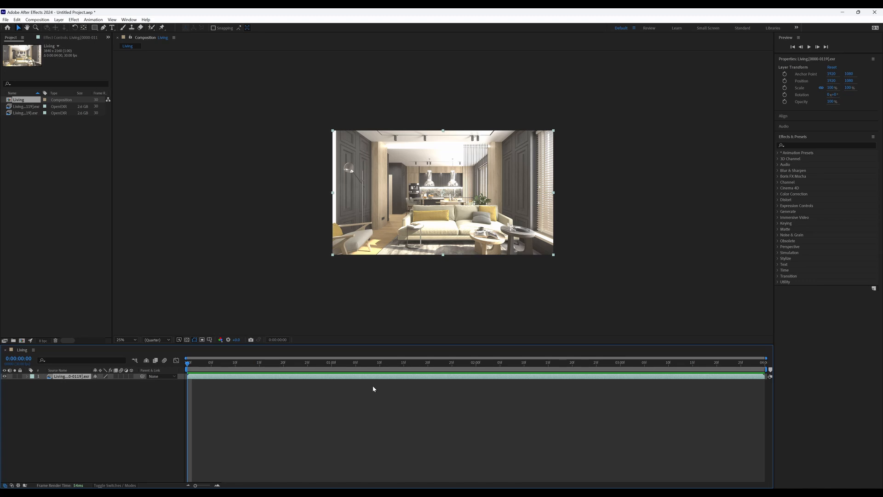
Switch back to After Effects and examine the composition's first frame centred at 50% magnification.
scroll(500, 253, up, 4)
scroll(492, 258, down, 2)
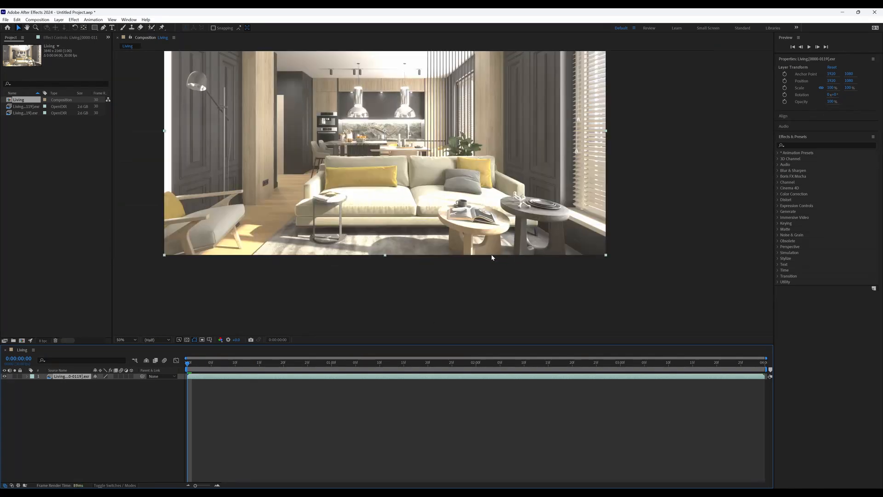
scroll(492, 257, up, 2)
scroll(492, 257, down, 2)
drag(477, 224, 498, 261)
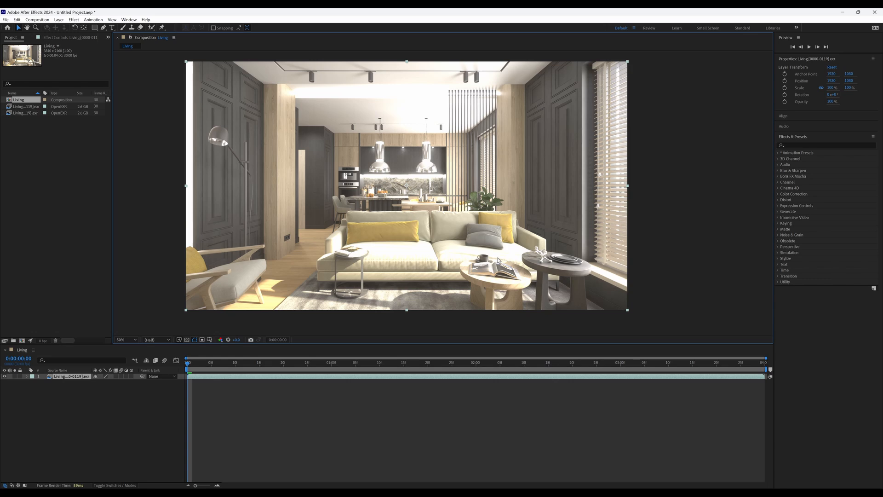